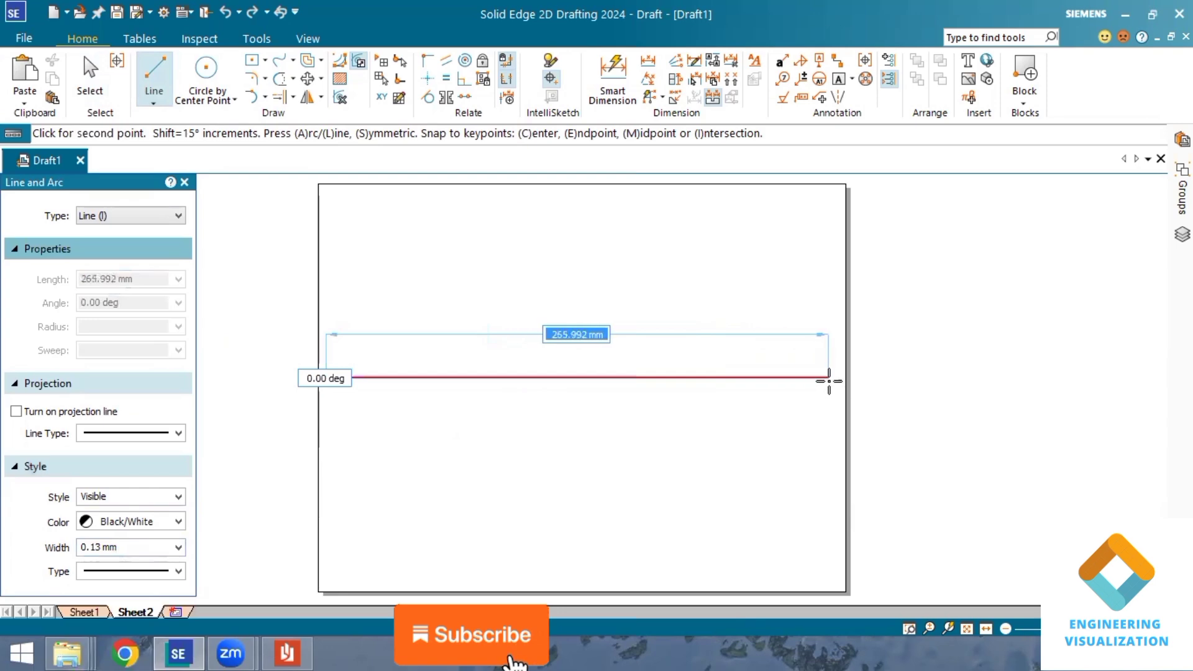
Draw a horizontal reference line about 266 mm long across the sheet and add the text labels x, y, vp and hp
{"action": "left_click", "coordinate": [830, 378]}
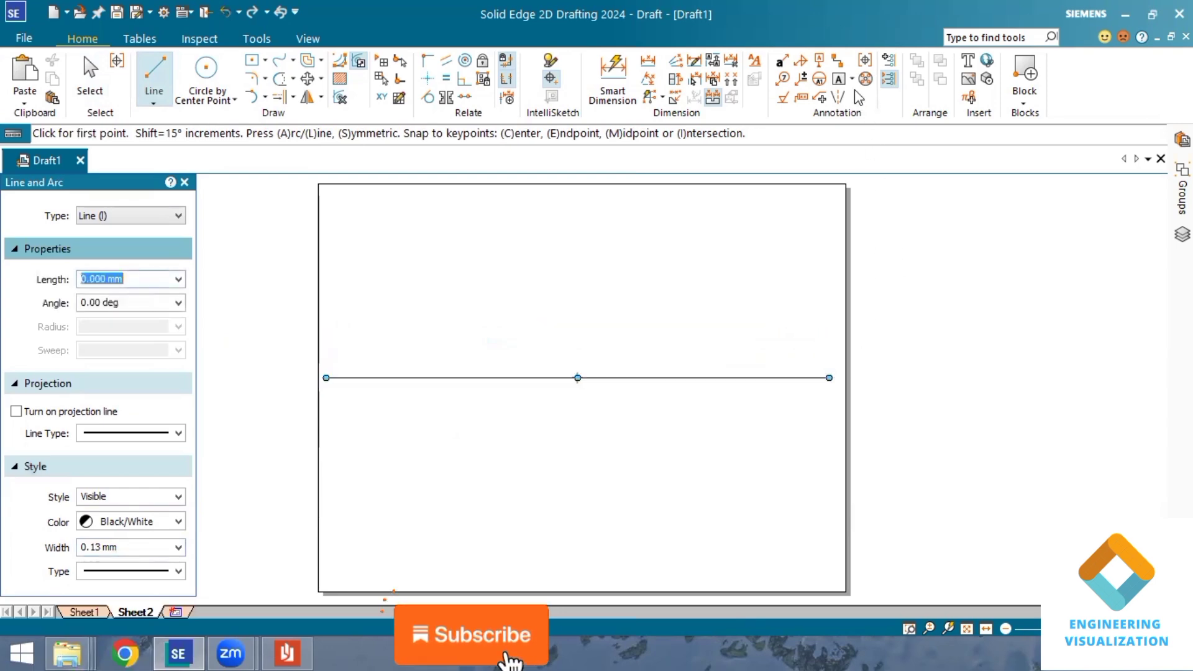
{"action": "left_click", "coordinate": [838, 79]}
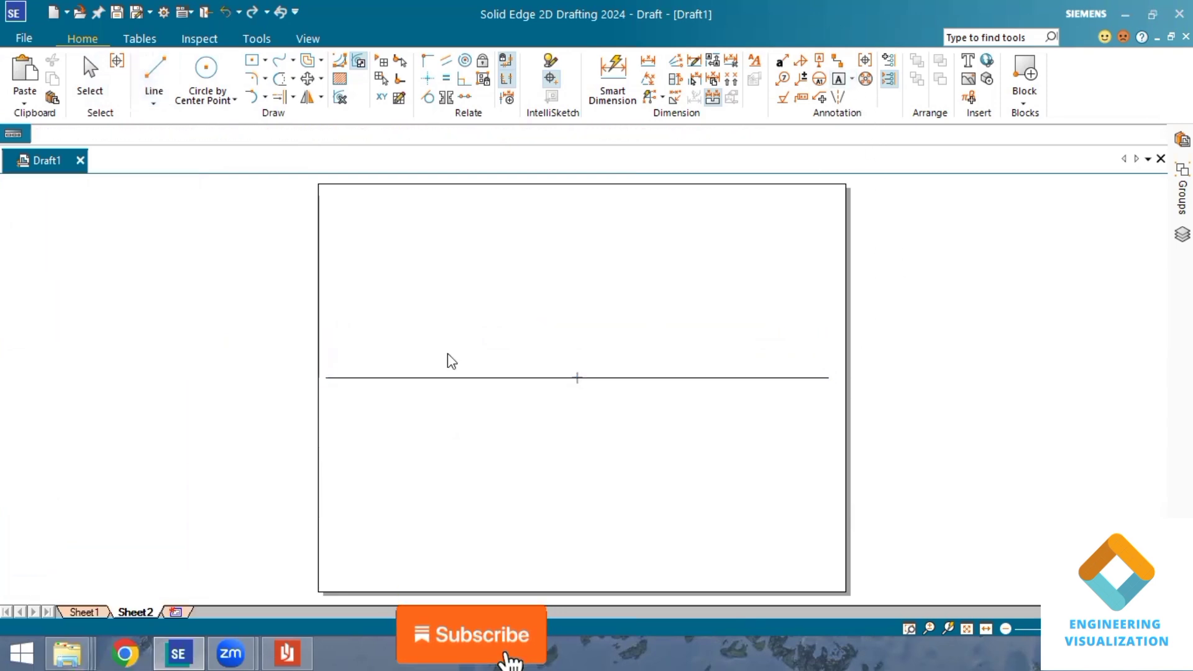
{"action": "left_click", "coordinate": [323, 383]}
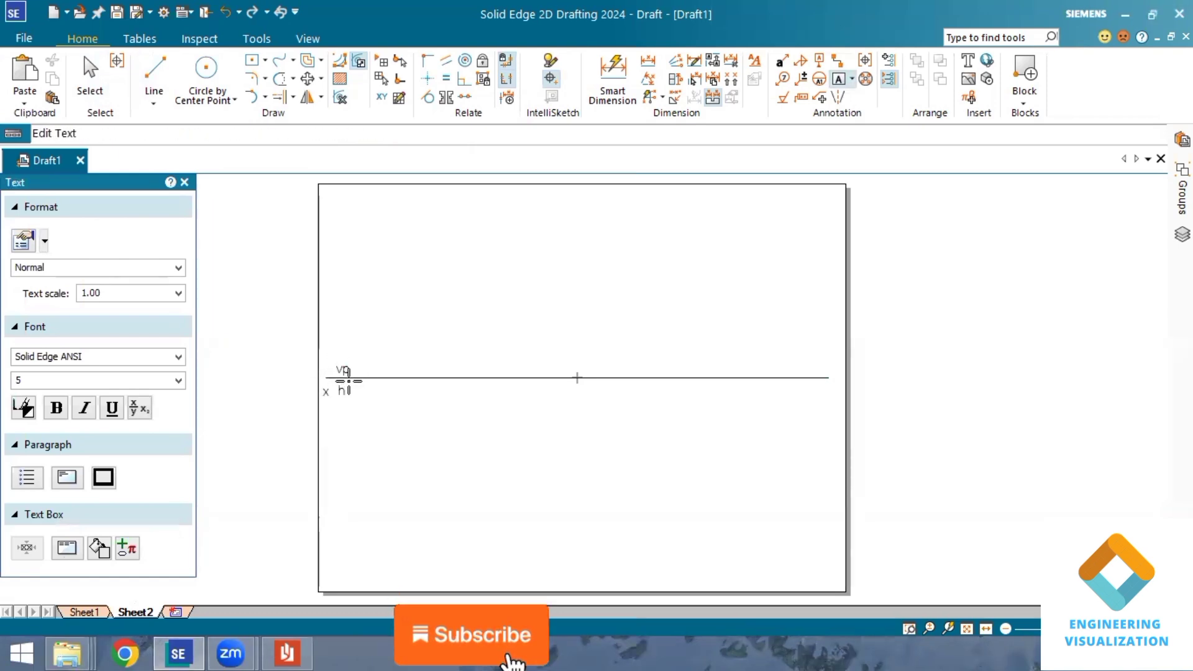
{"action": "left_click", "coordinate": [833, 381]}
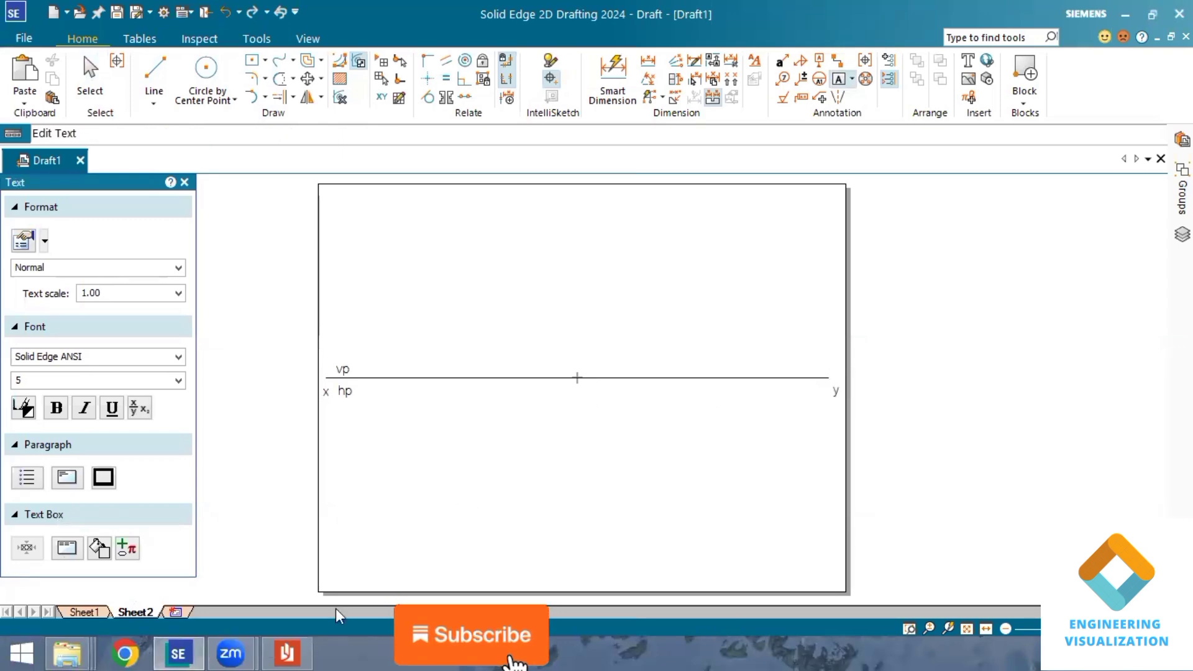
Check question 1(b) in the question paper PDF and offset the XY line 10 mm upward
{"action": "left_click", "coordinate": [287, 654]}
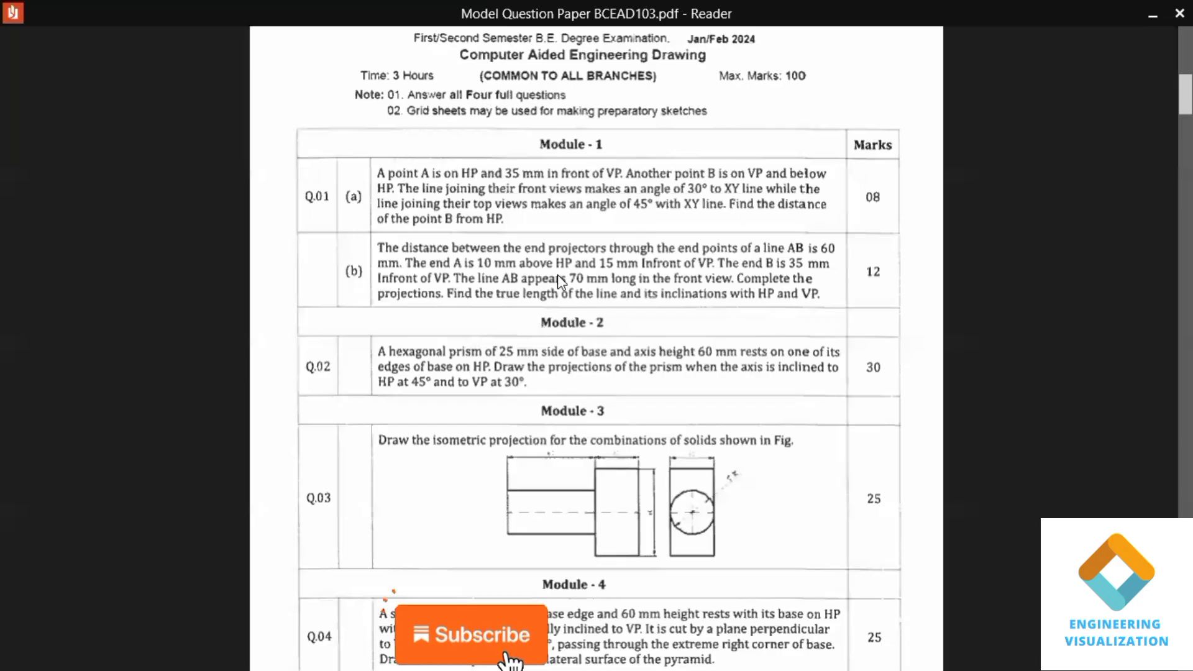
{"action": "left_click", "coordinate": [1153, 13]}
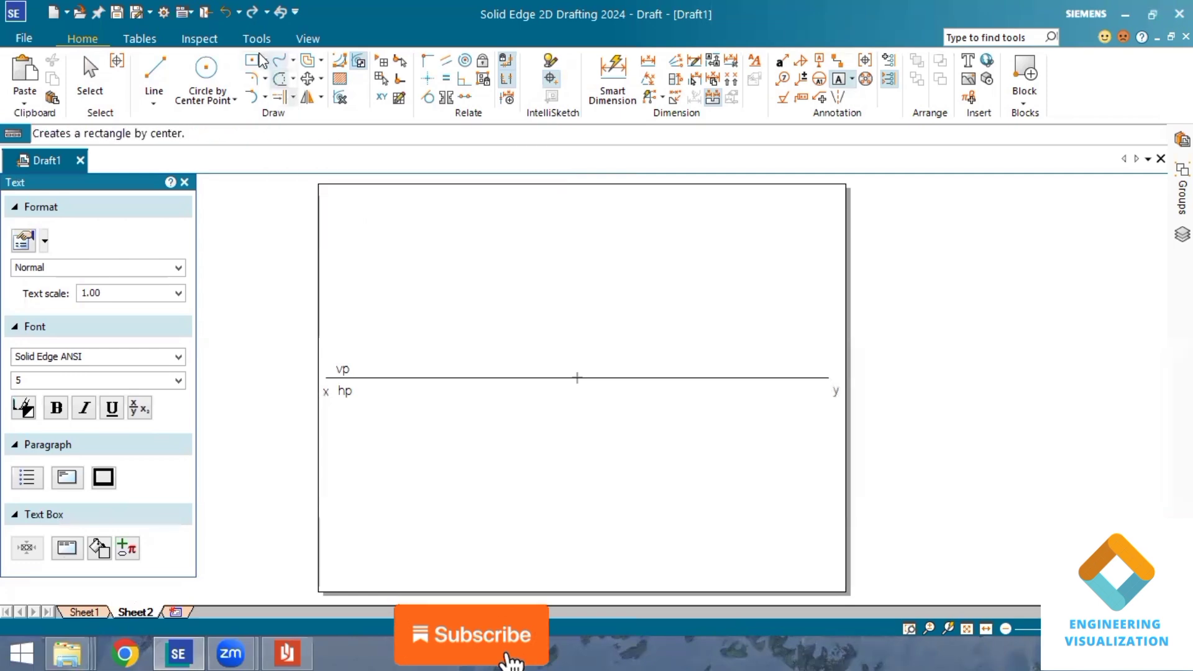
{"action": "left_click", "coordinate": [310, 64]}
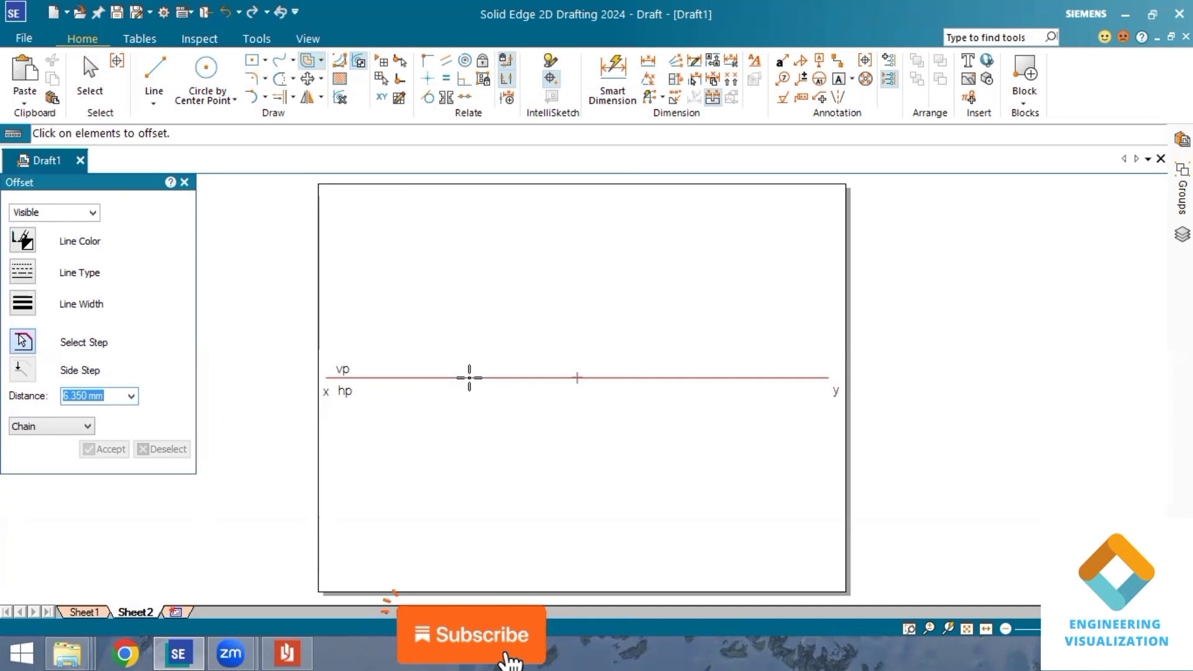
{"action": "type", "text": "10"}
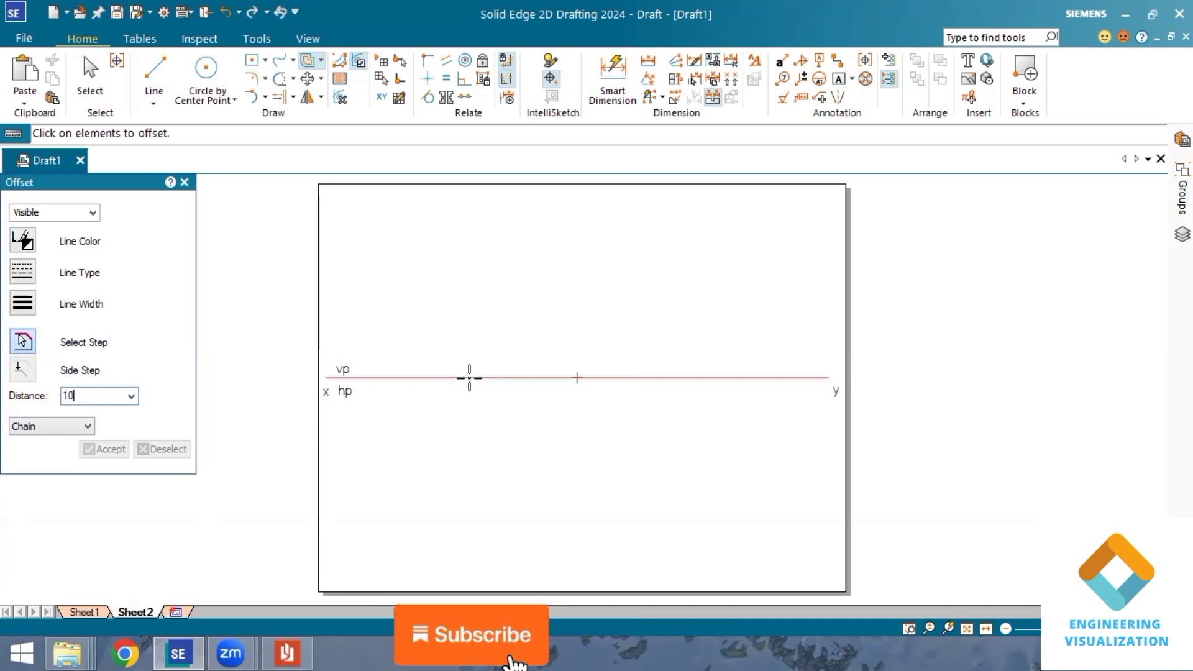
{"action": "key", "text": "Return"}
{"action": "left_click", "coordinate": [469, 378]}
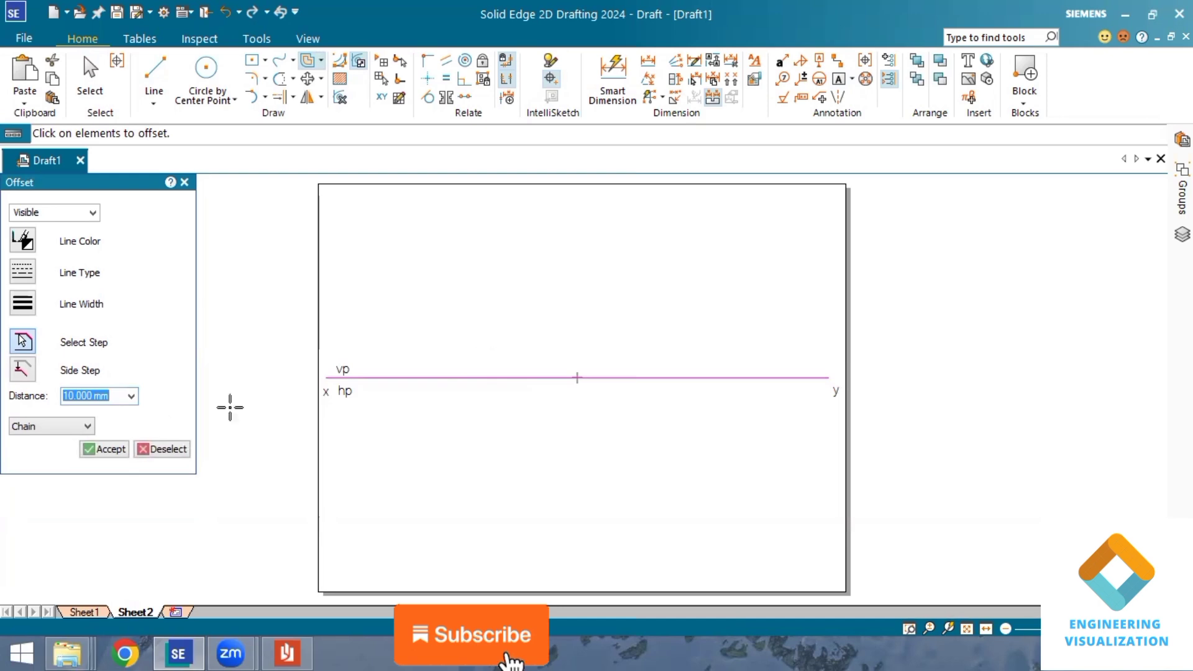
{"action": "left_click", "coordinate": [103, 449]}
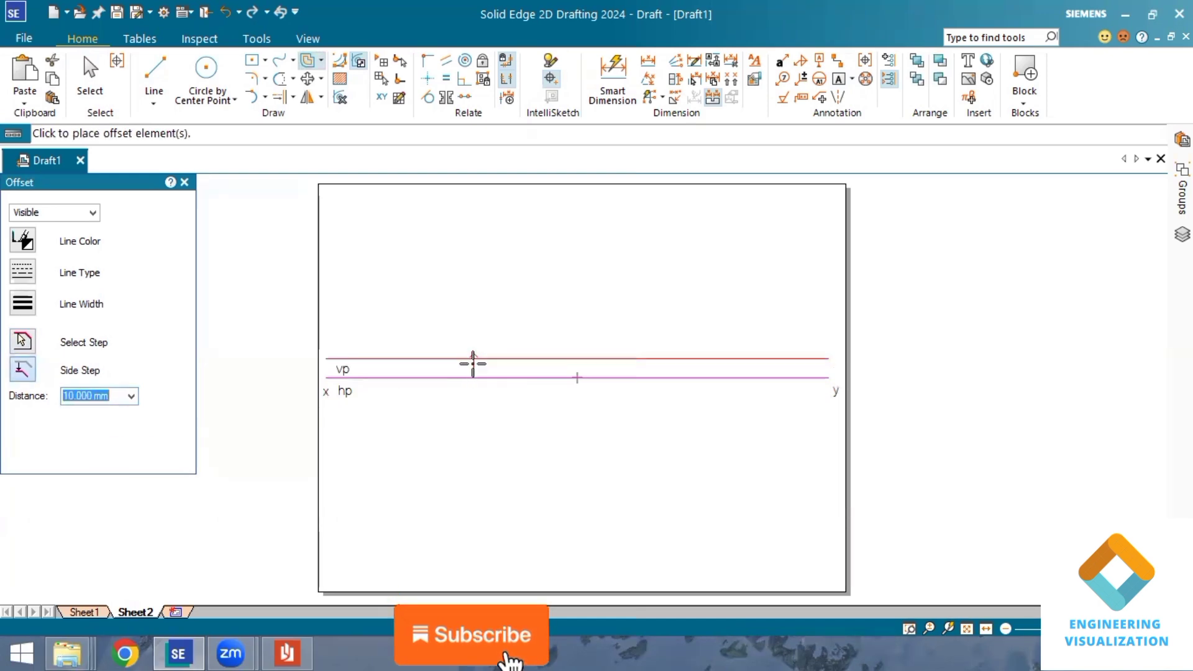
{"action": "left_click", "coordinate": [563, 336]}
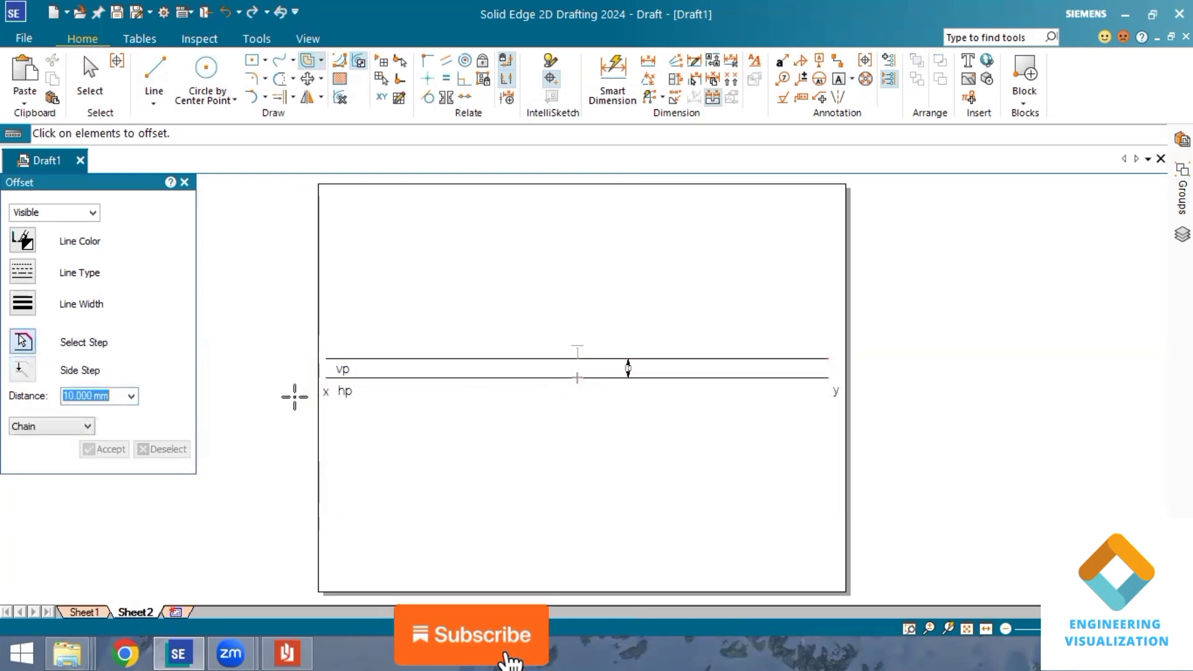
Offset the XY line 15 mm downward to locate the top view of end A
{"action": "type", "text": "15"}
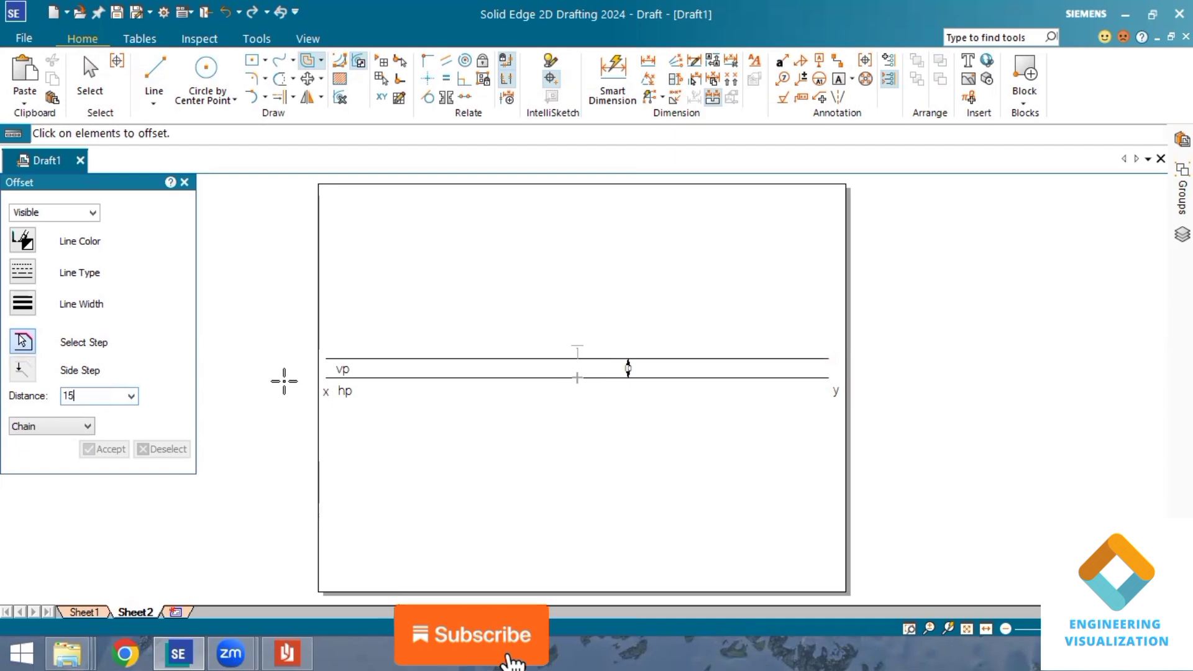
{"action": "left_click", "coordinate": [452, 378]}
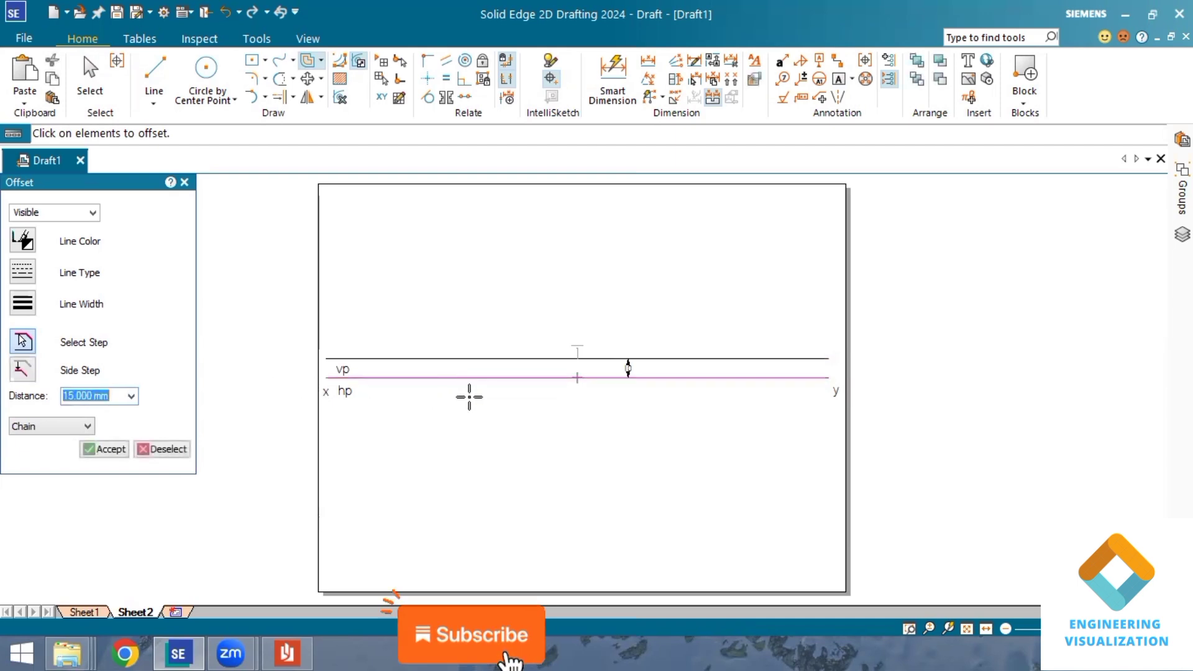
{"action": "left_click", "coordinate": [103, 449]}
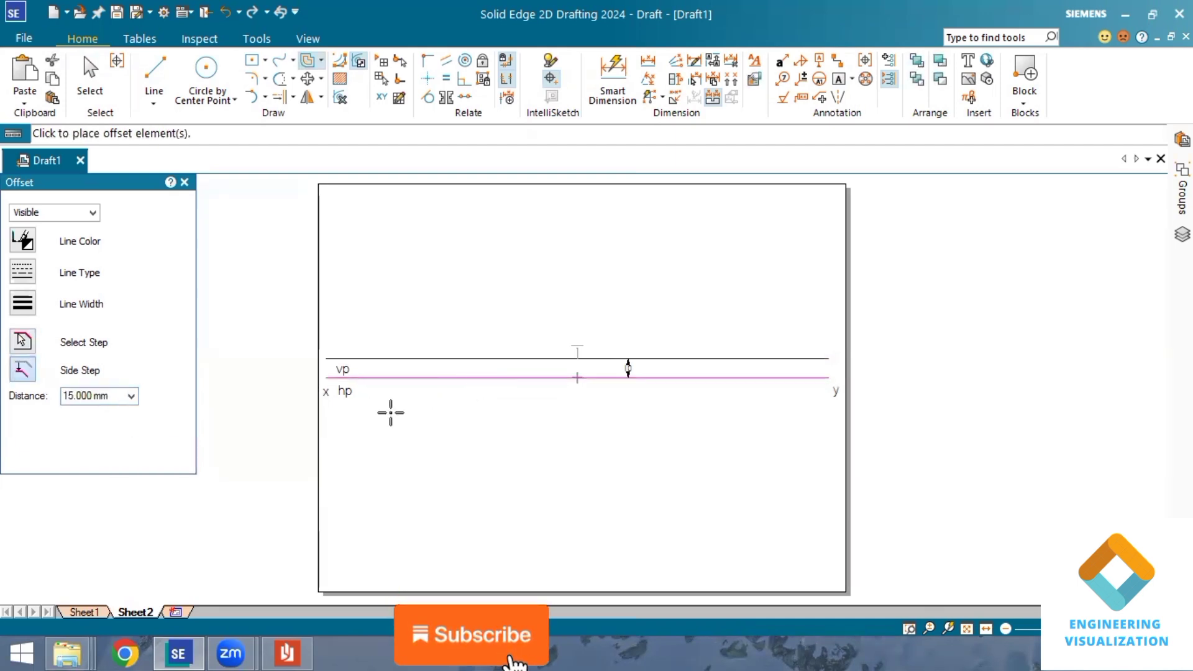
{"action": "right_click", "coordinate": [248, 373]}
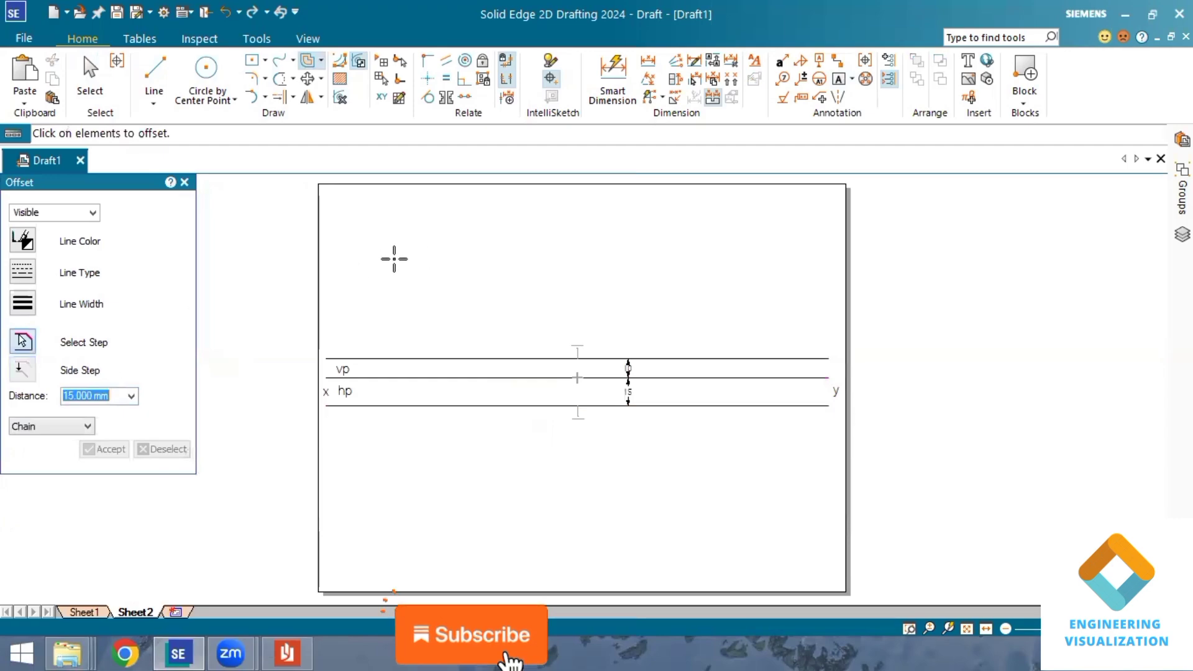
Consult question 1(b) again and draw a 60 mm horizontal line at 0° along the offset line above XY
{"action": "left_click", "coordinate": [287, 652]}
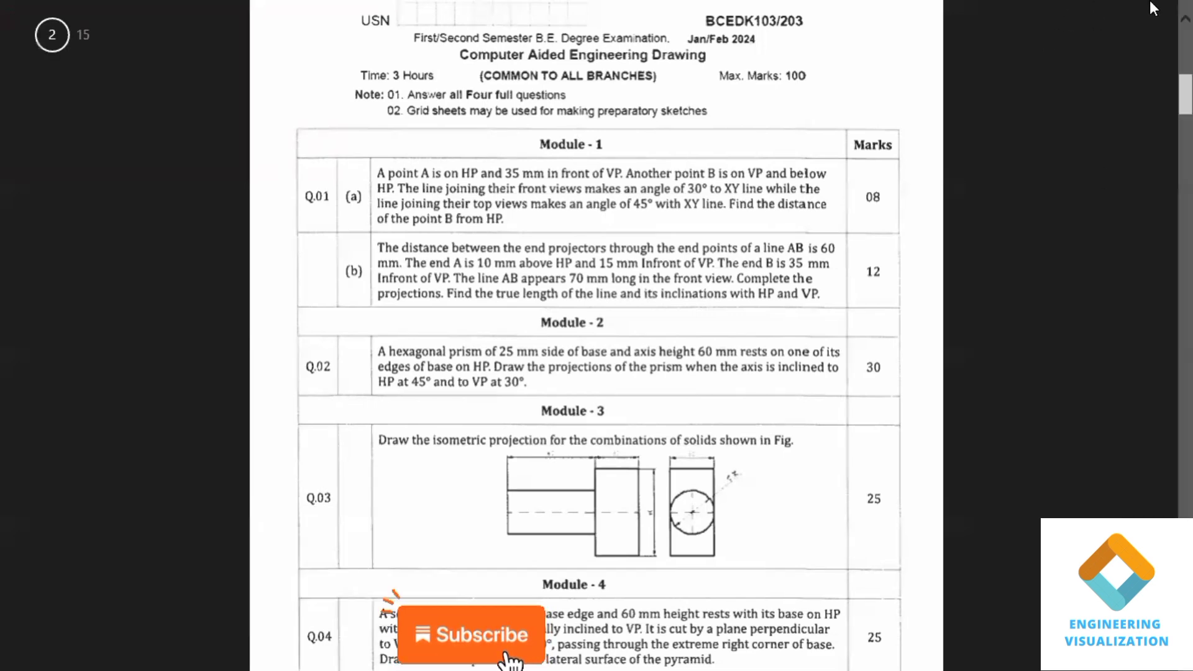
{"action": "left_click", "coordinate": [1149, 9]}
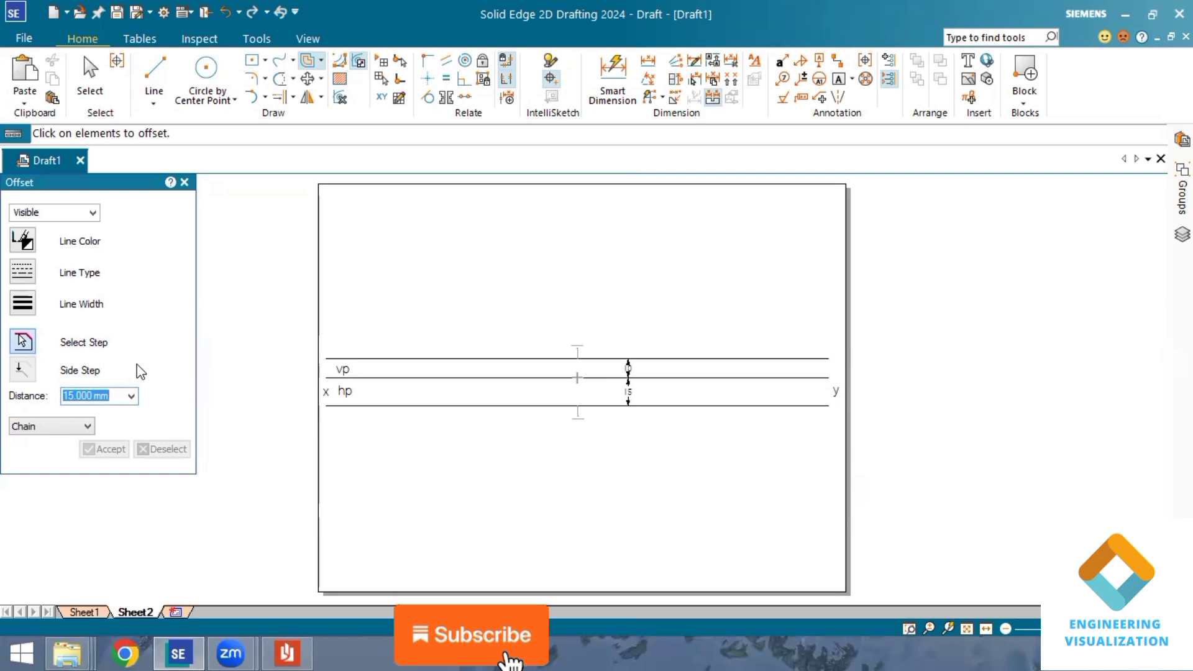
{"action": "left_click", "coordinate": [160, 75]}
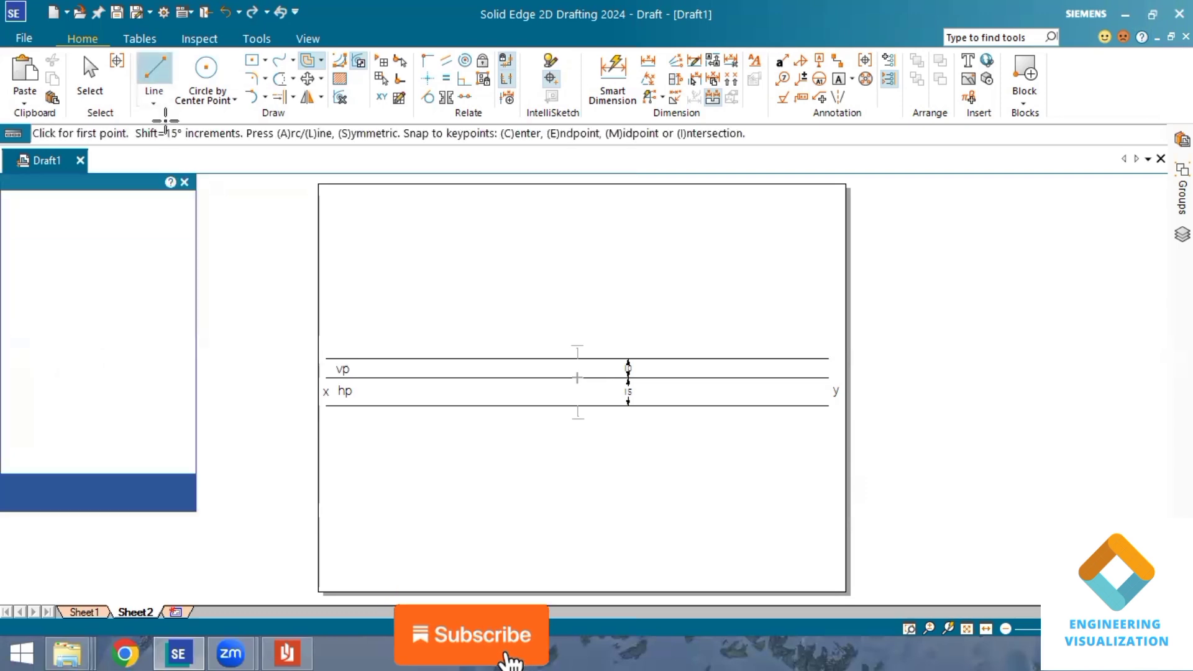
{"action": "left_click", "coordinate": [154, 435]}
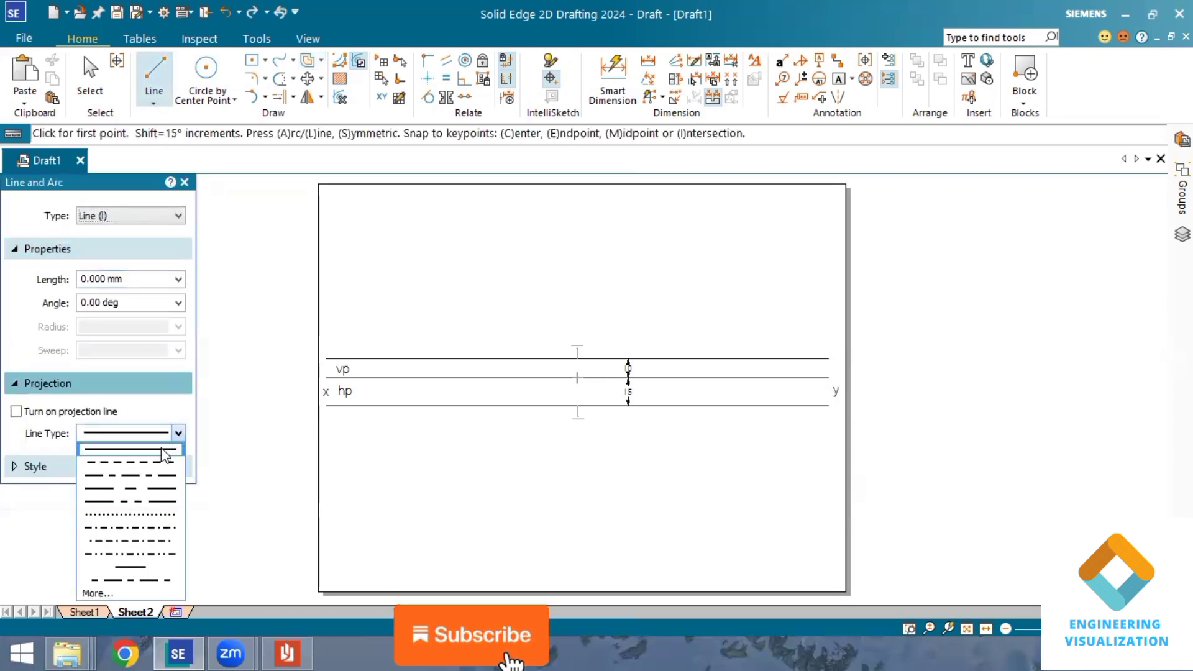
{"action": "left_click", "coordinate": [162, 449]}
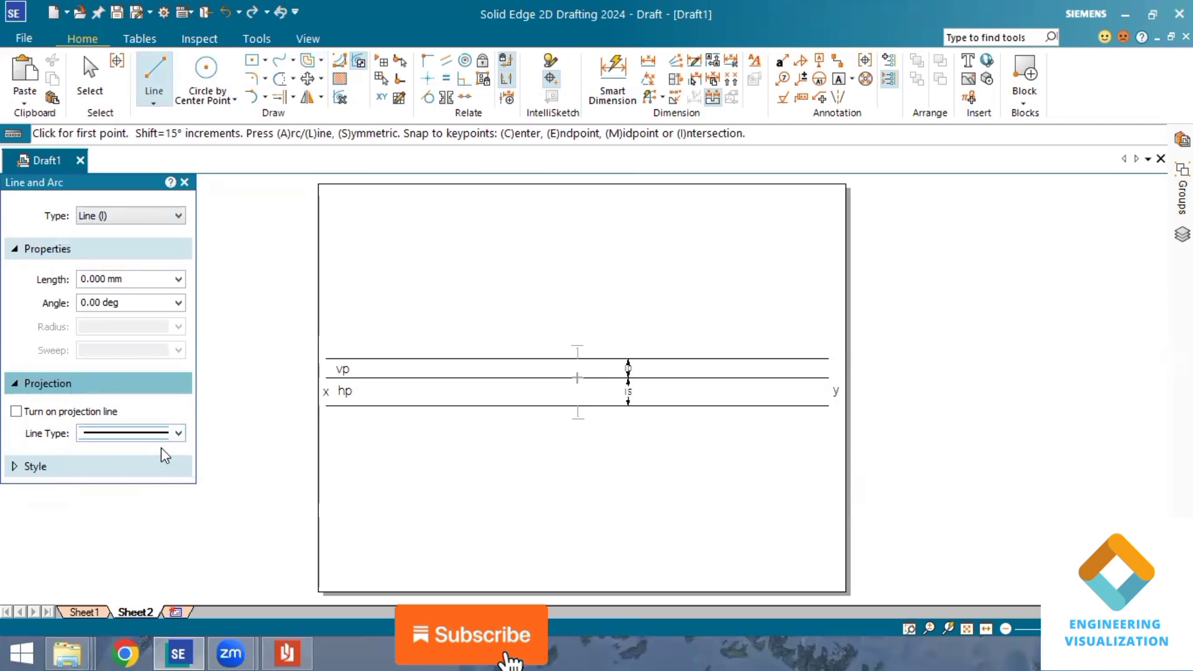
{"action": "left_click", "coordinate": [138, 471]}
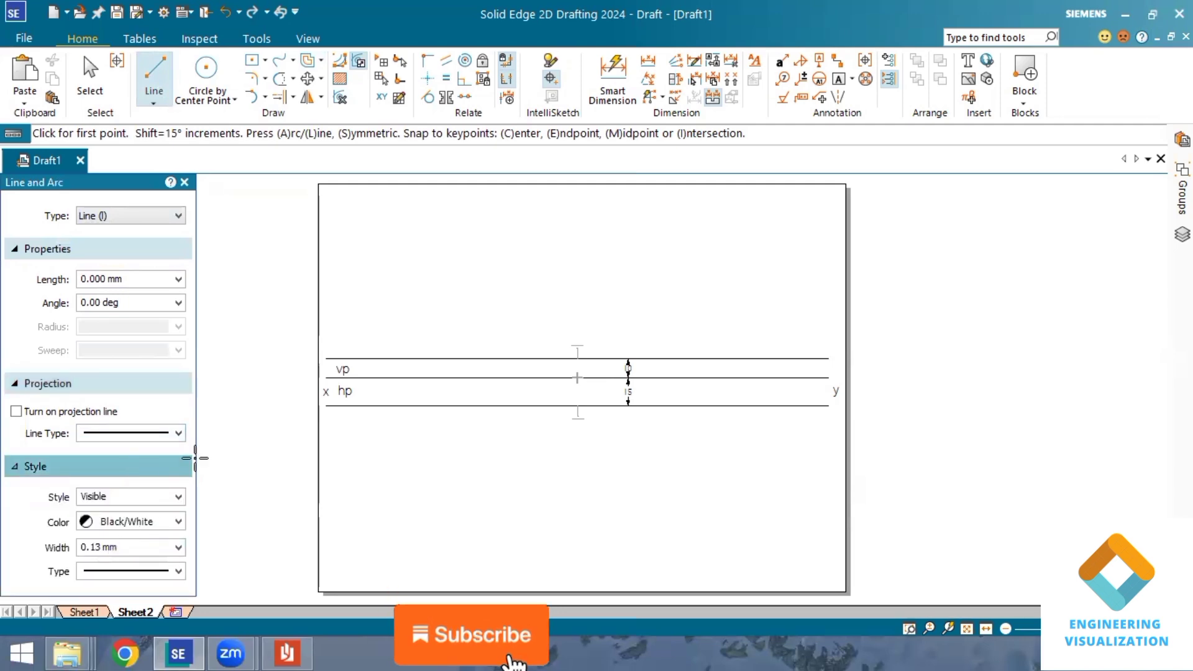
{"action": "left_click", "coordinate": [407, 359]}
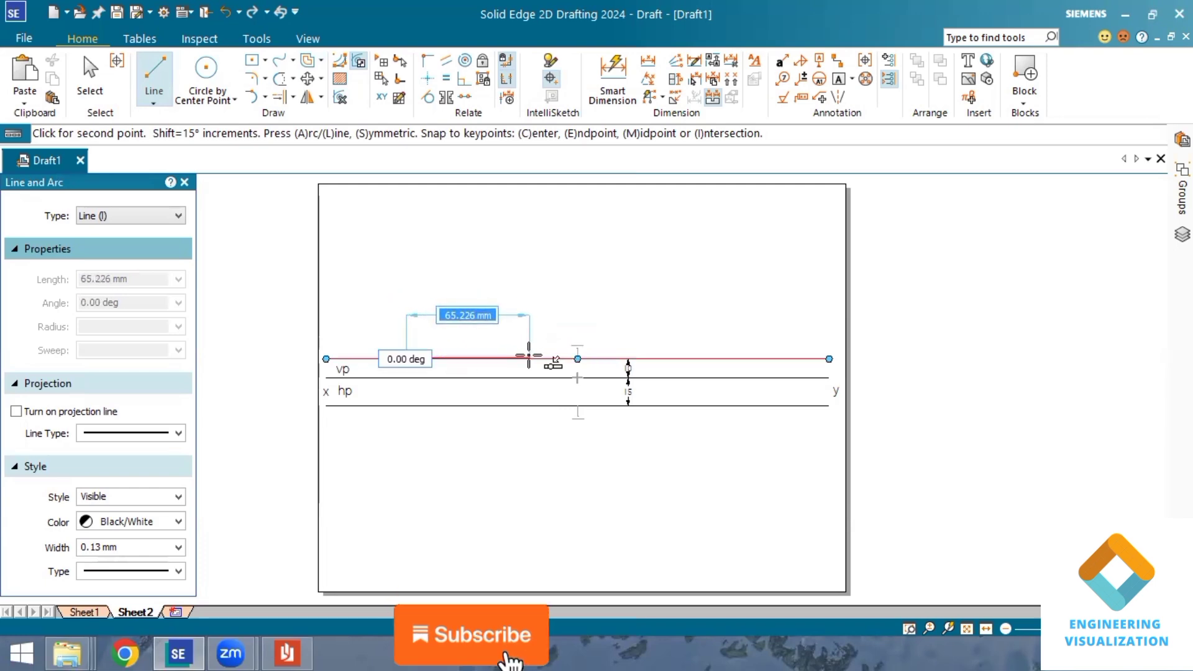
{"action": "type", "text": "60"}
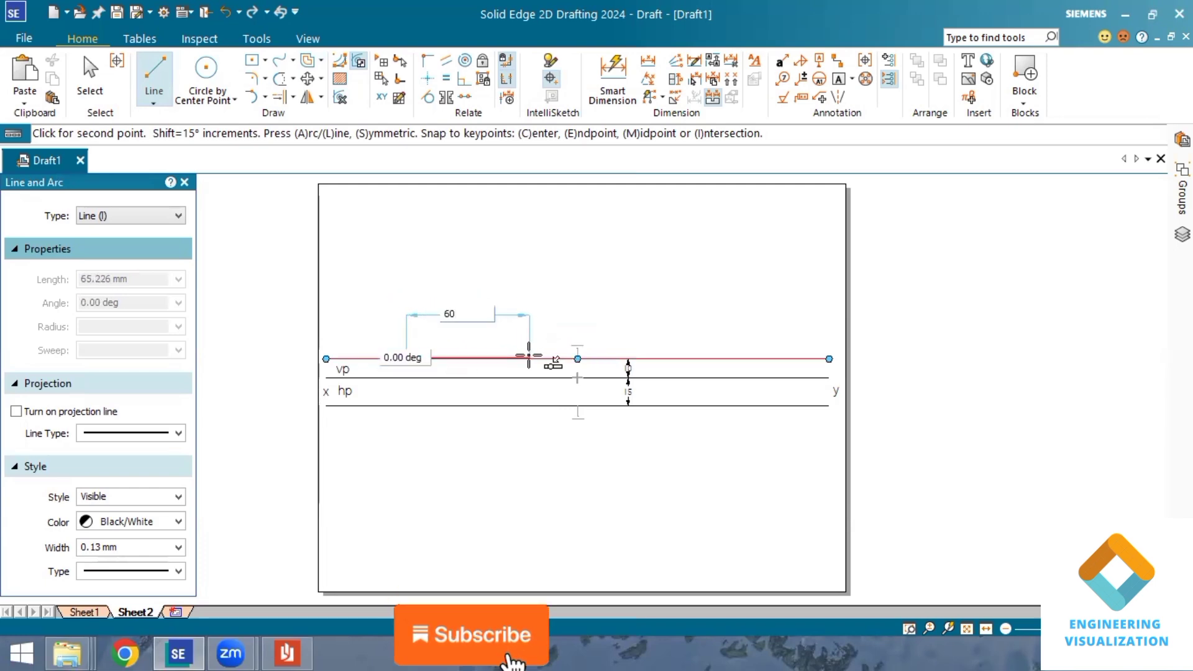
{"action": "key", "text": "Tab"}
{"action": "left_click", "coordinate": [528, 356]}
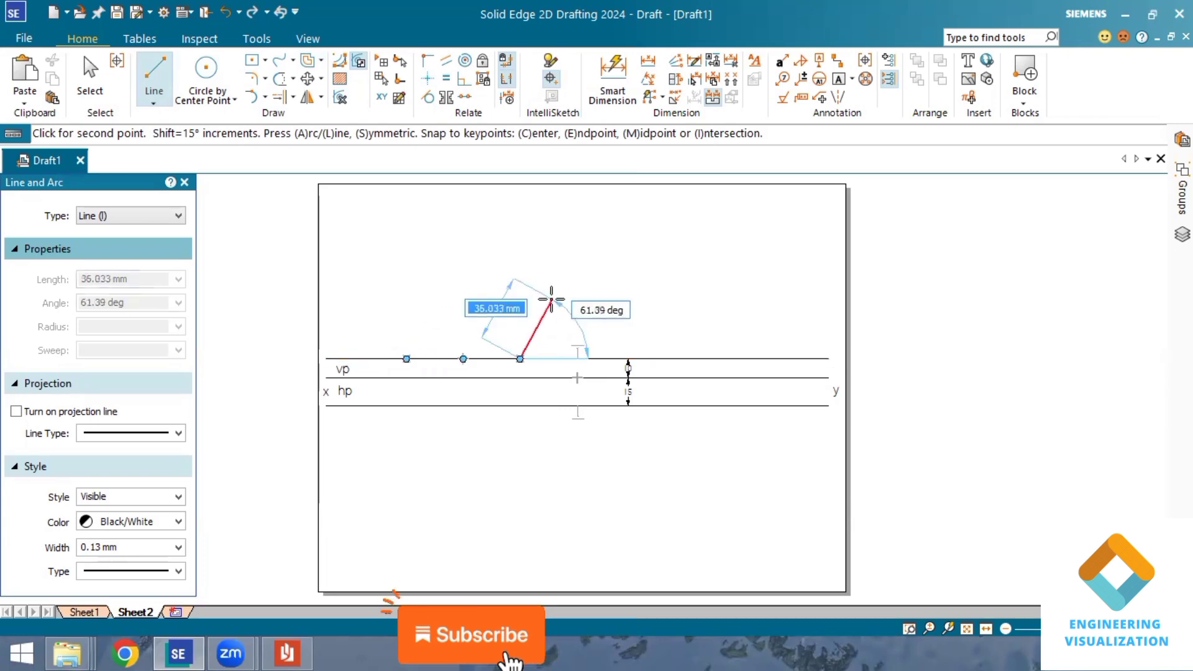
{"action": "right_click", "coordinate": [552, 300]}
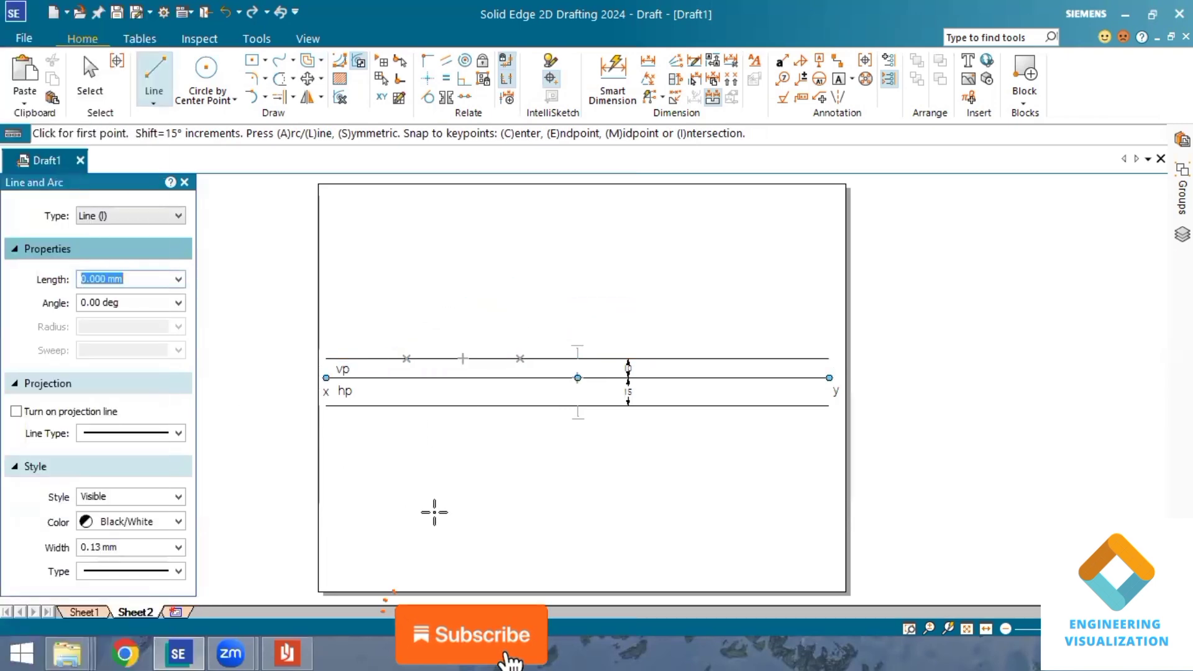
Consult question 1(b) for end B's distance and offset the XY line 35 mm downward
{"action": "left_click", "coordinate": [290, 652]}
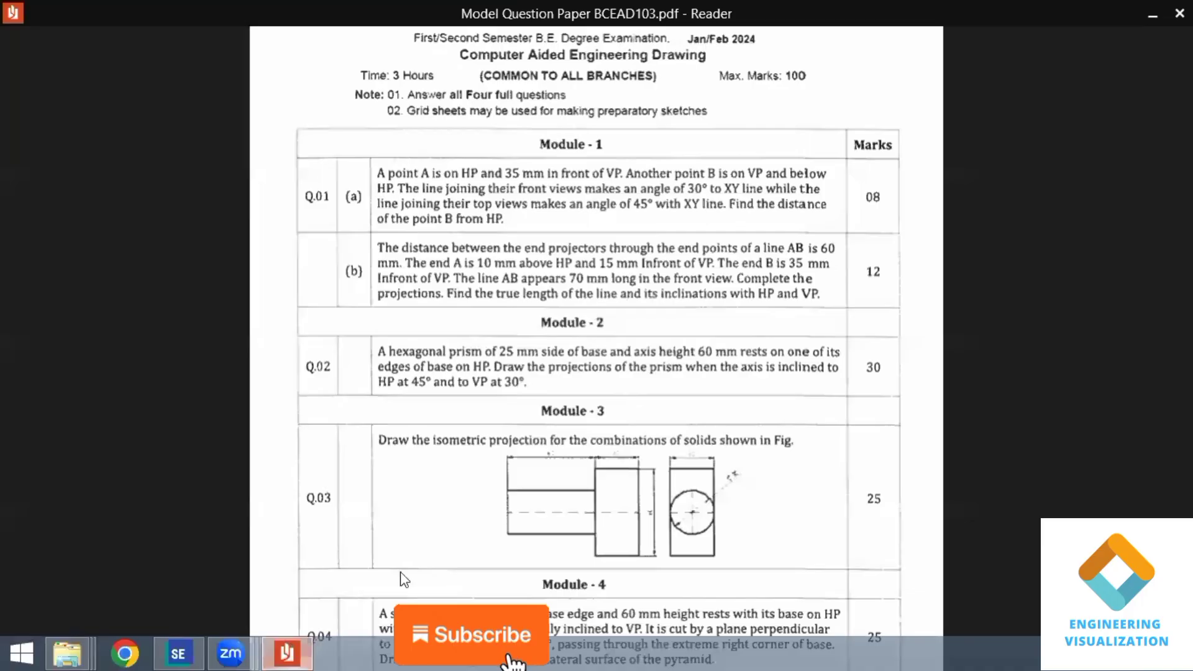
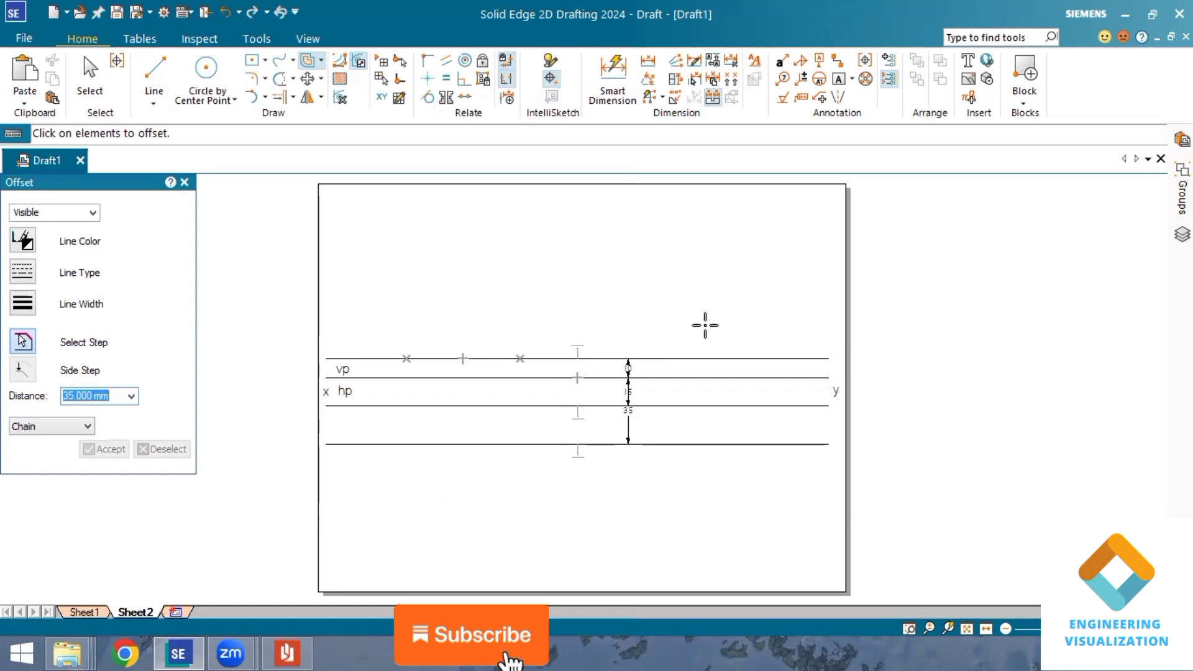
Read question 1(b) in the question paper PDF for the front view length of line AB
{"action": "left_click", "coordinate": [286, 653]}
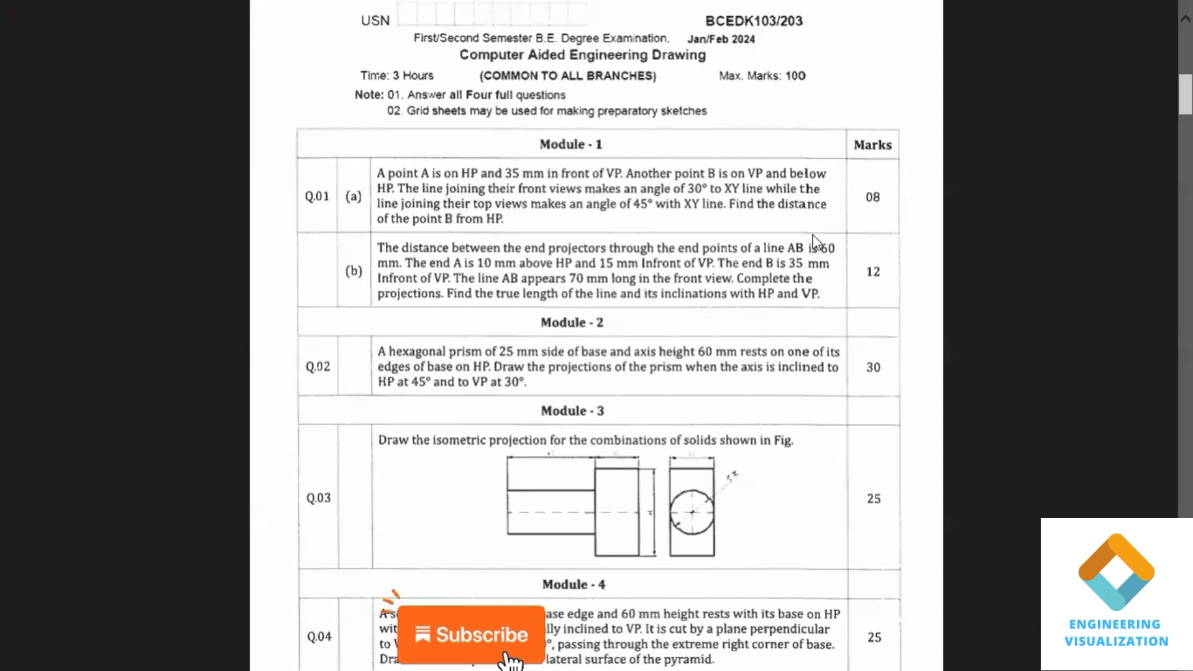
{"action": "left_click", "coordinate": [1158, 14]}
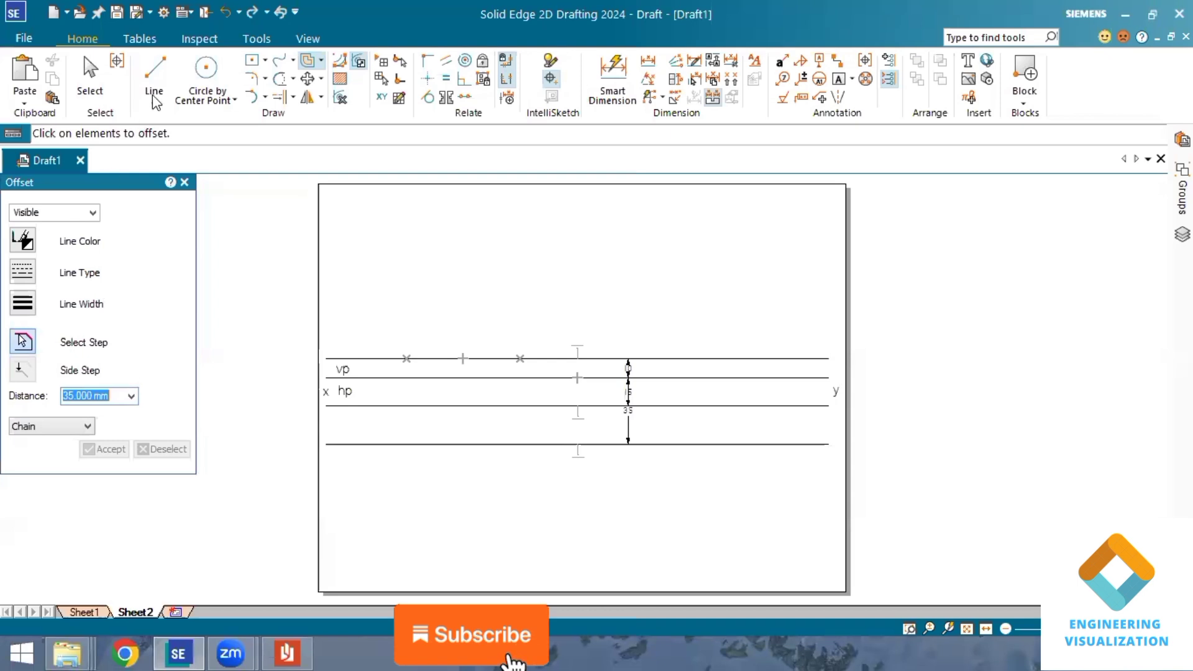
{"action": "left_click", "coordinate": [149, 75]}
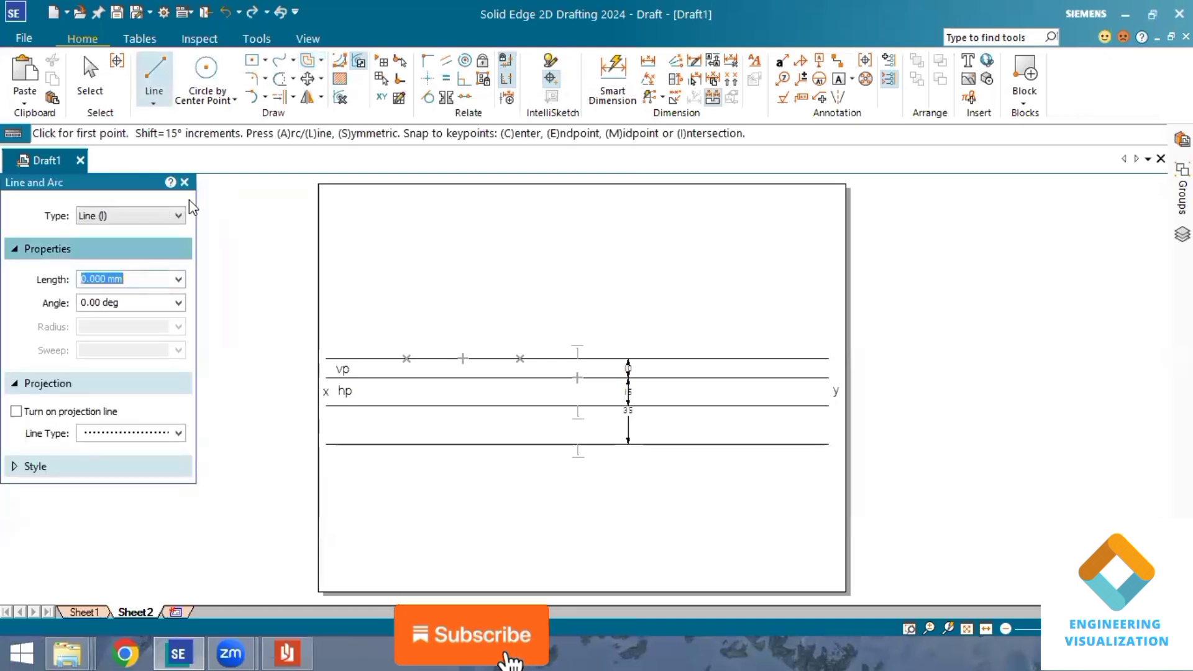
{"action": "left_click", "coordinate": [178, 433]}
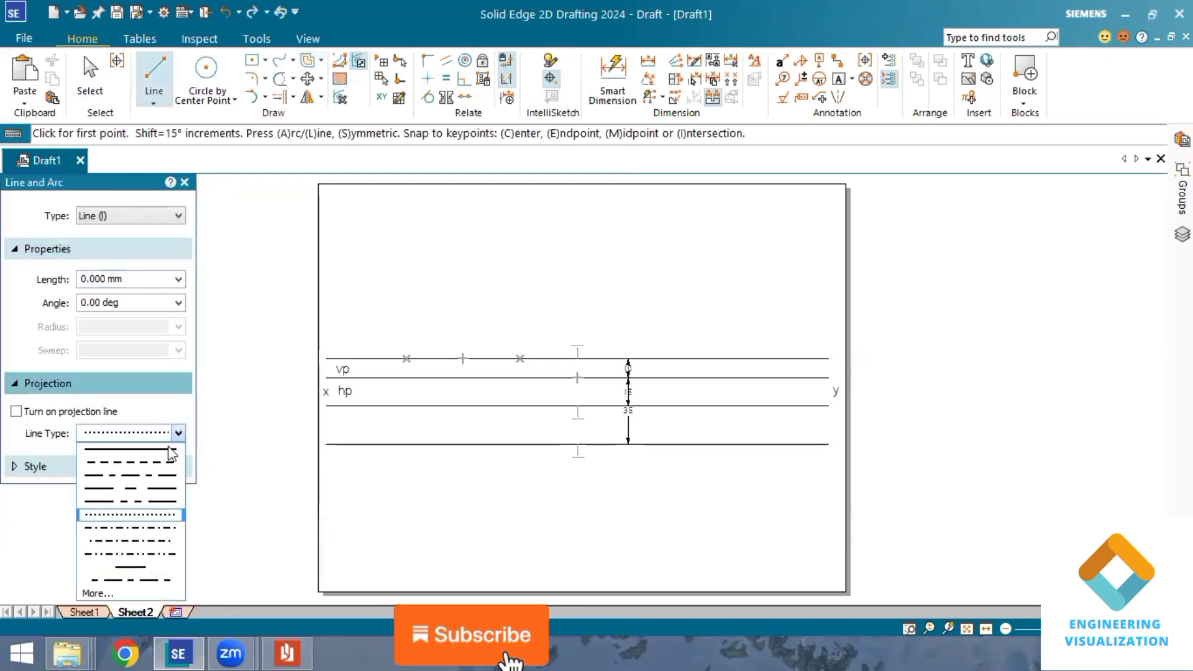
{"action": "left_click", "coordinate": [165, 450]}
{"action": "left_click", "coordinate": [165, 472]}
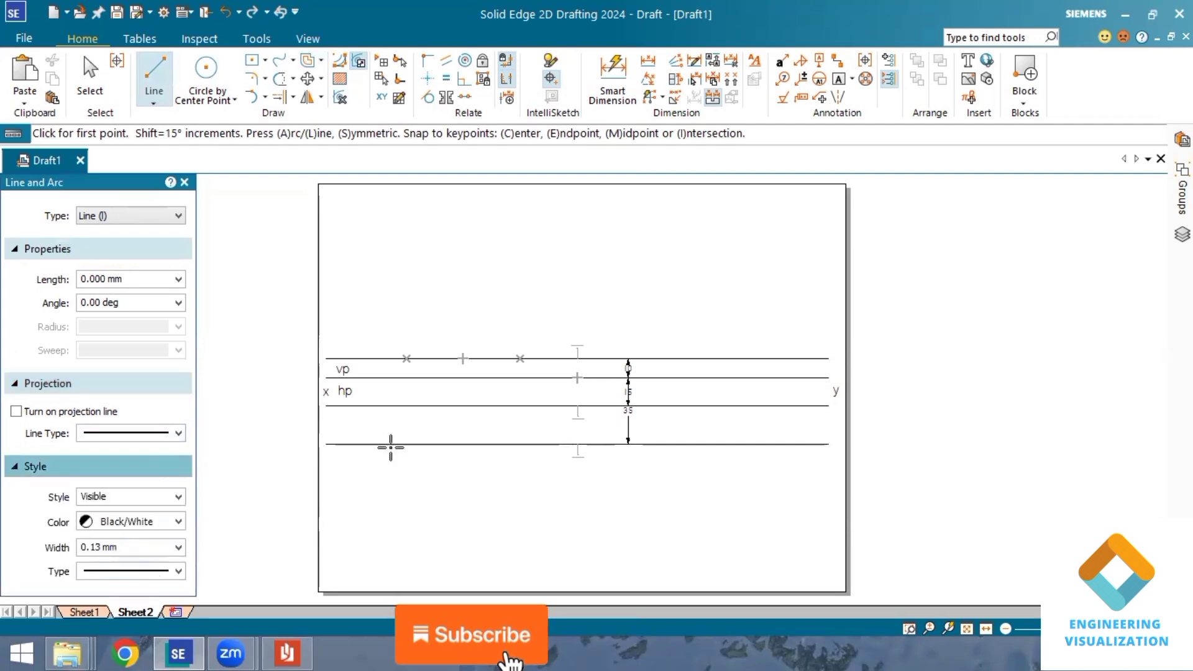
{"action": "left_click", "coordinate": [407, 359]}
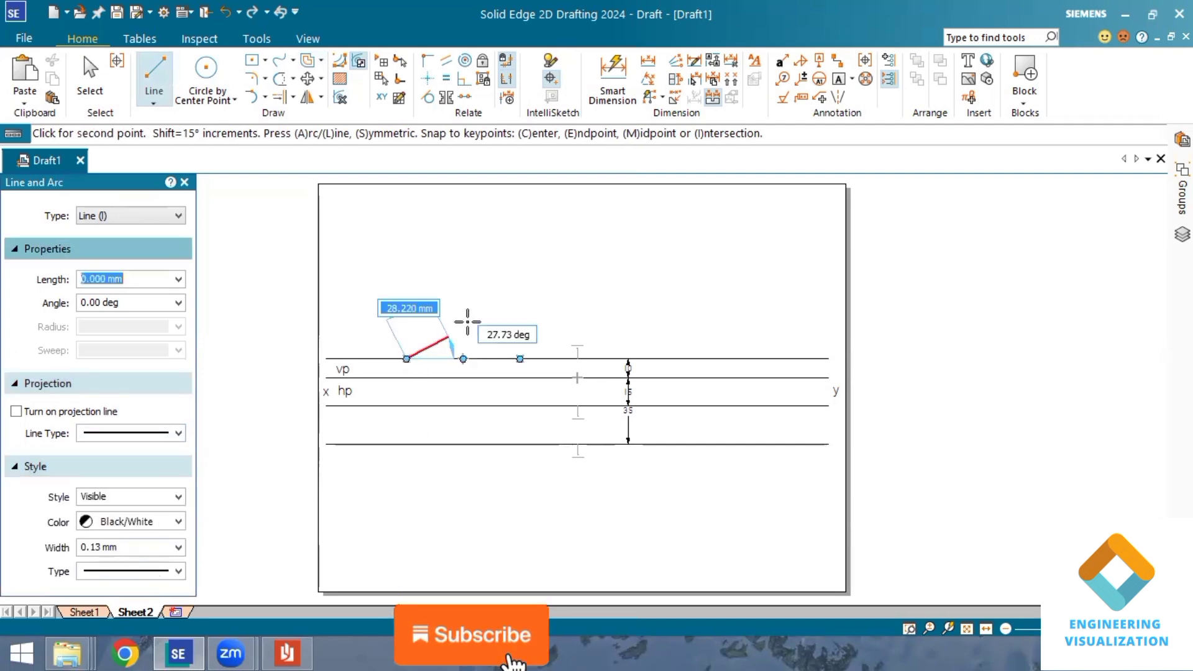
{"action": "type", "text": "70"}
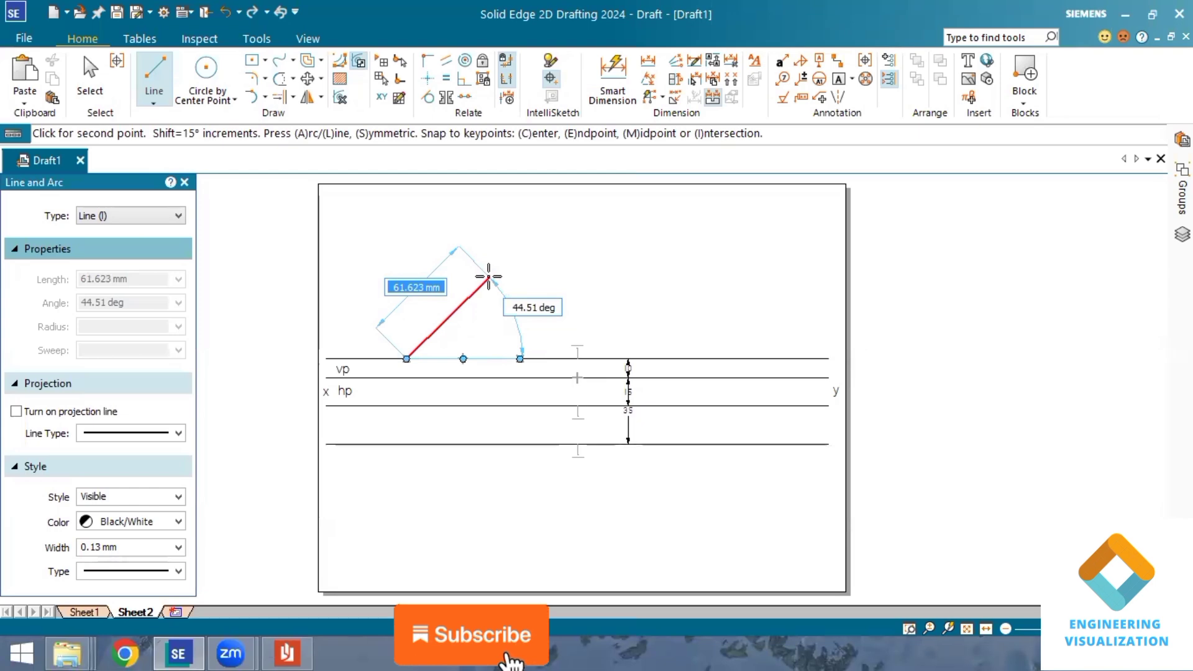
{"action": "type", "text": "70"}
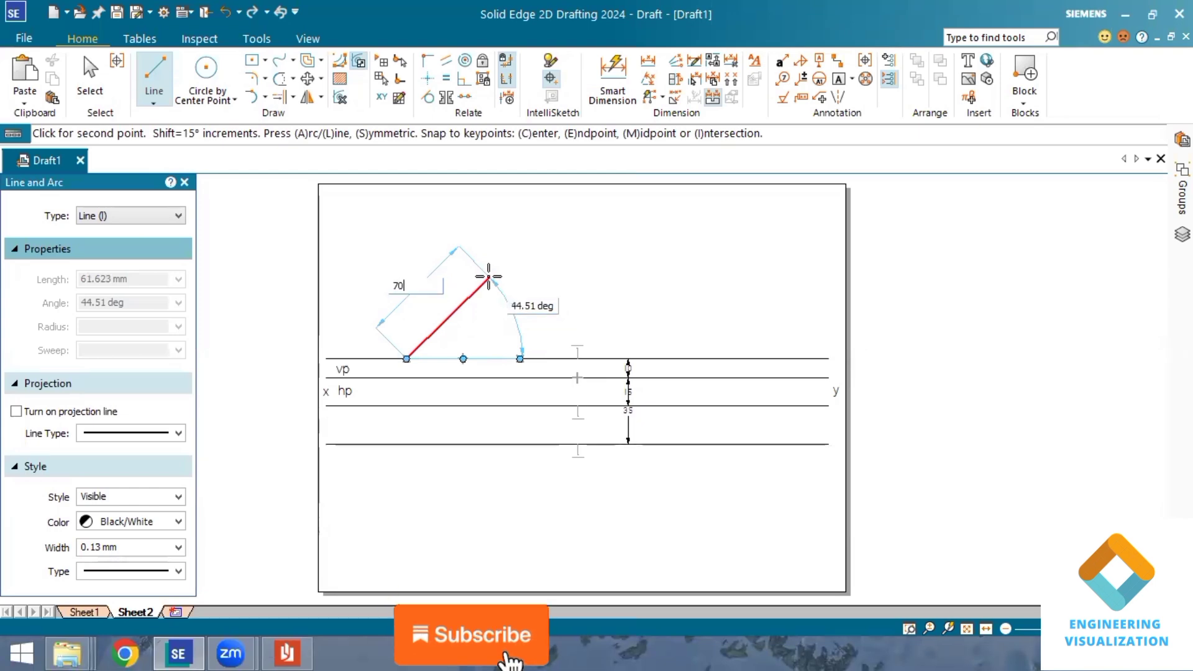
{"action": "key", "text": "Tab"}
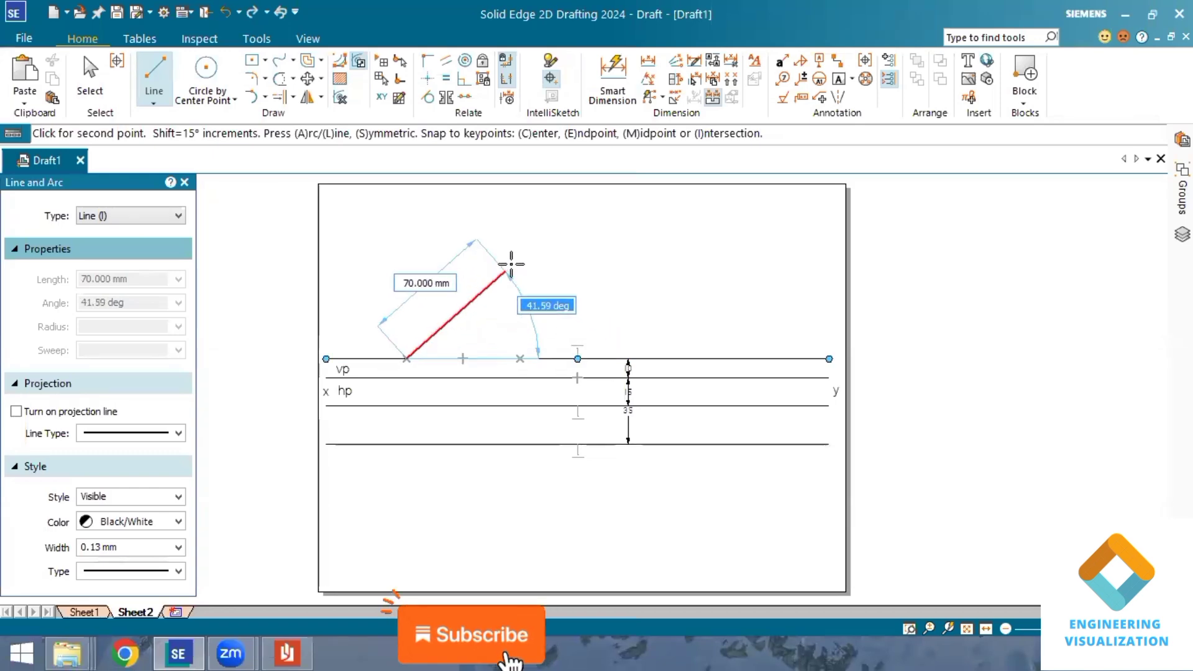
{"action": "type", "text": "31"}
{"action": "key", "text": "Return"}
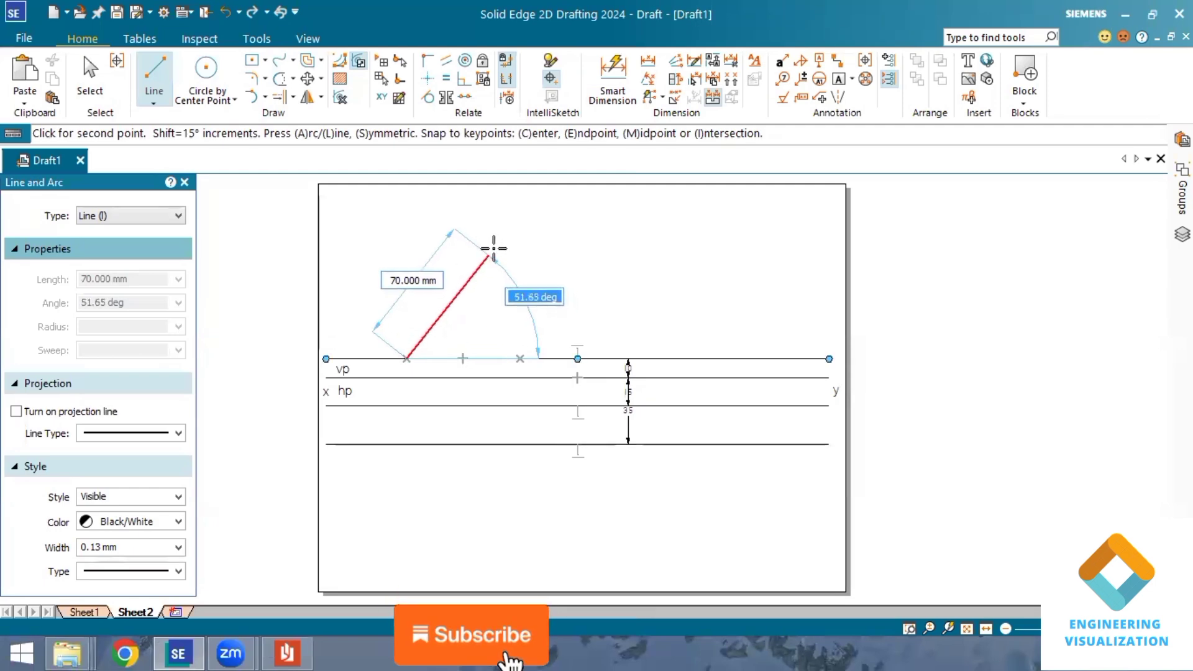
{"action": "type", "text": "31"}
{"action": "key", "text": "Return"}
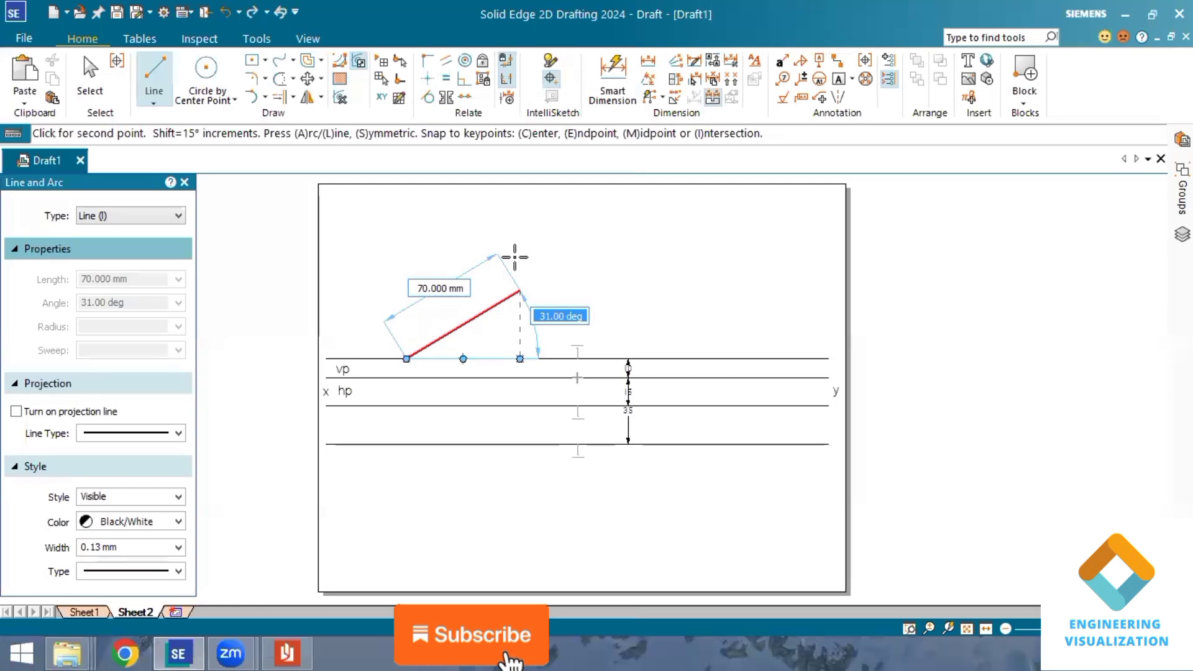
{"action": "key", "text": "Escape"}
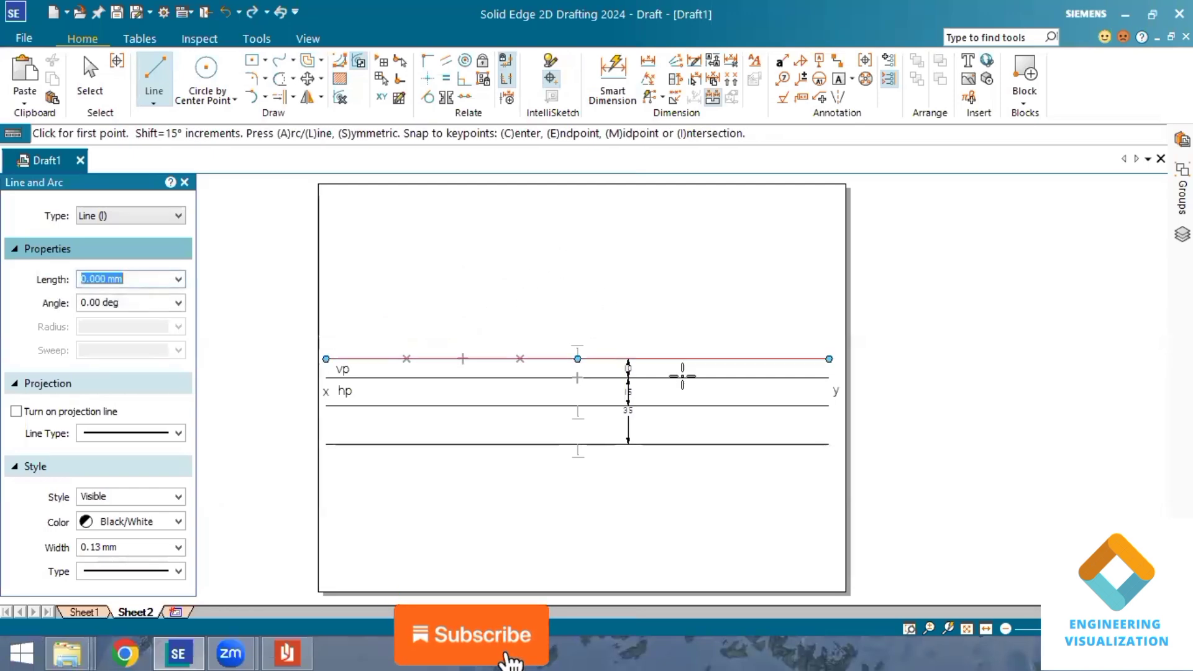
Recheck question 1(b) in the PDF and set up the Line tool with dashed projection lines turned on
{"action": "left_click", "coordinate": [292, 650]}
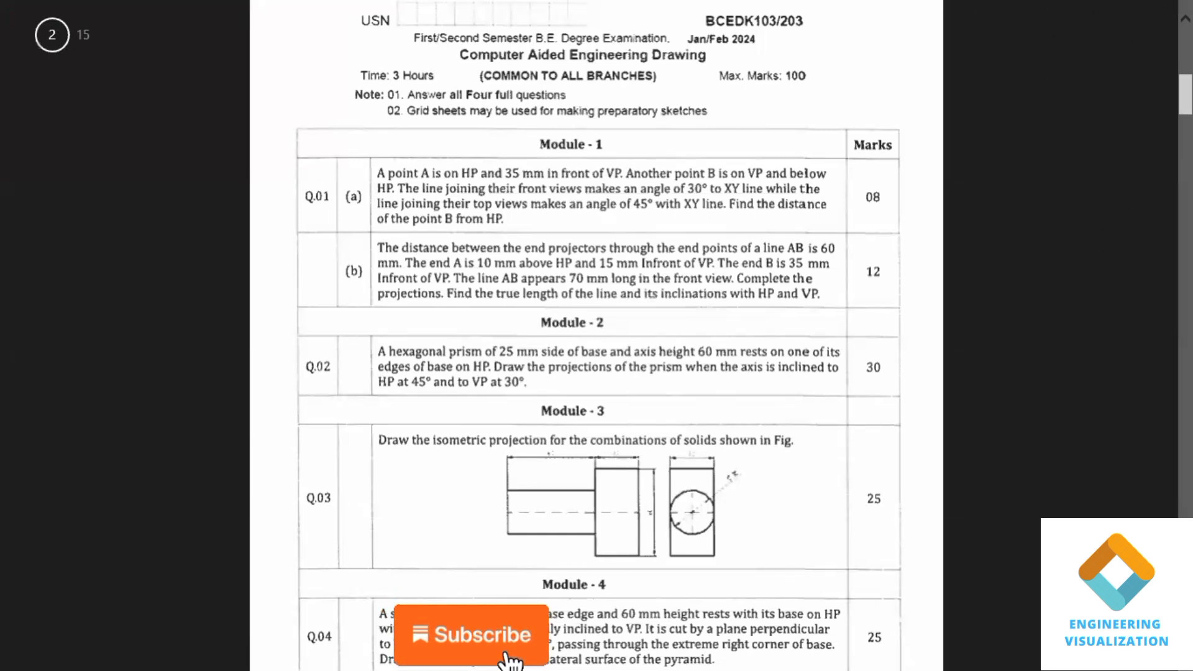
{"action": "left_click", "coordinate": [1155, 12]}
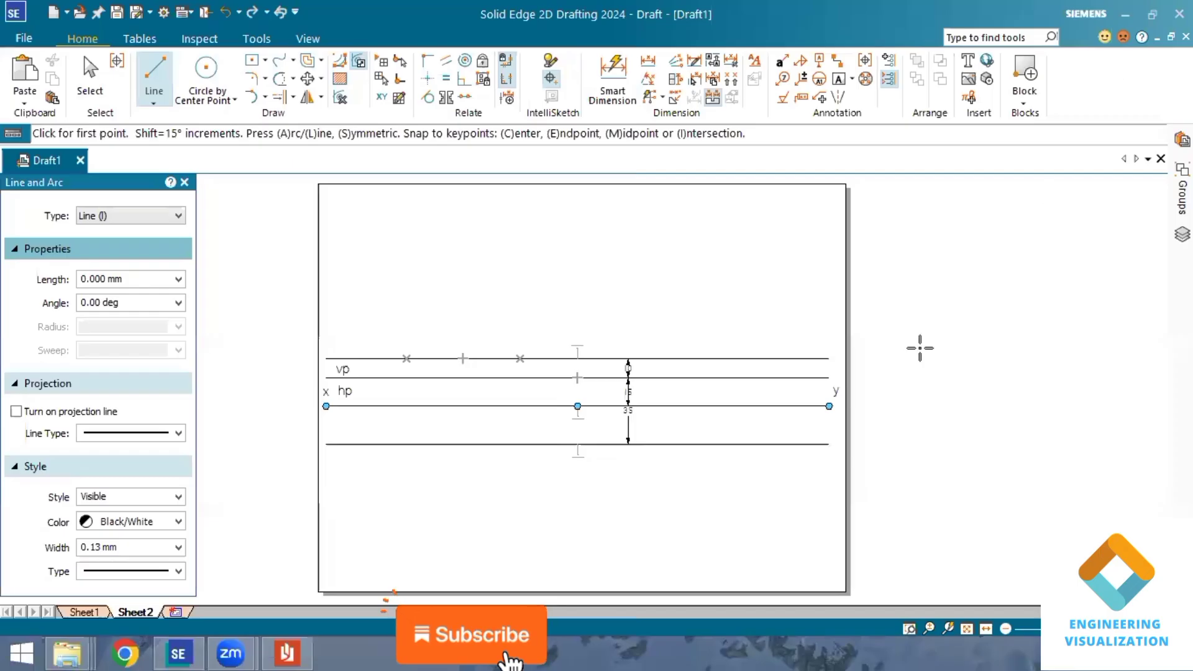
{"action": "left_click", "coordinate": [151, 82]}
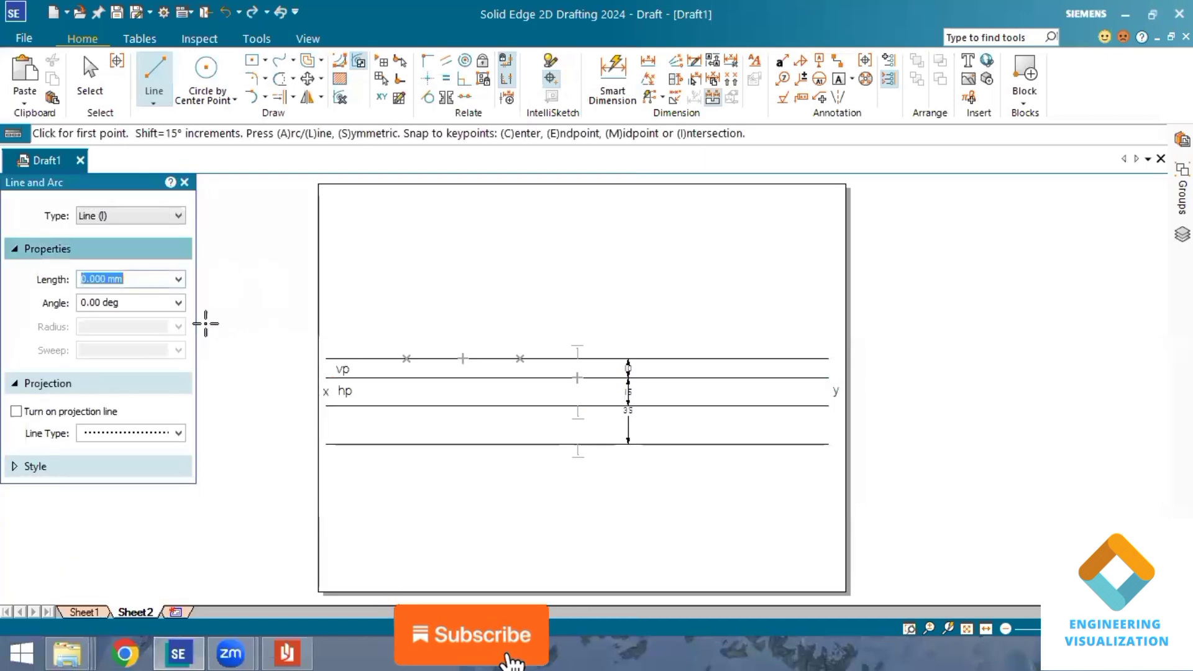
{"action": "left_click", "coordinate": [178, 434]}
{"action": "left_click", "coordinate": [172, 436]}
{"action": "left_click", "coordinate": [171, 438]}
{"action": "left_click", "coordinate": [162, 462]}
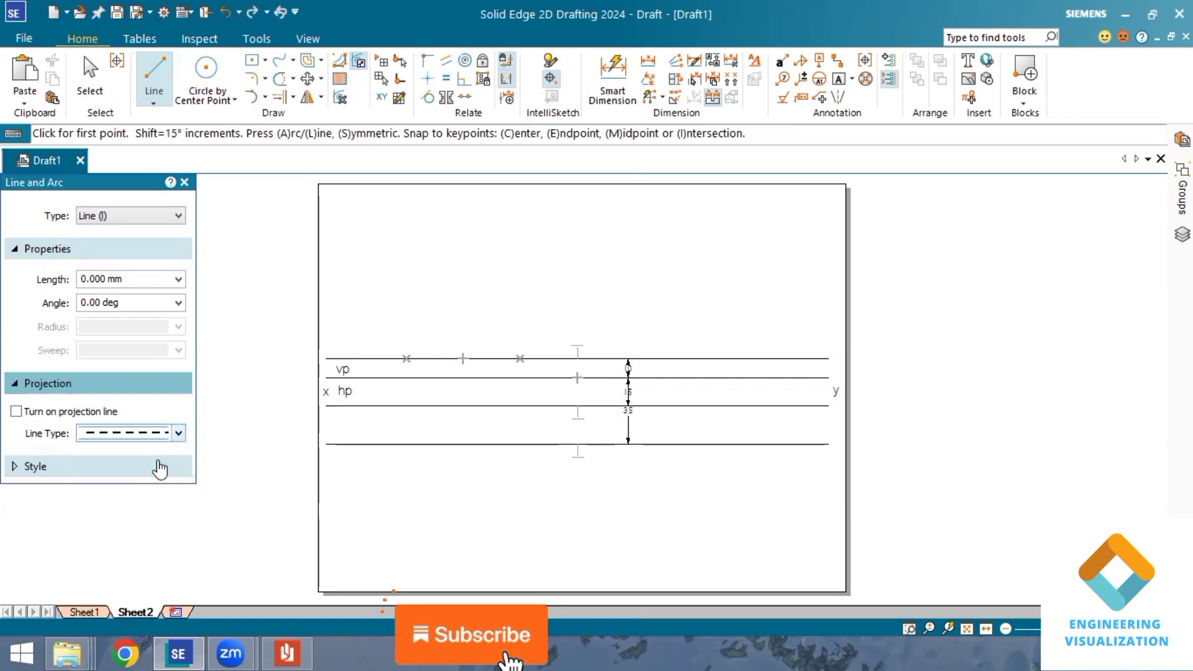
{"action": "left_click", "coordinate": [38, 412]}
{"action": "left_click", "coordinate": [114, 468]}
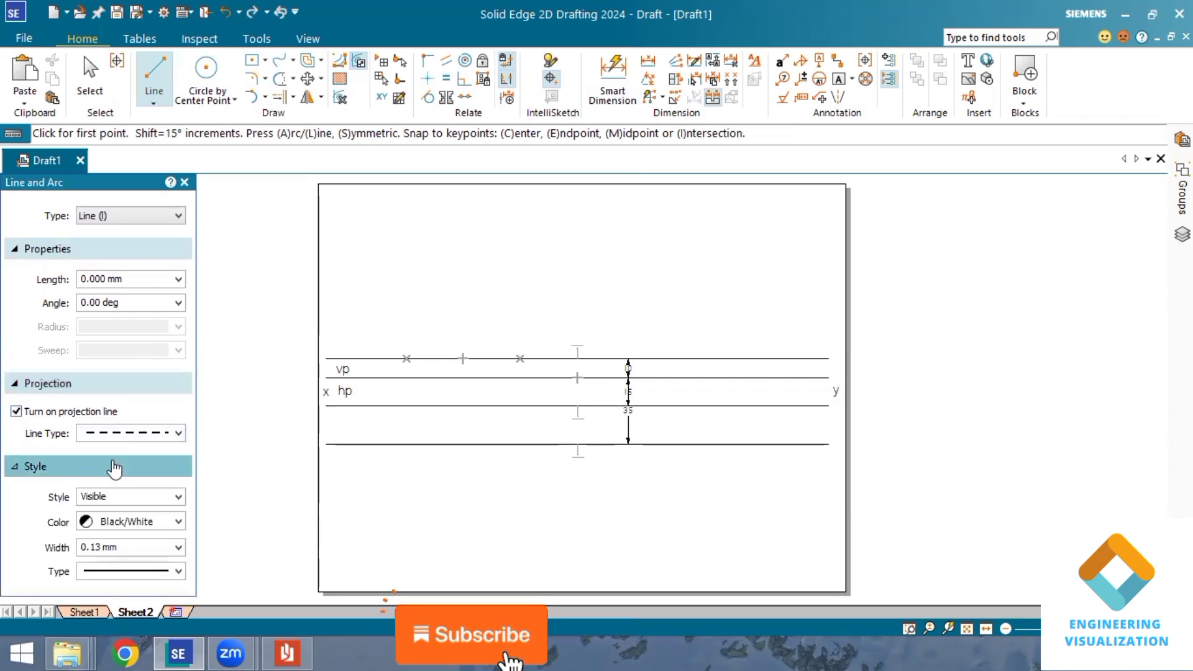
{"action": "left_click", "coordinate": [520, 358]}
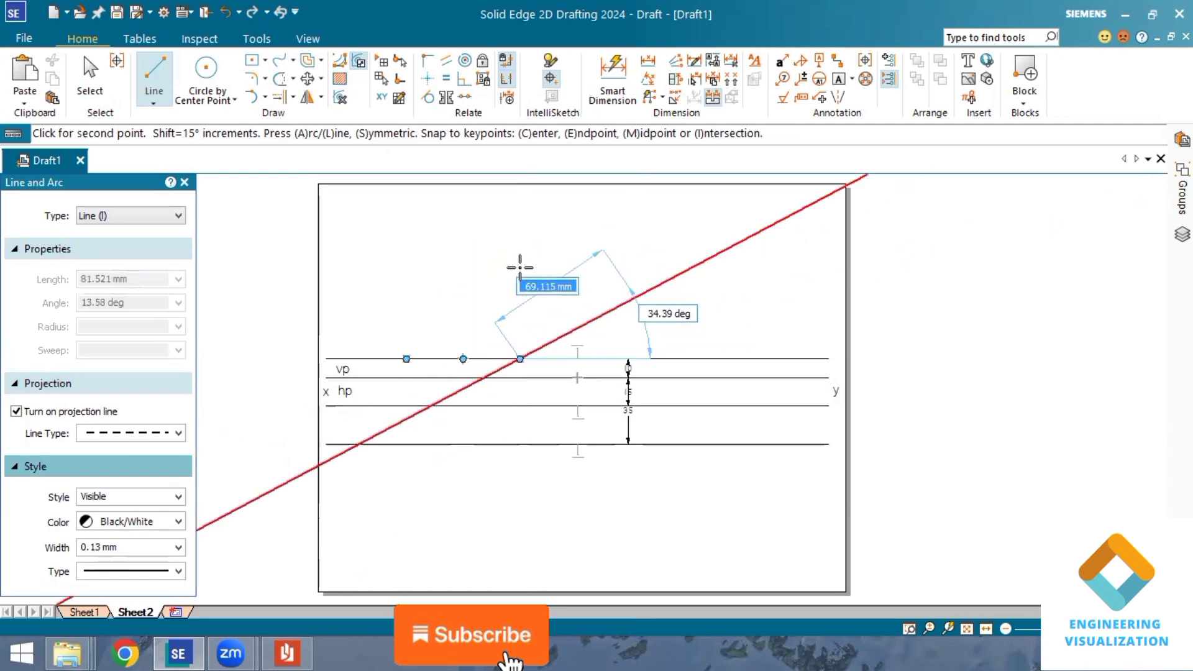
{"action": "right_click", "coordinate": [523, 276]}
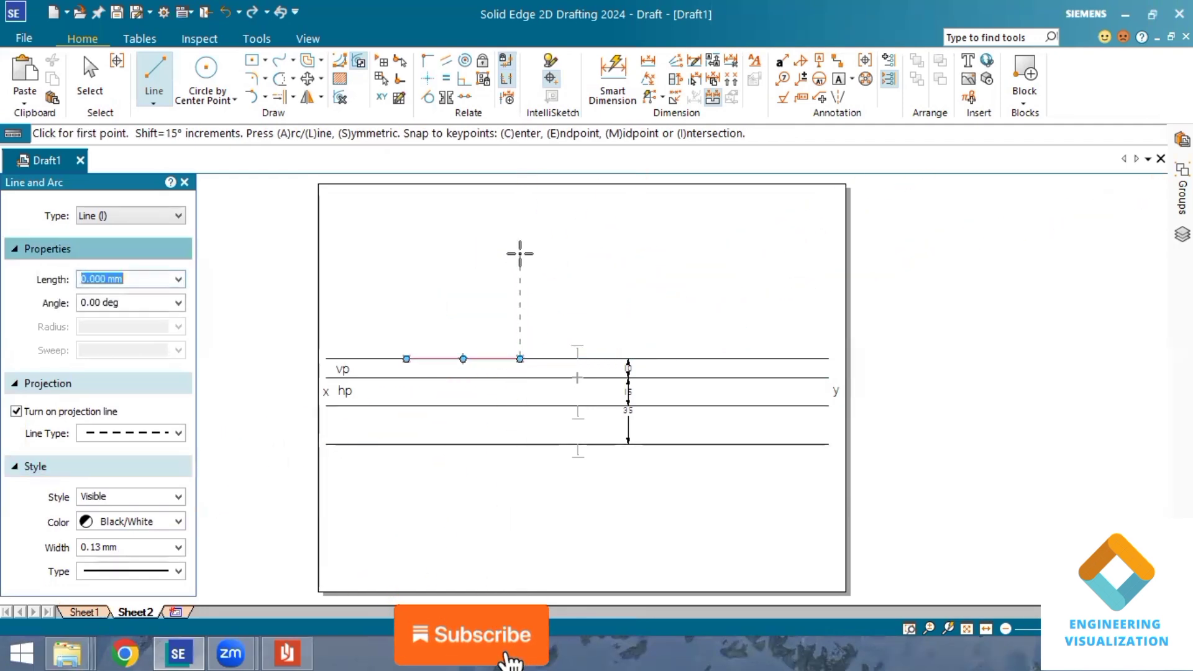
{"action": "left_click", "coordinate": [520, 254]}
{"action": "right_click", "coordinate": [525, 293]}
{"action": "left_click", "coordinate": [518, 239]}
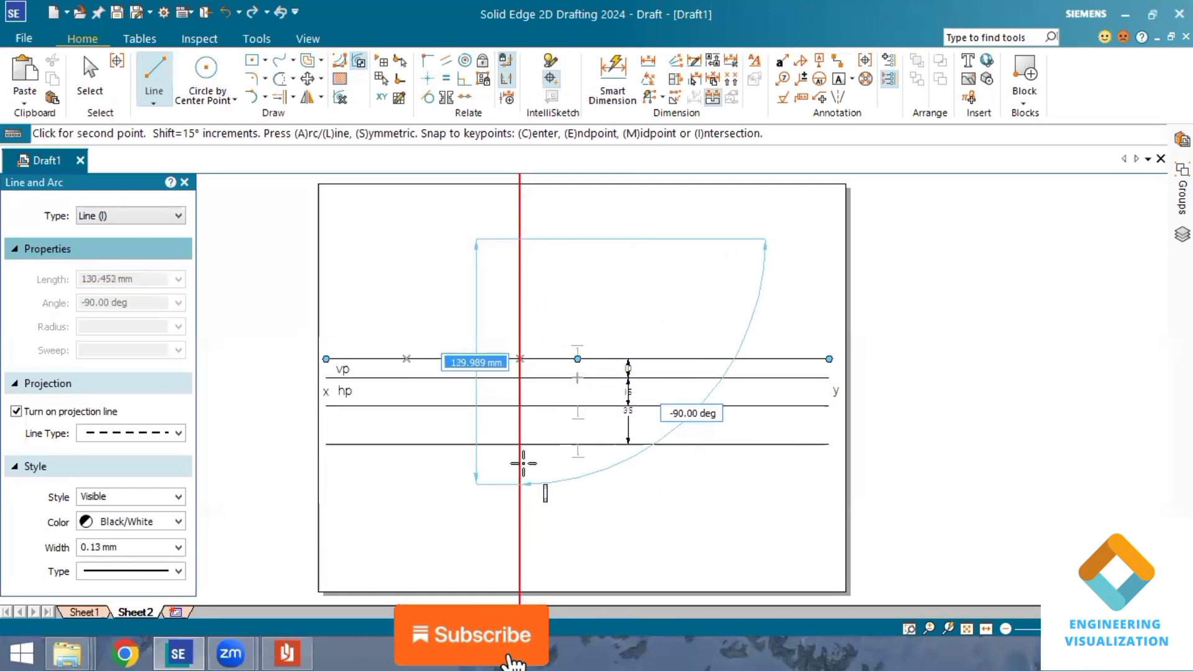
{"action": "right_click", "coordinate": [525, 437]}
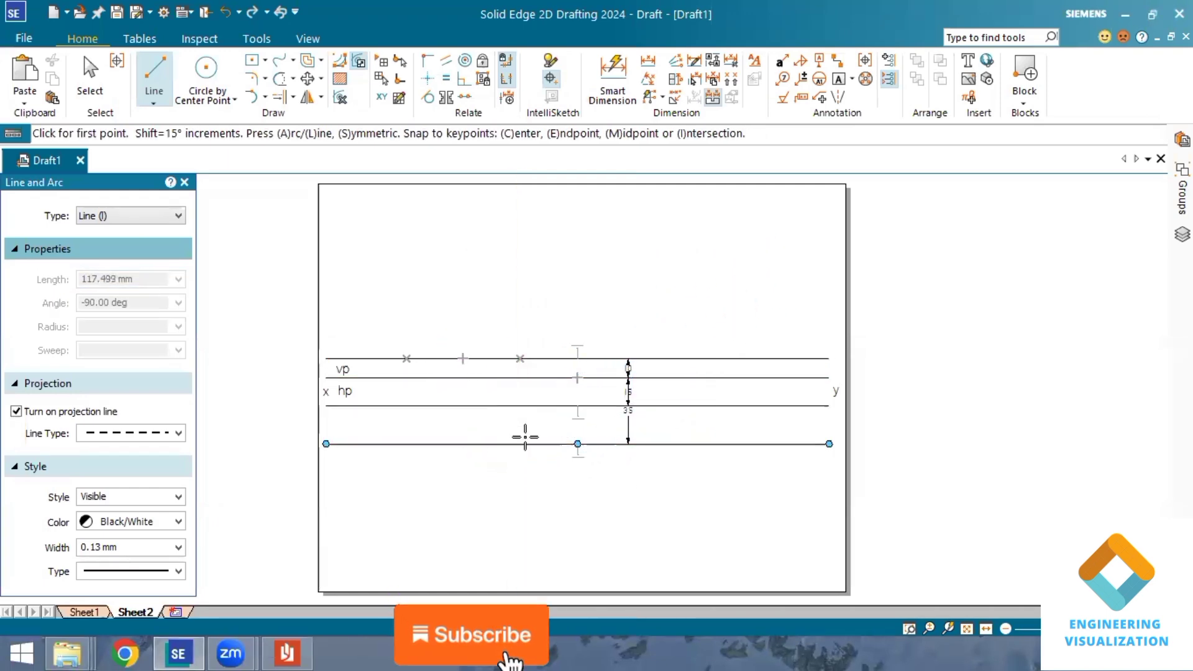
Draw a vertical projector line from end B of the 60 mm line down past the 35 mm offset line
{"action": "left_click", "coordinate": [521, 359]}
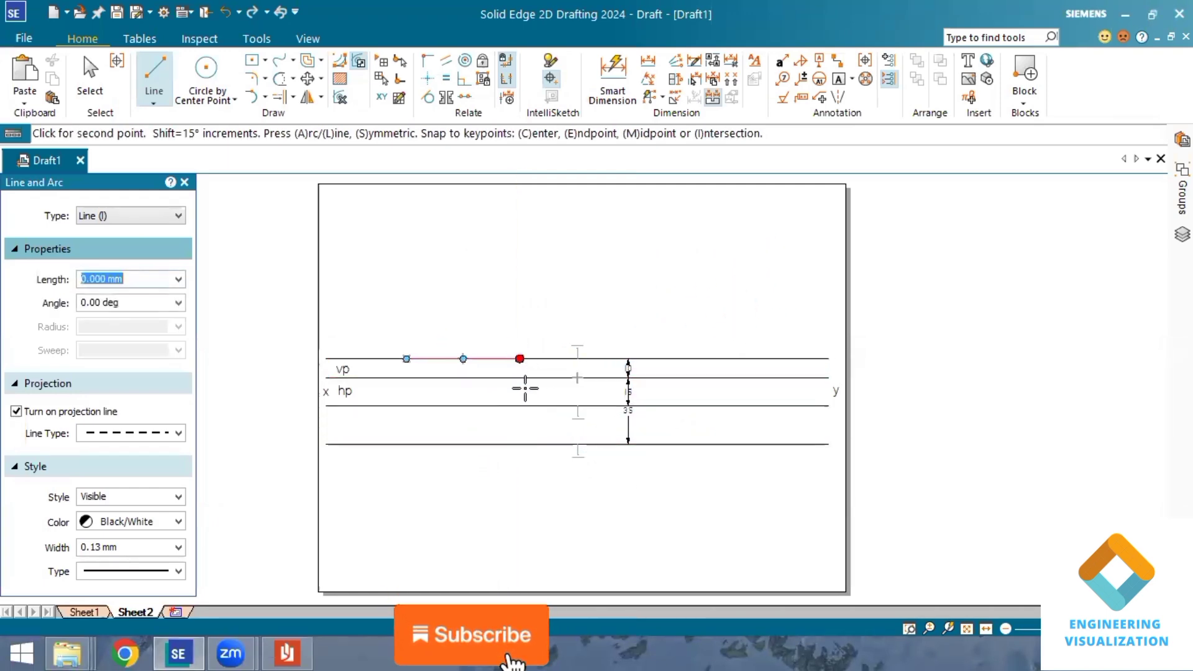
{"action": "left_click", "coordinate": [517, 514]}
{"action": "right_click", "coordinate": [625, 493]}
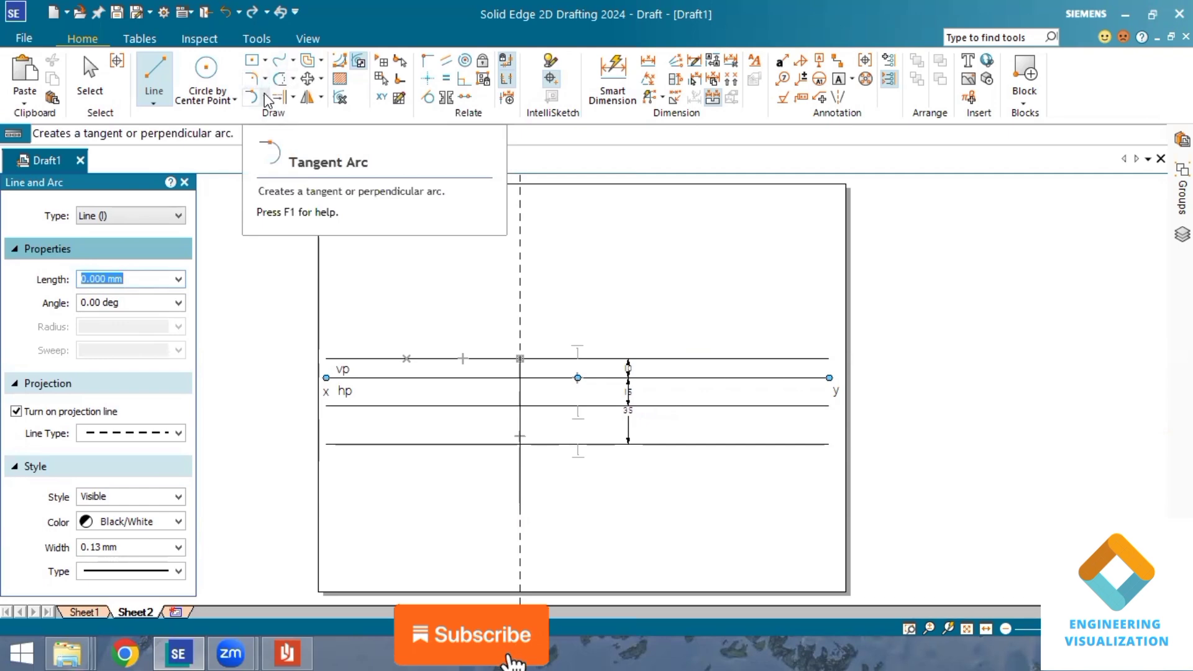
{"action": "left_click", "coordinate": [292, 60]}
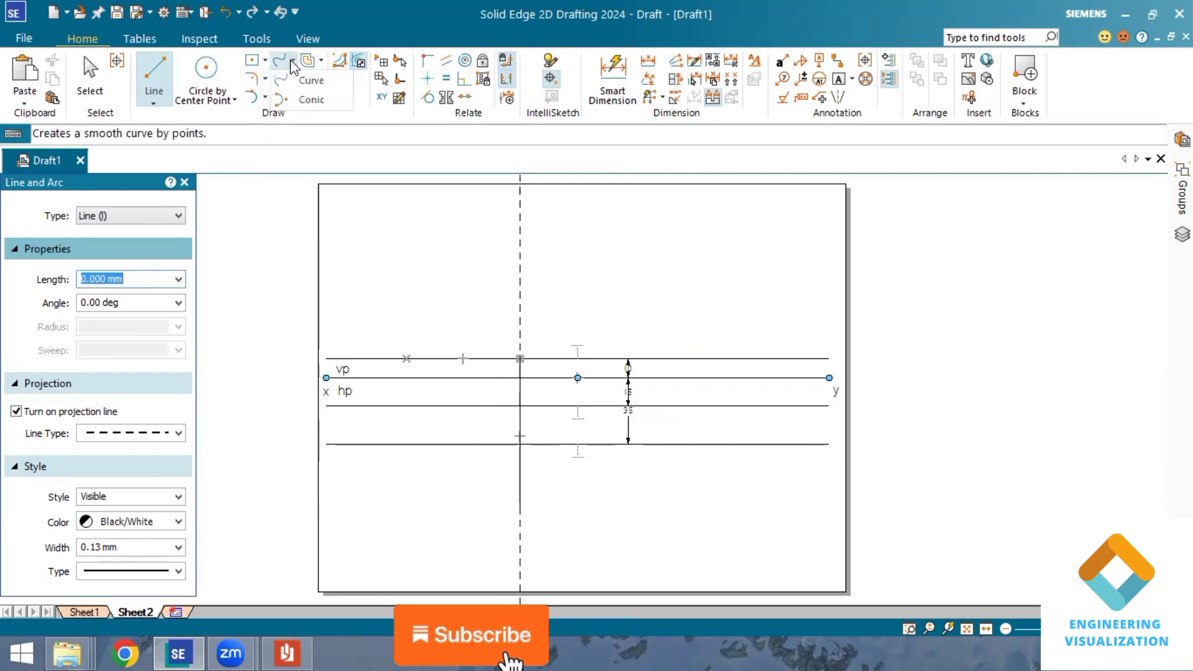
{"action": "left_click", "coordinate": [236, 101]}
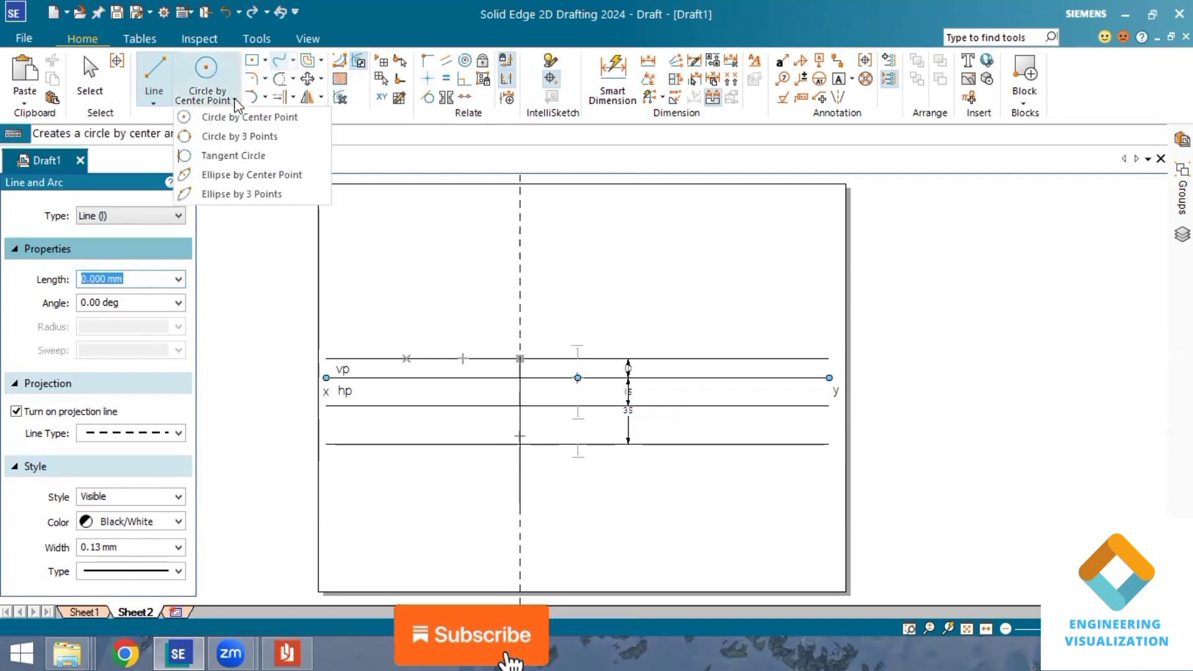
{"action": "right_click", "coordinate": [400, 164]}
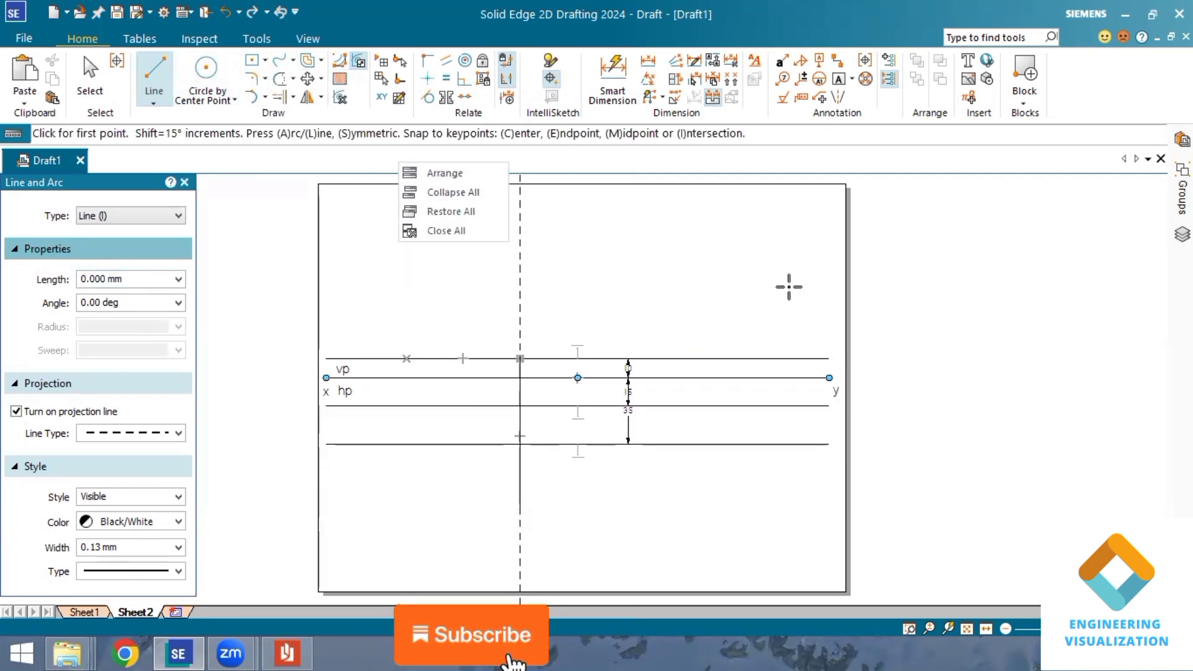
{"action": "left_click", "coordinate": [483, 359]}
{"action": "key", "text": "Escape"}
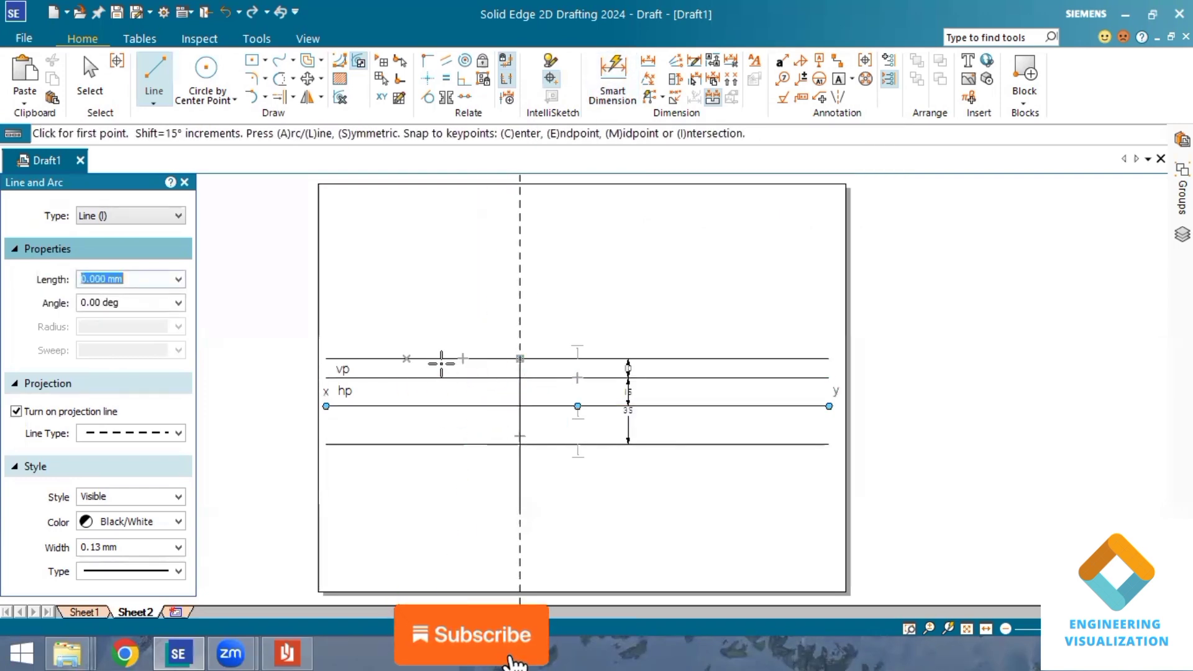
{"action": "left_click", "coordinate": [440, 359]}
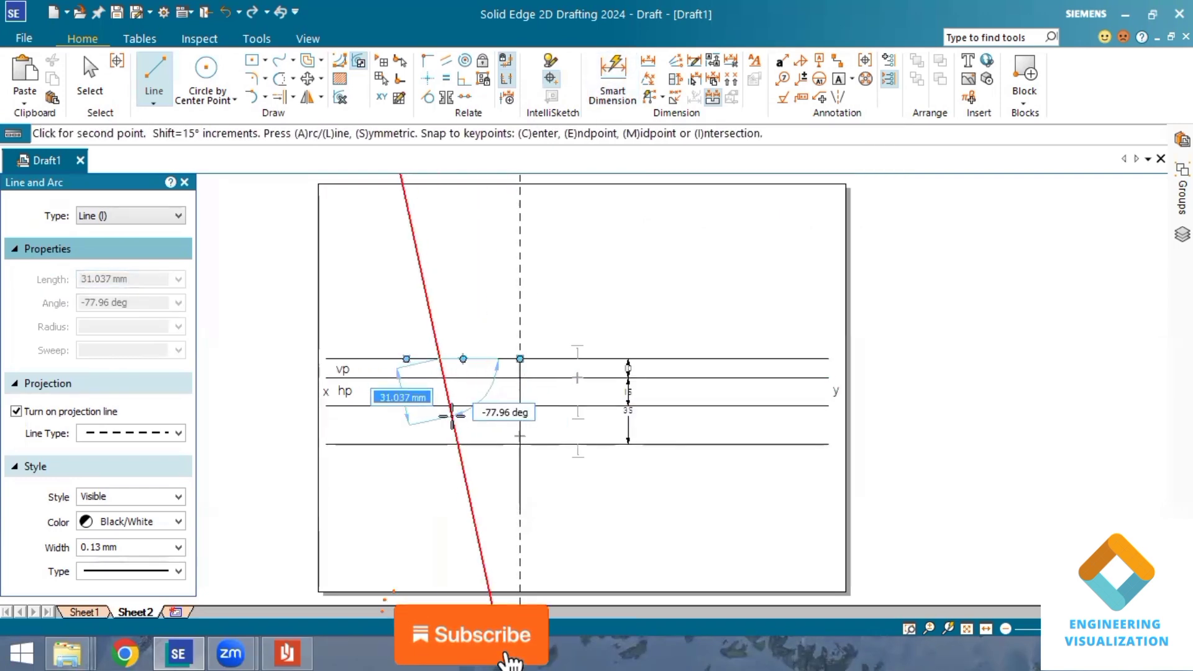
{"action": "key", "text": "Escape"}
{"action": "key", "text": "Escape"}
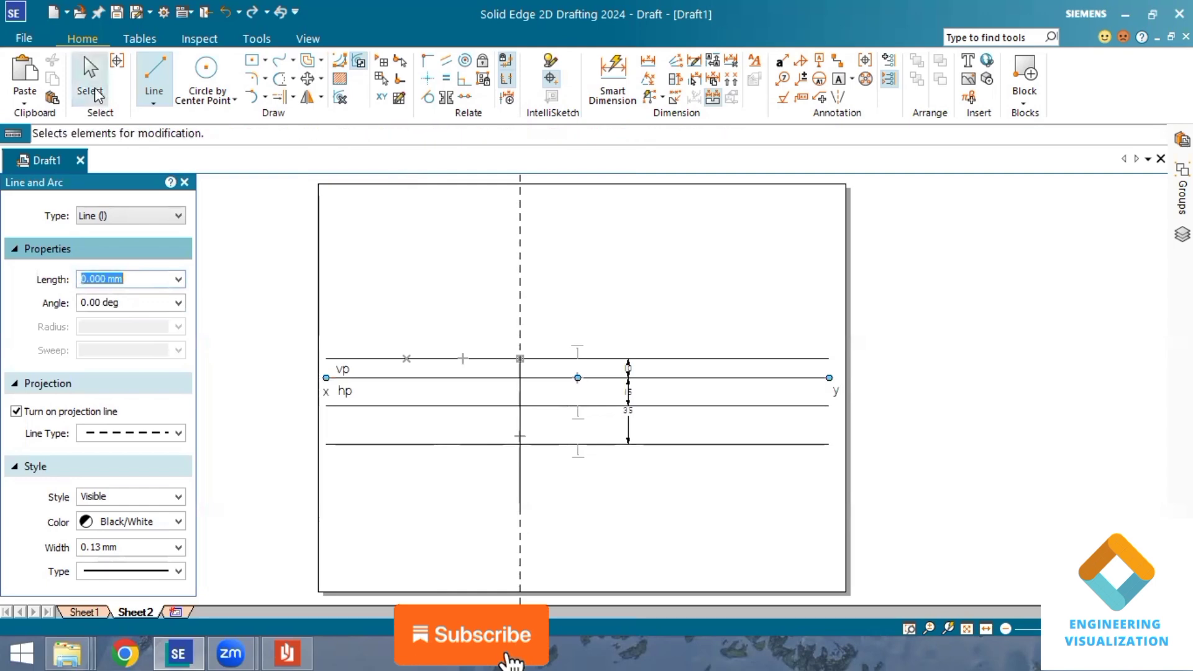
Dimension the length of the horizontal line between the end projectors, placing the dimension below XY
{"action": "left_click", "coordinate": [613, 78]}
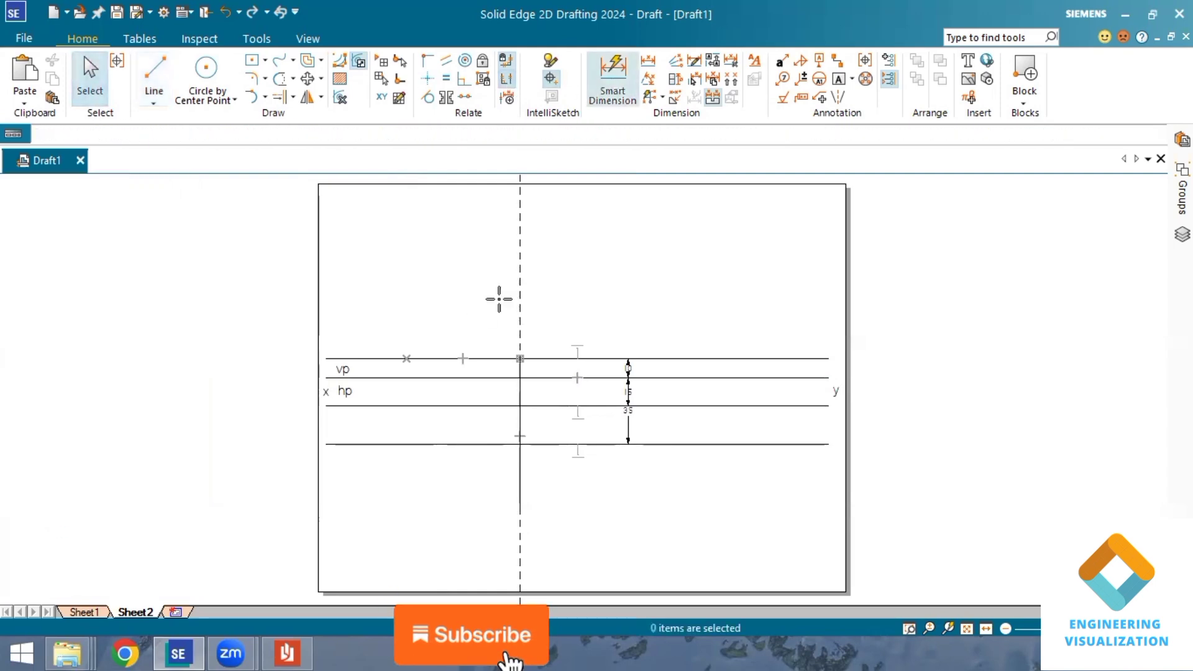
{"action": "left_click", "coordinate": [476, 359]}
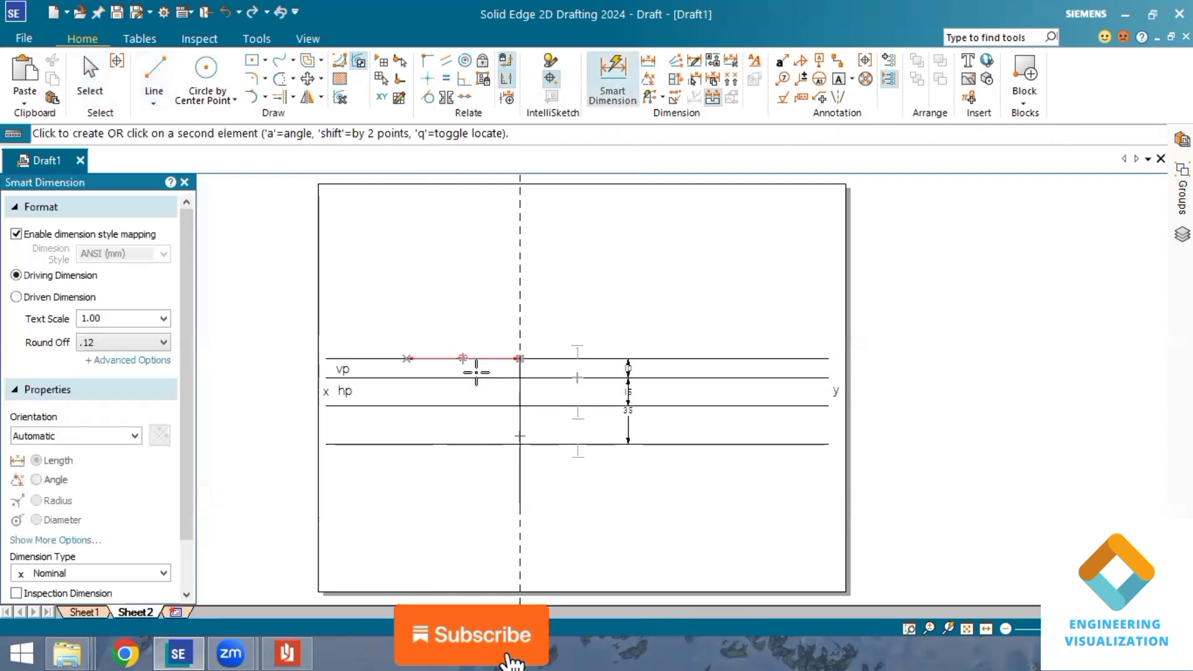
{"action": "left_click", "coordinate": [474, 421]}
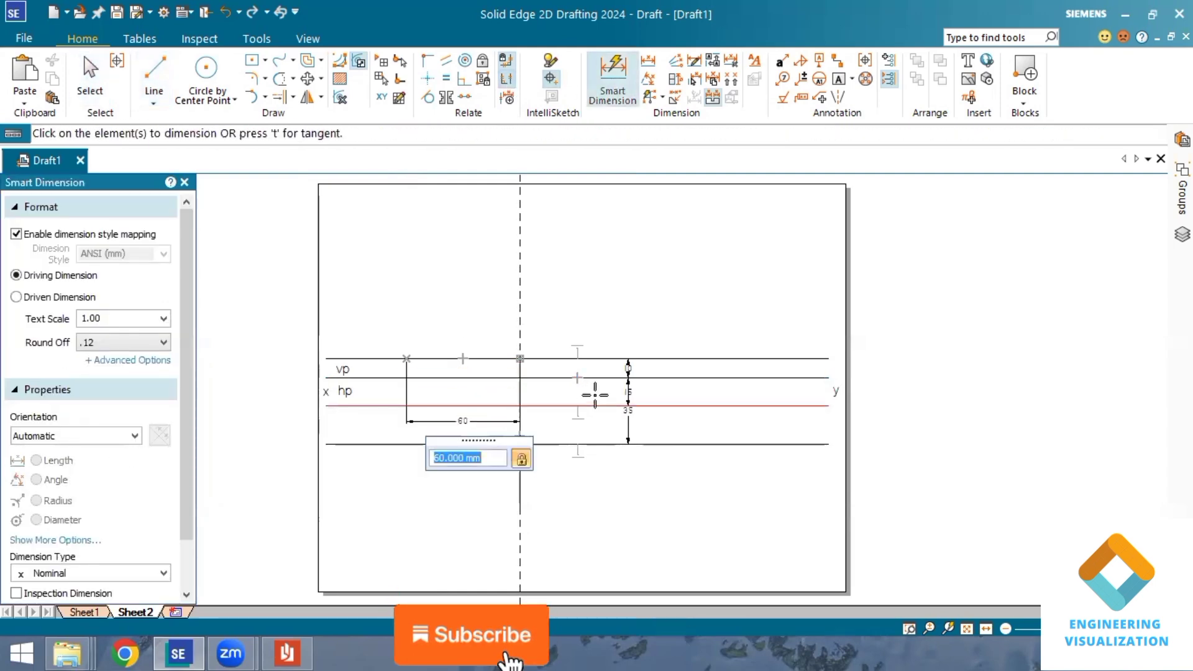
Draw a 70 mm inclined line from end A of the 60 mm line to the dashed projector, and label its ends a' and b'
{"action": "left_click", "coordinate": [154, 69]}
{"action": "left_click", "coordinate": [406, 359]}
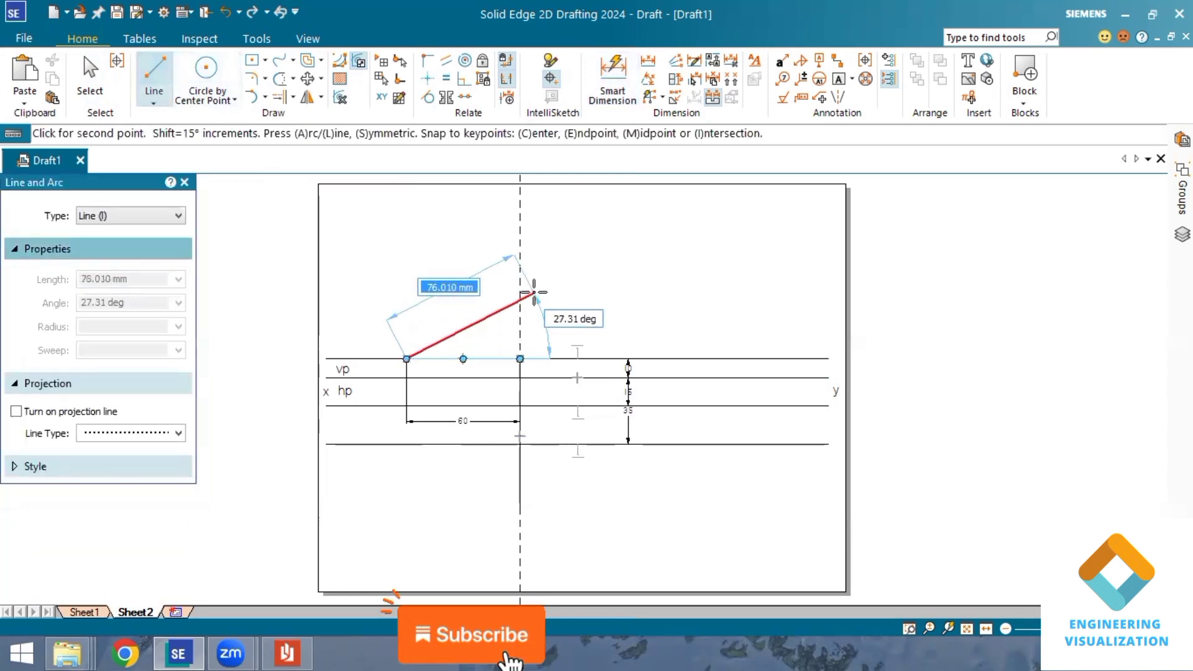
{"action": "type", "text": "70"}
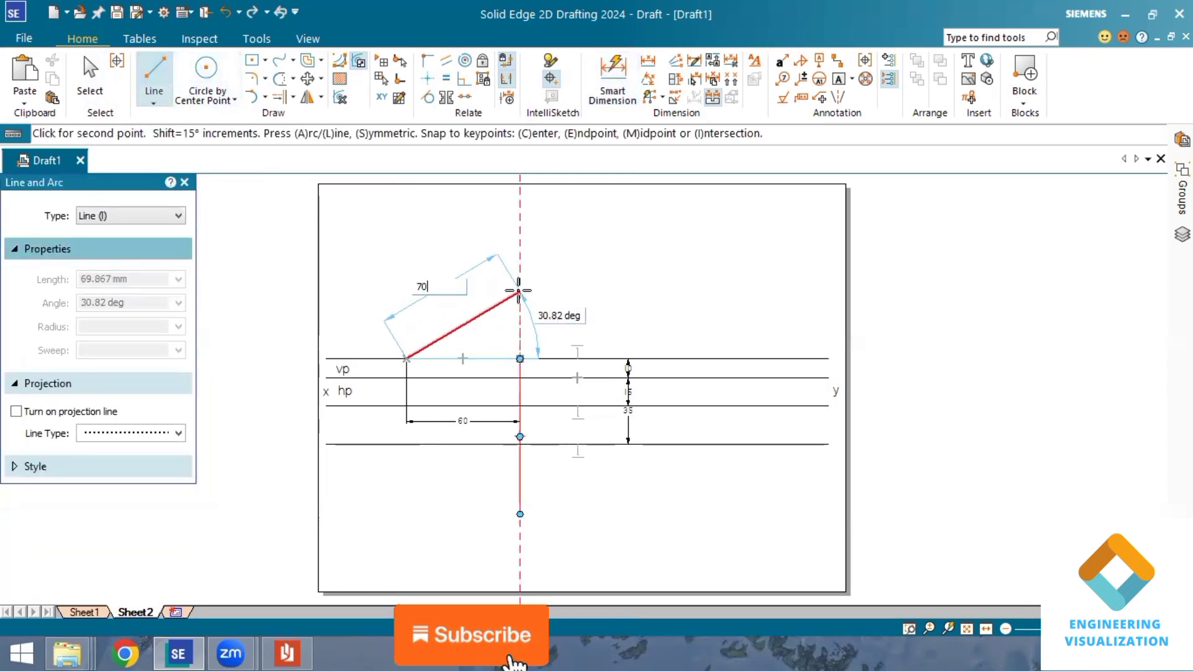
{"action": "key", "text": "Tab"}
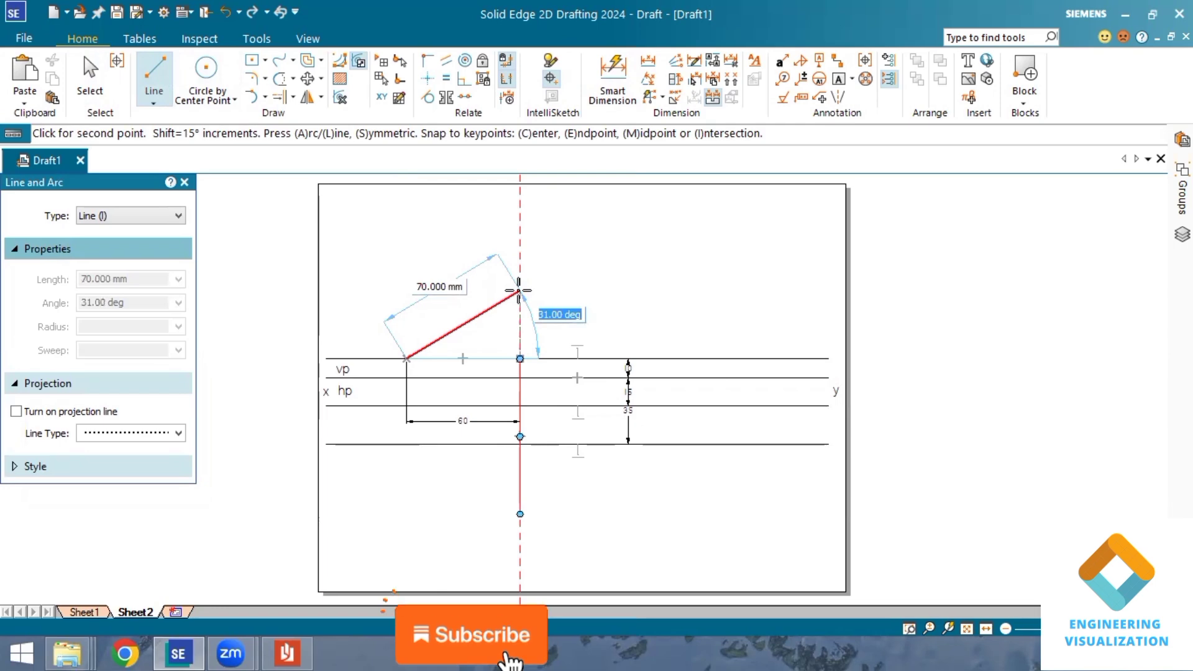
{"action": "left_click", "coordinate": [518, 290]}
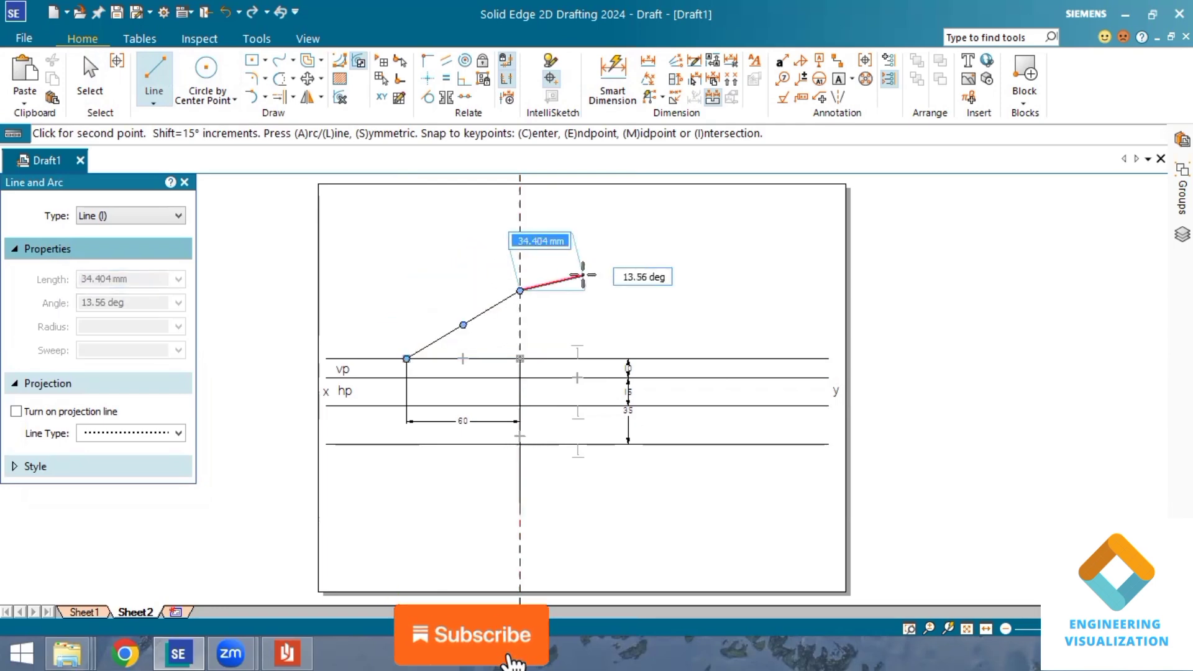
{"action": "right_click", "coordinate": [581, 274]}
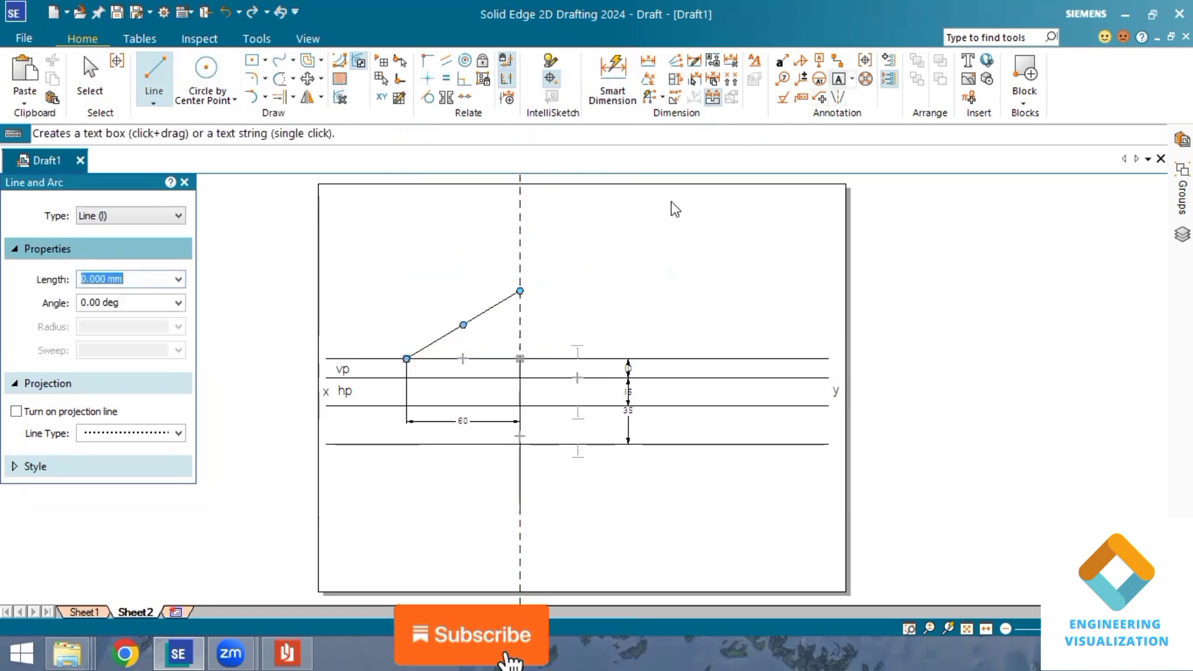
{"action": "type", "text": "d"}
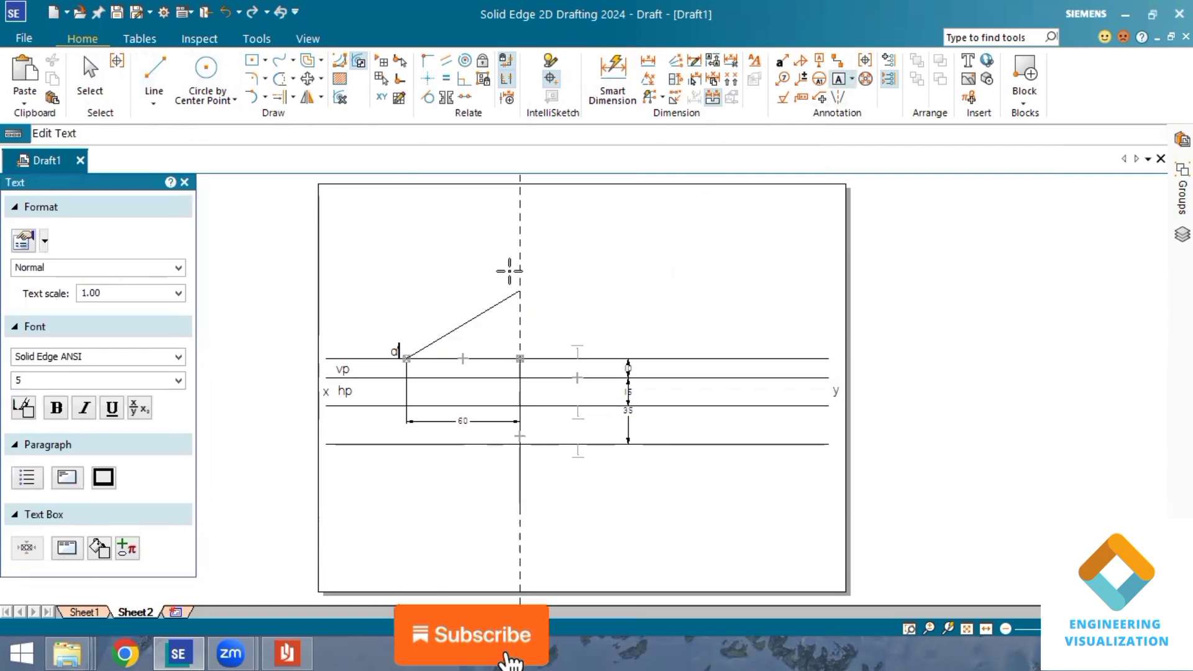
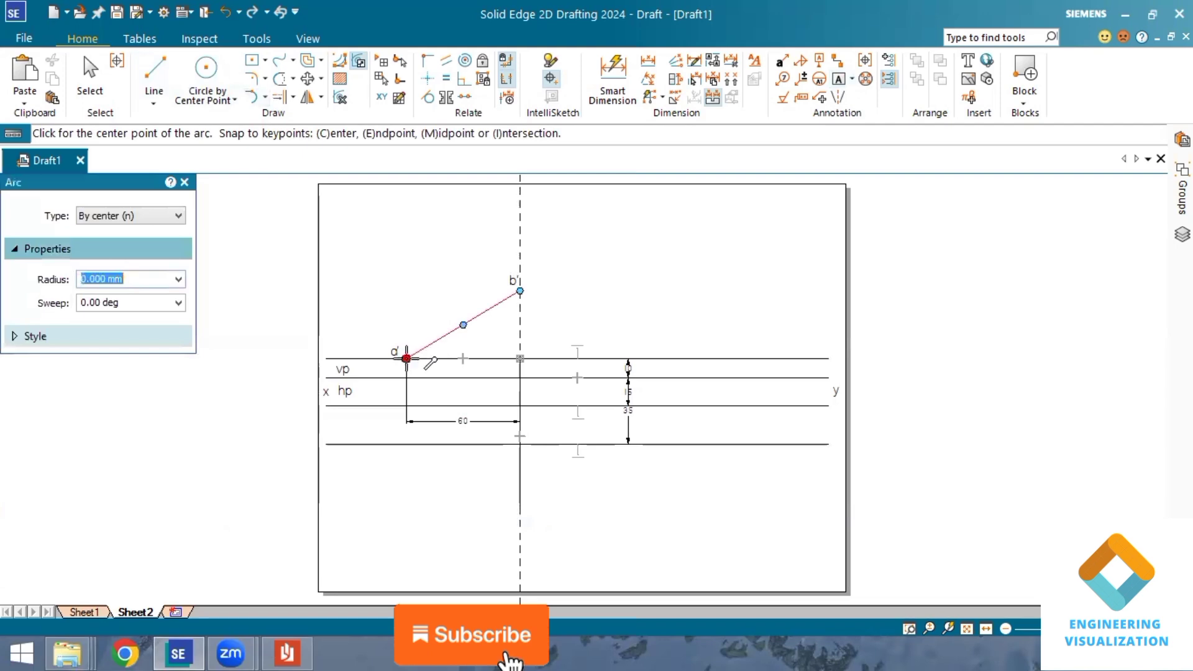
Draw a centre-point arc about a' from b' down to the horizontal line through a'
{"action": "left_click", "coordinate": [407, 358]}
{"action": "left_click", "coordinate": [521, 291]}
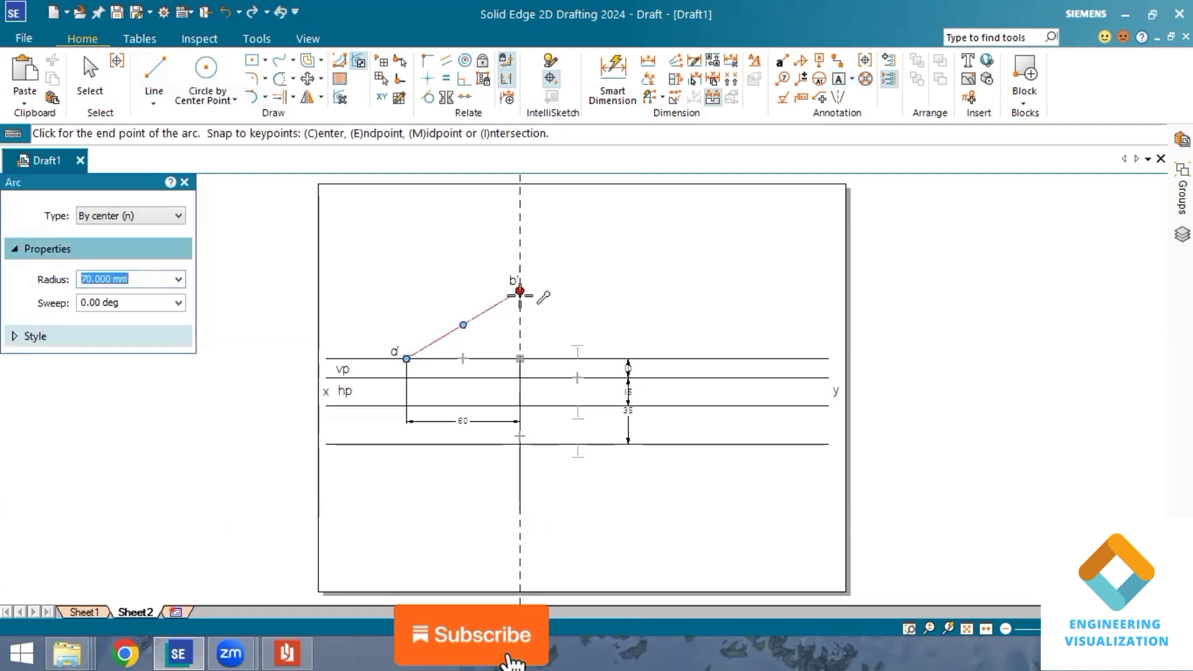
{"action": "left_click", "coordinate": [558, 348]}
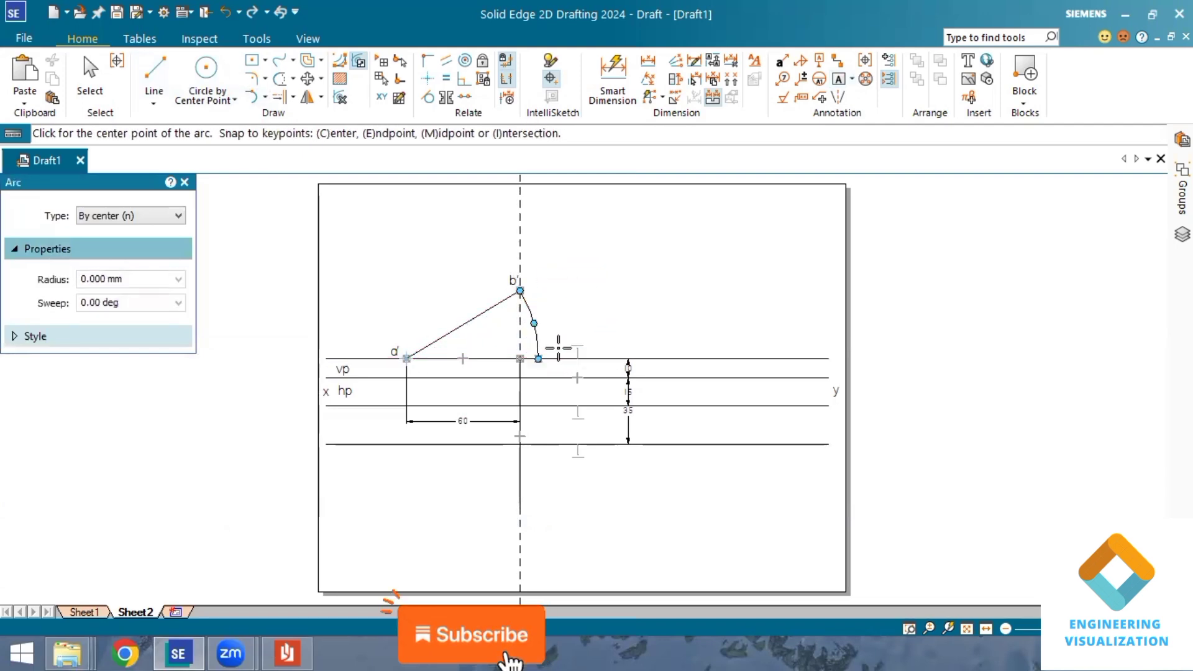
Set a solid projection line type and draw a vertical line about 92 mm long from the arc's lower end past the 35 mm offset line
{"action": "left_click", "coordinate": [157, 77]}
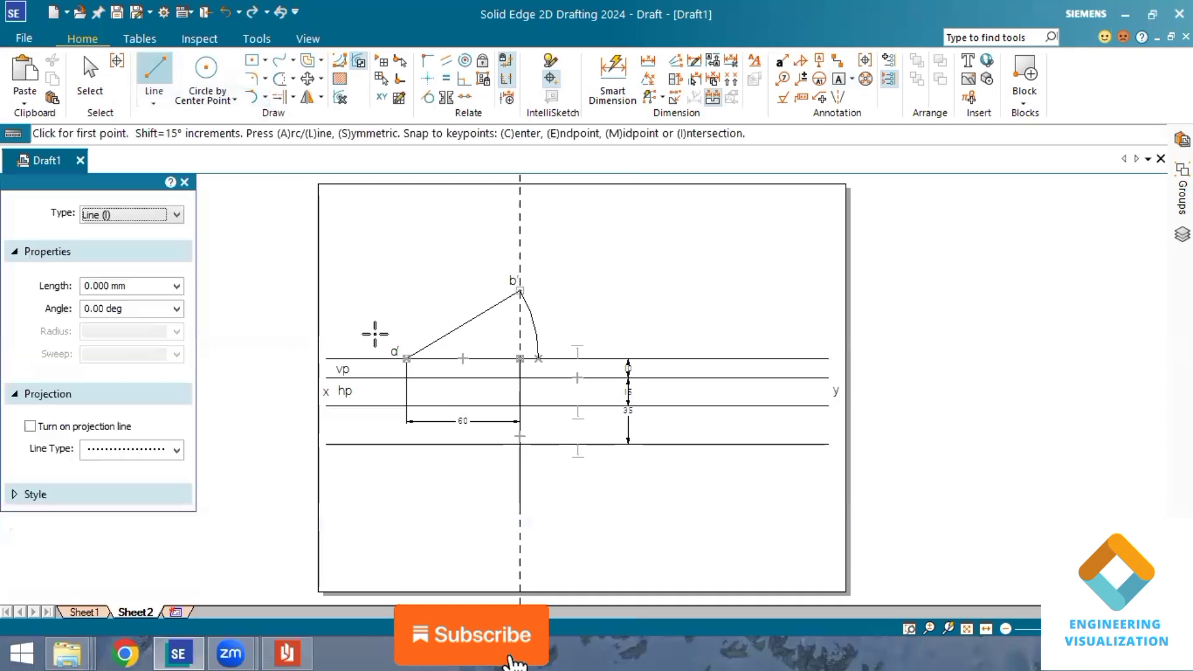
{"action": "left_click", "coordinate": [178, 433]}
{"action": "left_click", "coordinate": [124, 447]}
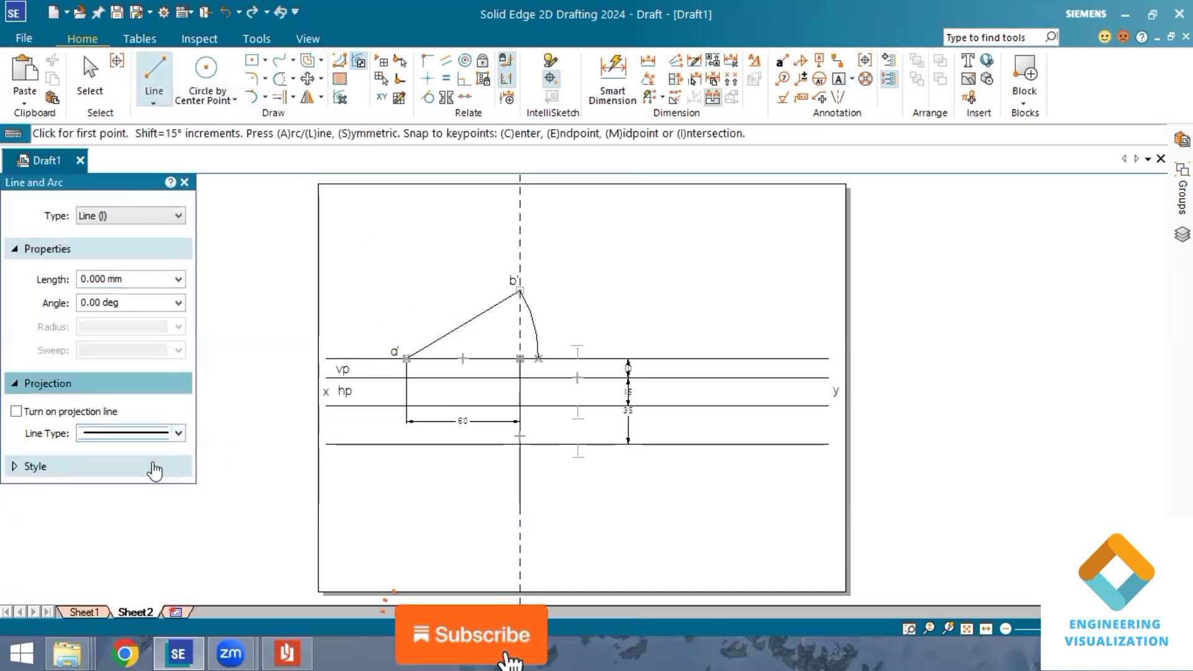
{"action": "left_click", "coordinate": [149, 468]}
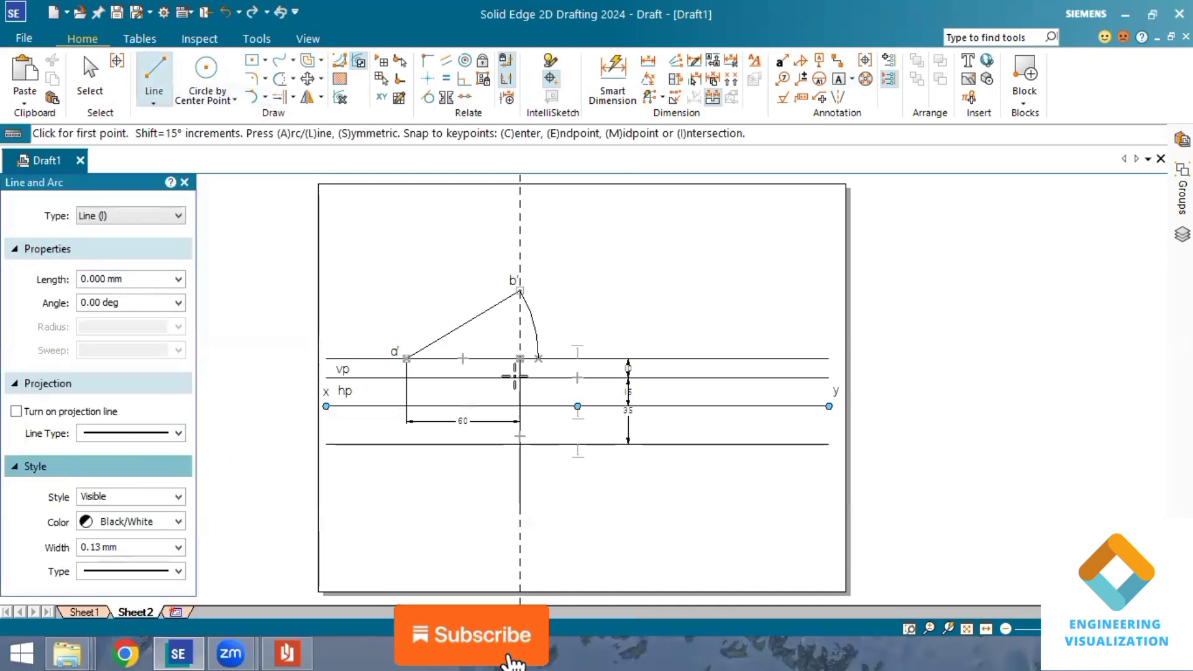
{"action": "left_click", "coordinate": [539, 359]}
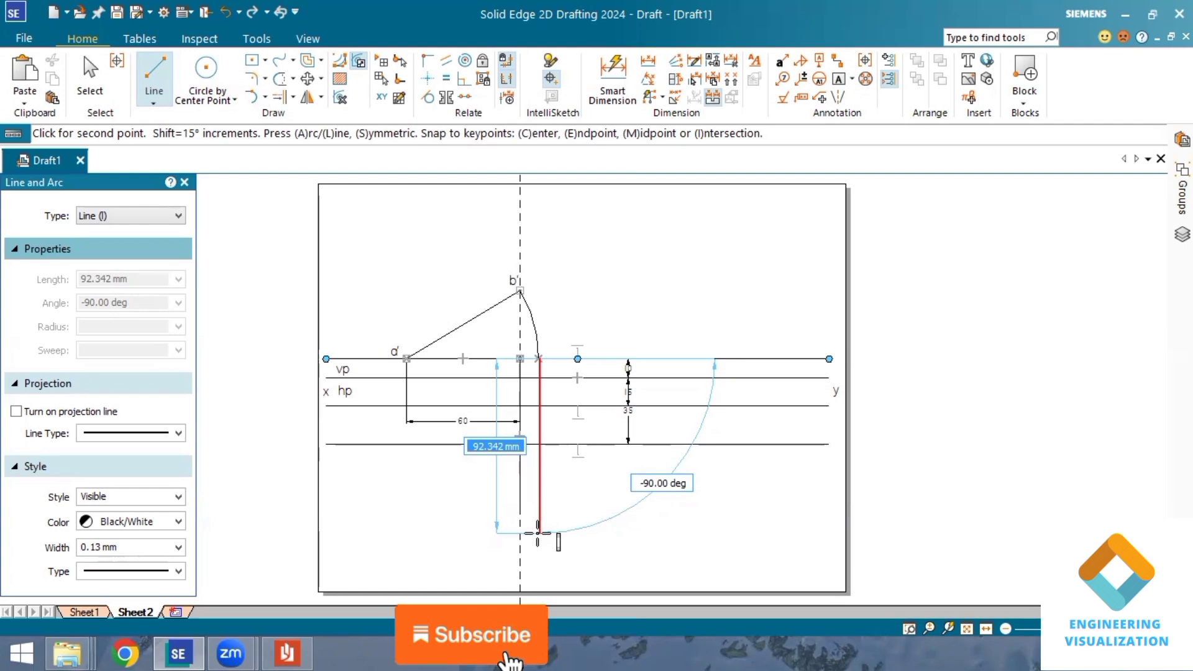
{"action": "left_click", "coordinate": [538, 533]}
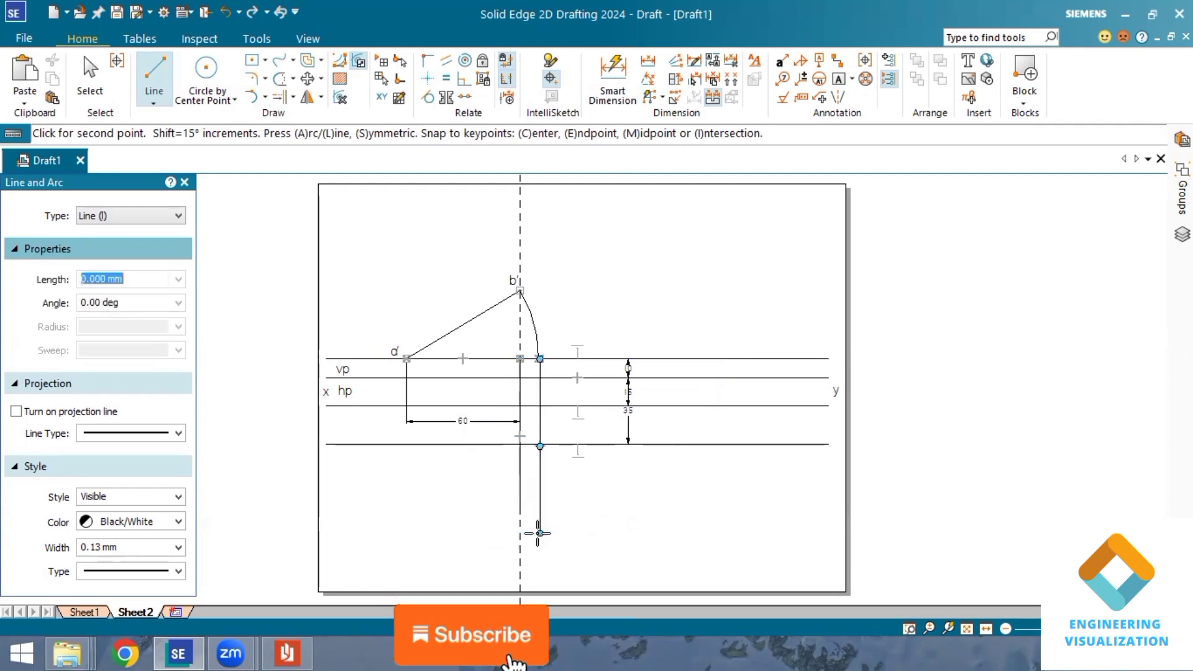
Dimension the length of line a'b' and trim the arc's vertical projector below the 35 mm offset line
{"action": "left_click", "coordinate": [611, 81]}
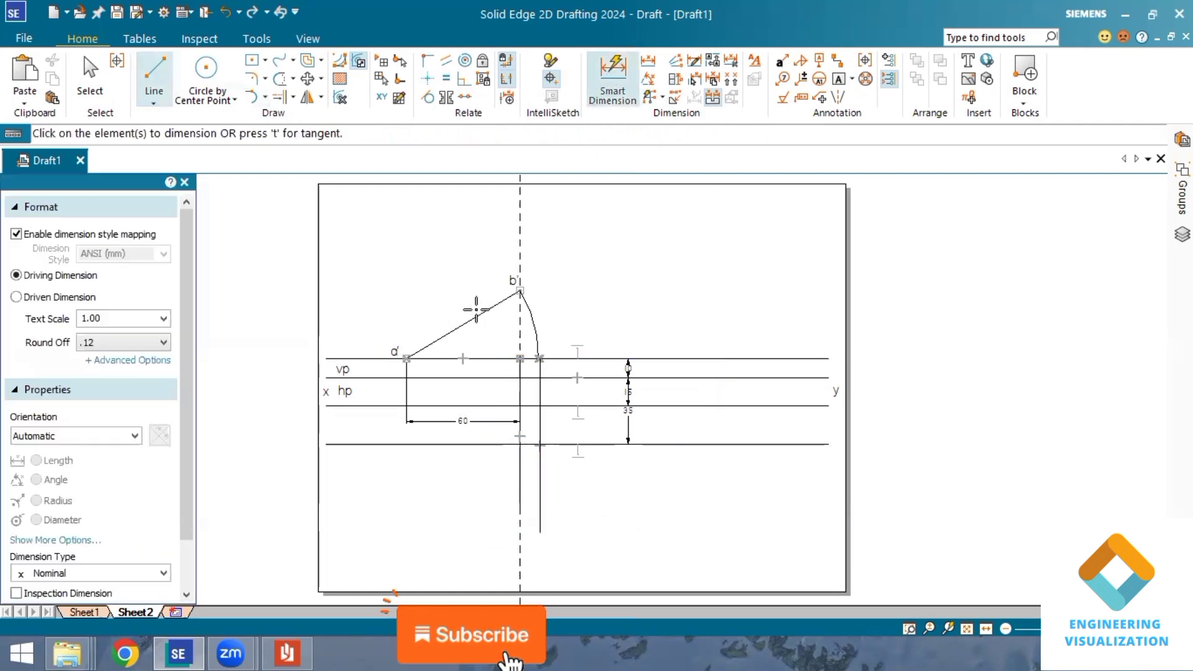
{"action": "left_click", "coordinate": [471, 317]}
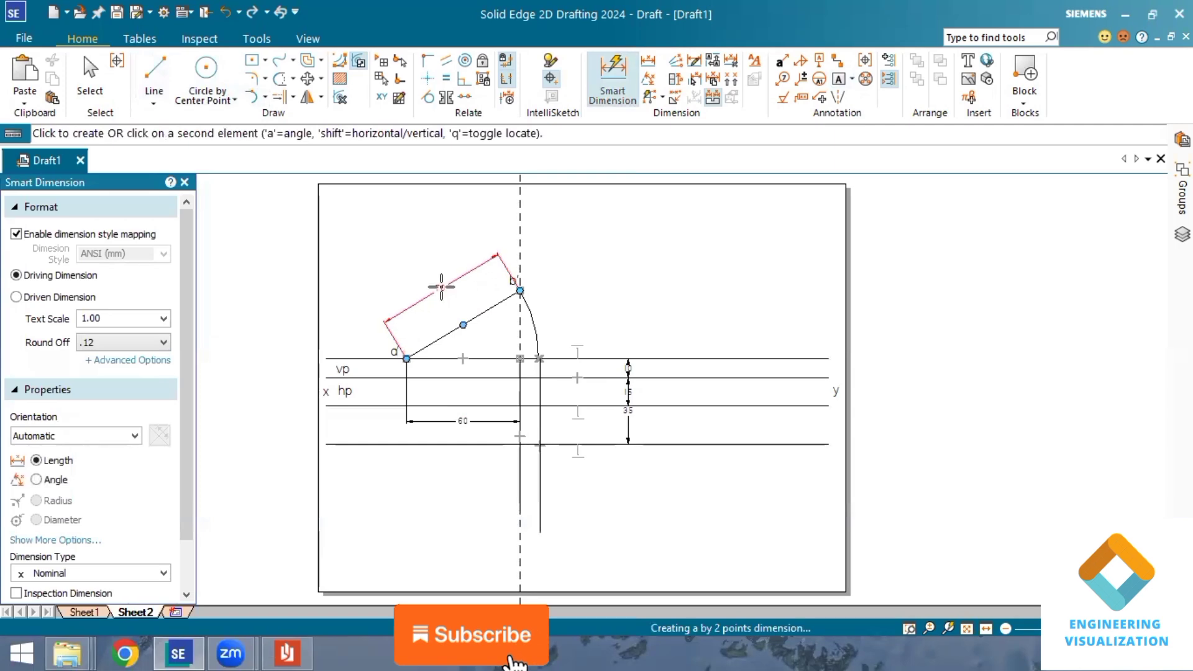
{"action": "left_click", "coordinate": [442, 286]}
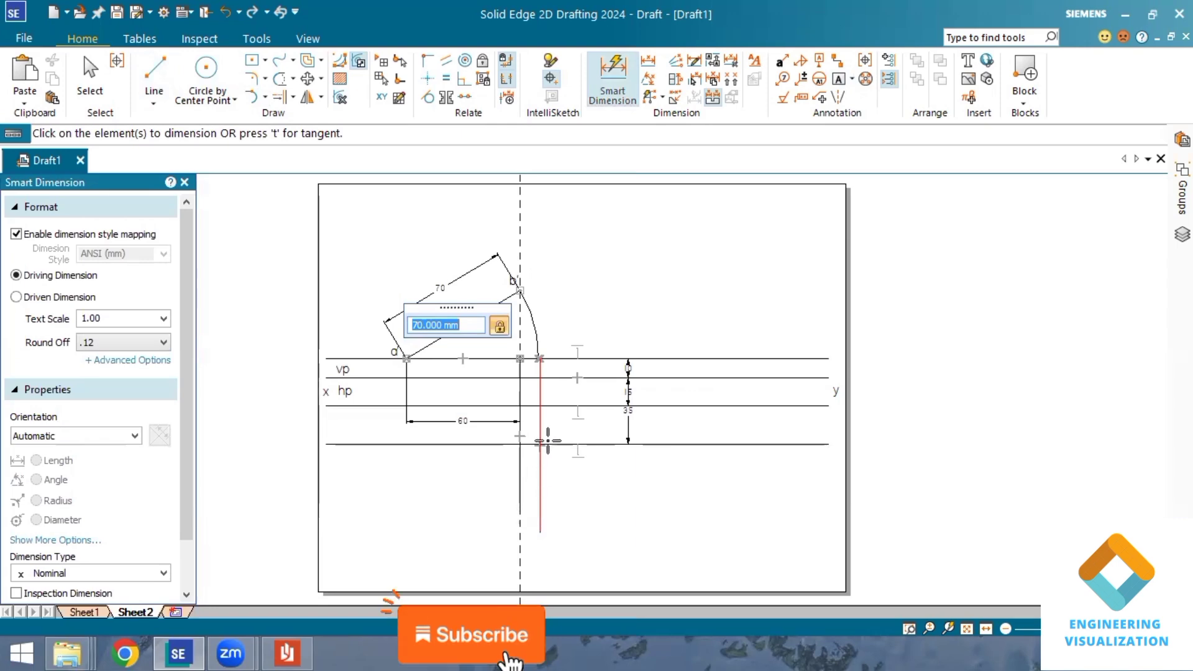
{"action": "left_click", "coordinate": [285, 83]}
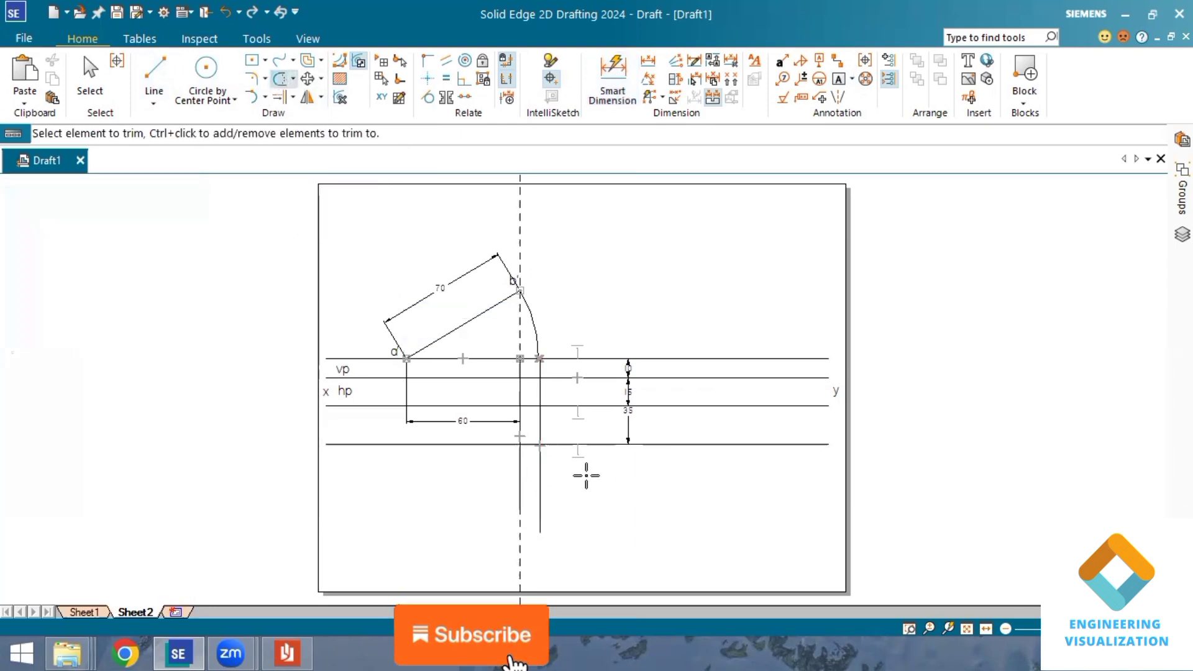
{"action": "left_click_drag", "start_coordinate": [533, 474], "coordinate": [578, 490]}
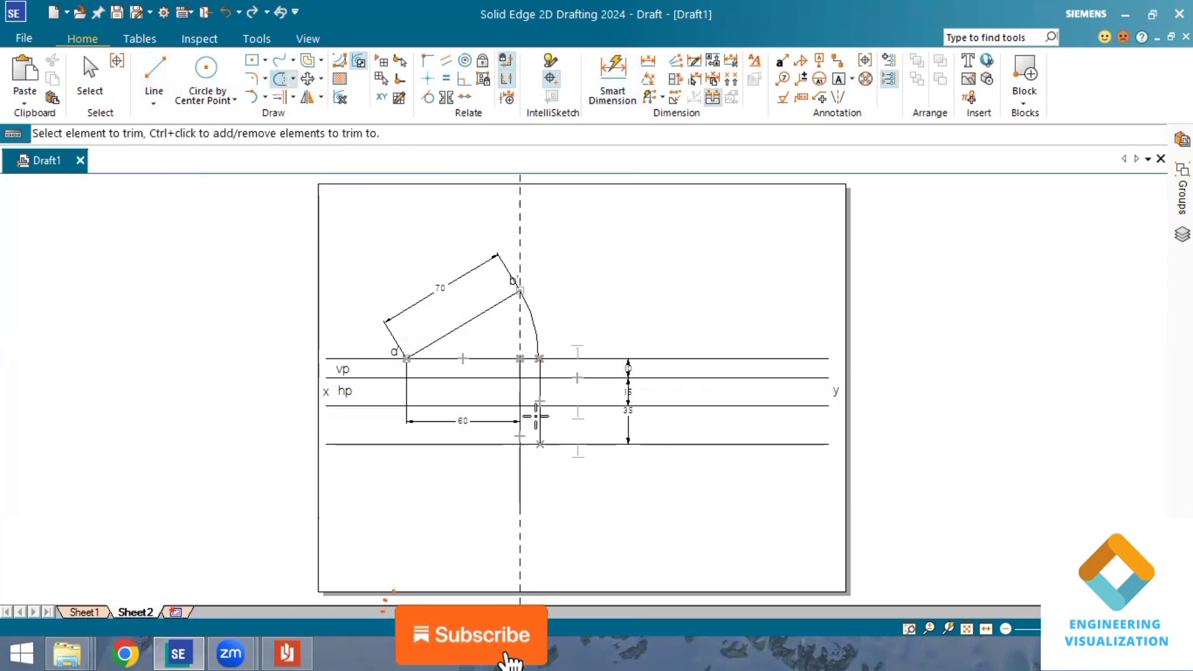
Draw a vertical projector from a' down to the 15 mm offset line below XY
{"action": "left_click", "coordinate": [155, 73]}
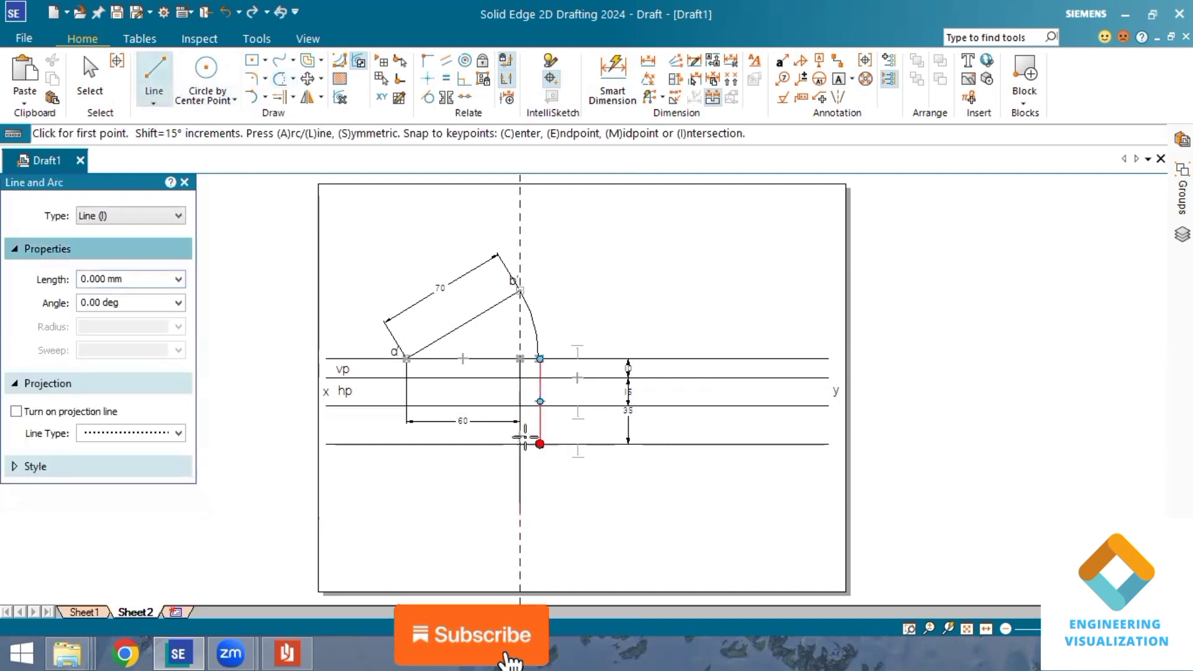
{"action": "left_click", "coordinate": [541, 444]}
{"action": "right_click", "coordinate": [468, 423]}
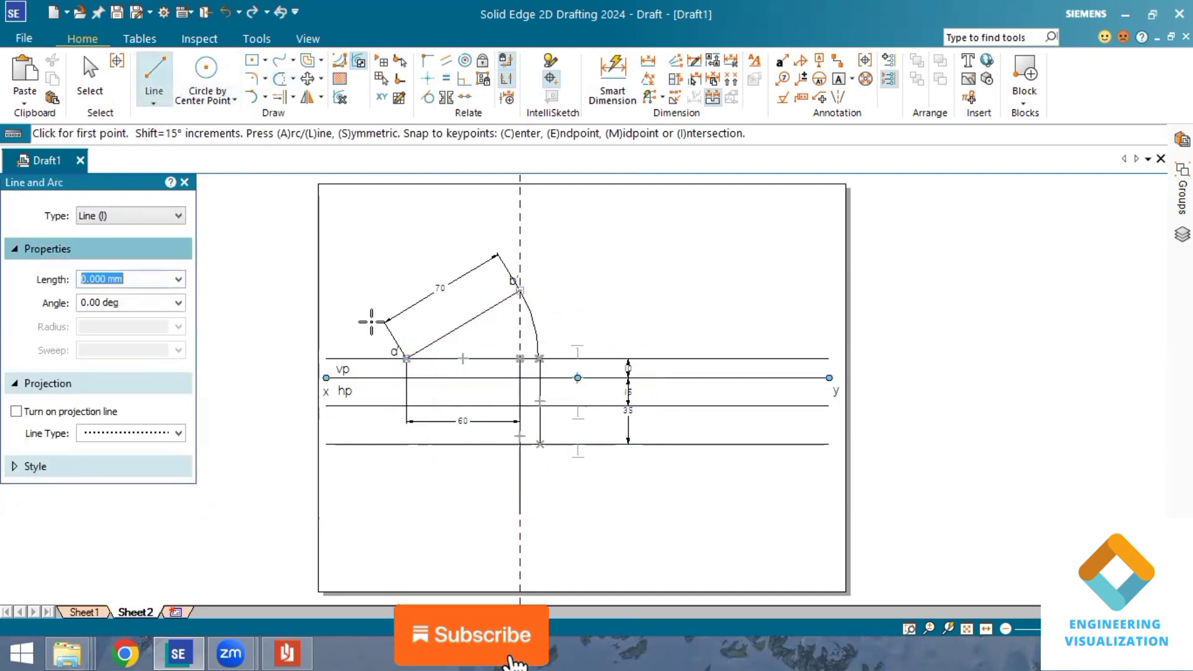
{"action": "left_click", "coordinate": [407, 359]}
{"action": "left_click", "coordinate": [407, 406]}
{"action": "right_click", "coordinate": [407, 406]}
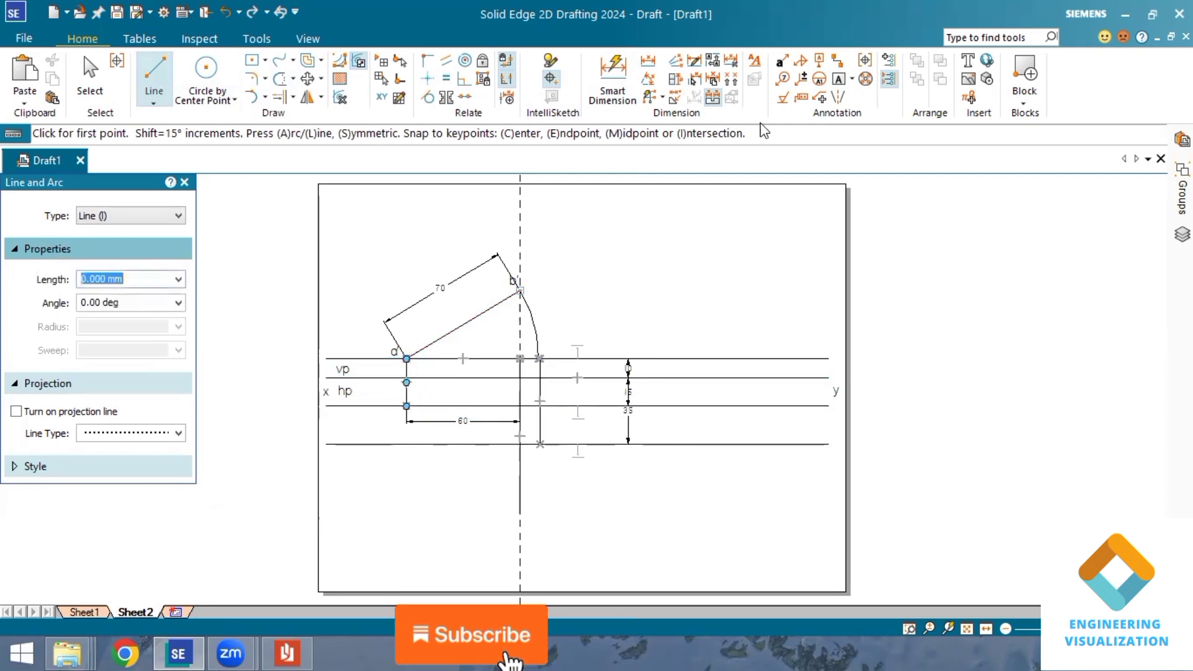
Add the text label a beside the lower end of the projector from a'
{"action": "left_click", "coordinate": [837, 83]}
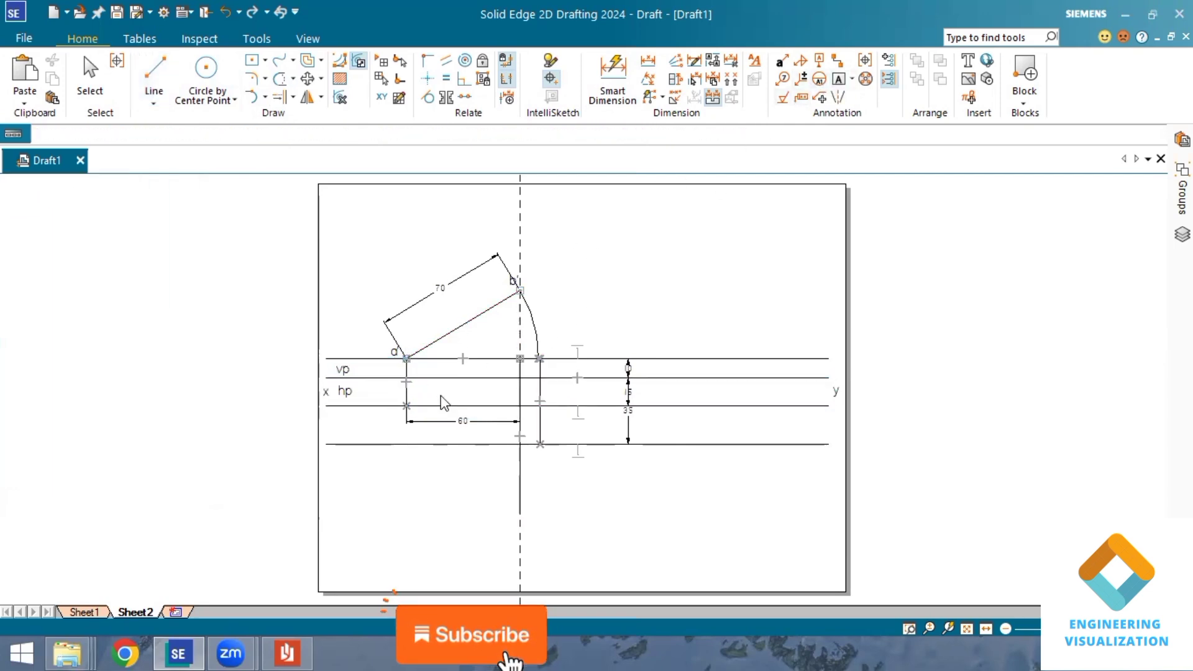
{"action": "left_click", "coordinate": [389, 411]}
{"action": "type", "text": "q"}
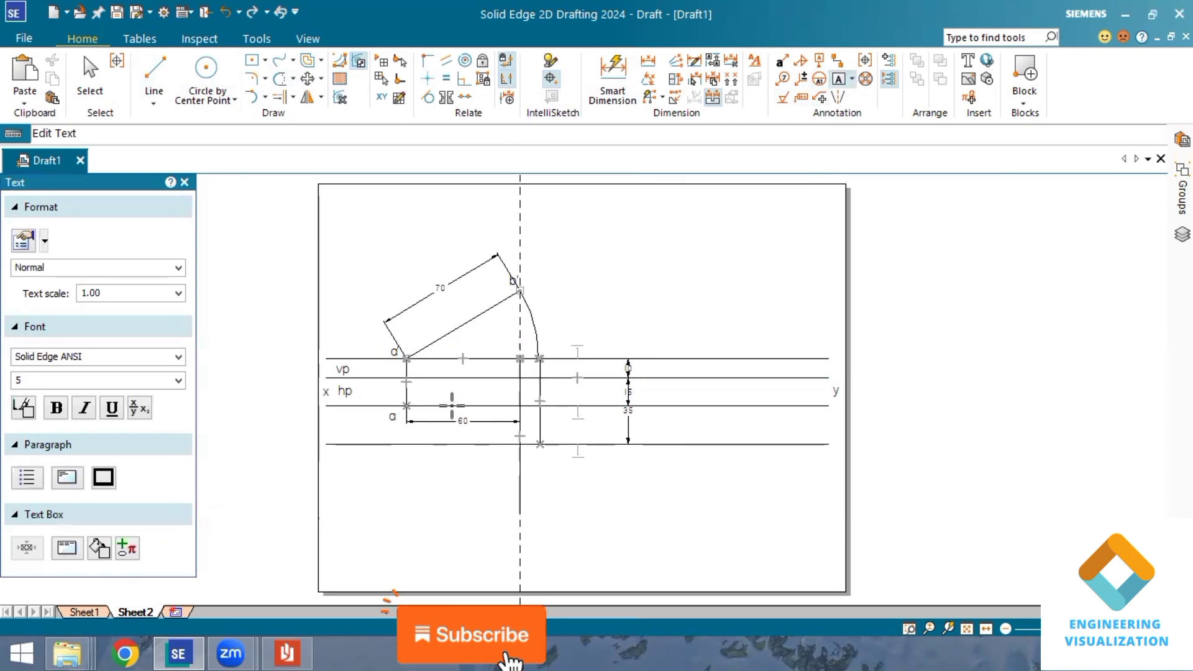
Draw a 0.50 mm wide line from a to the lower end of the arc's projector on the 35 mm offset line
{"action": "left_click", "coordinate": [155, 72]}
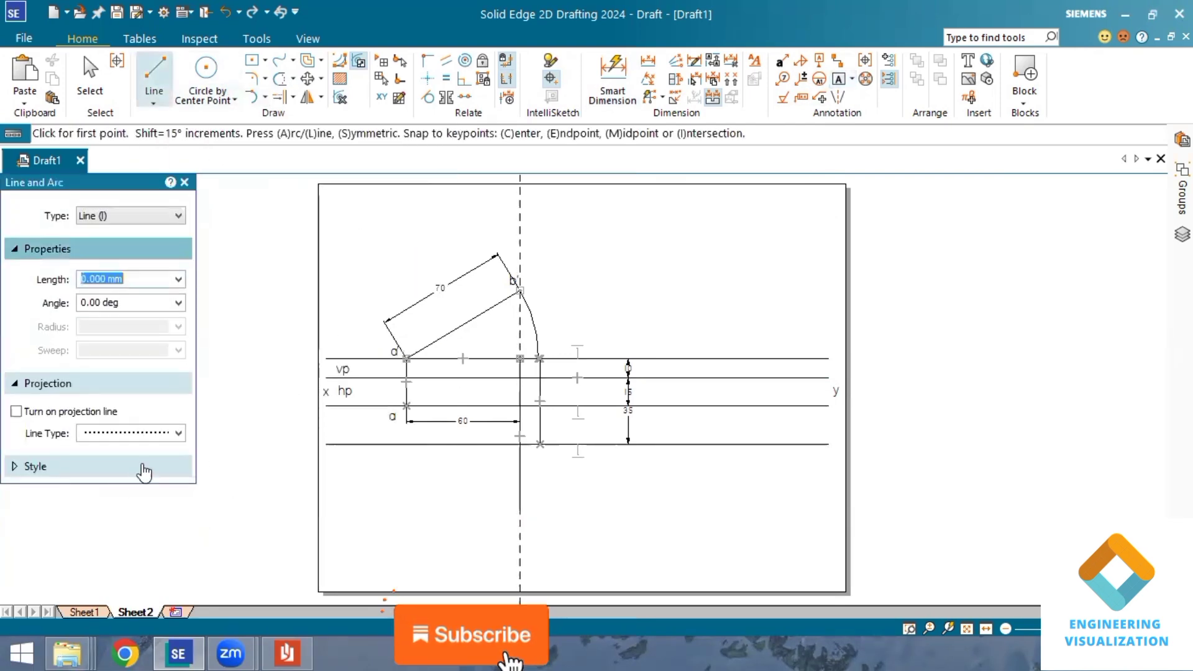
{"action": "left_click", "coordinate": [143, 475]}
{"action": "left_click", "coordinate": [177, 547]}
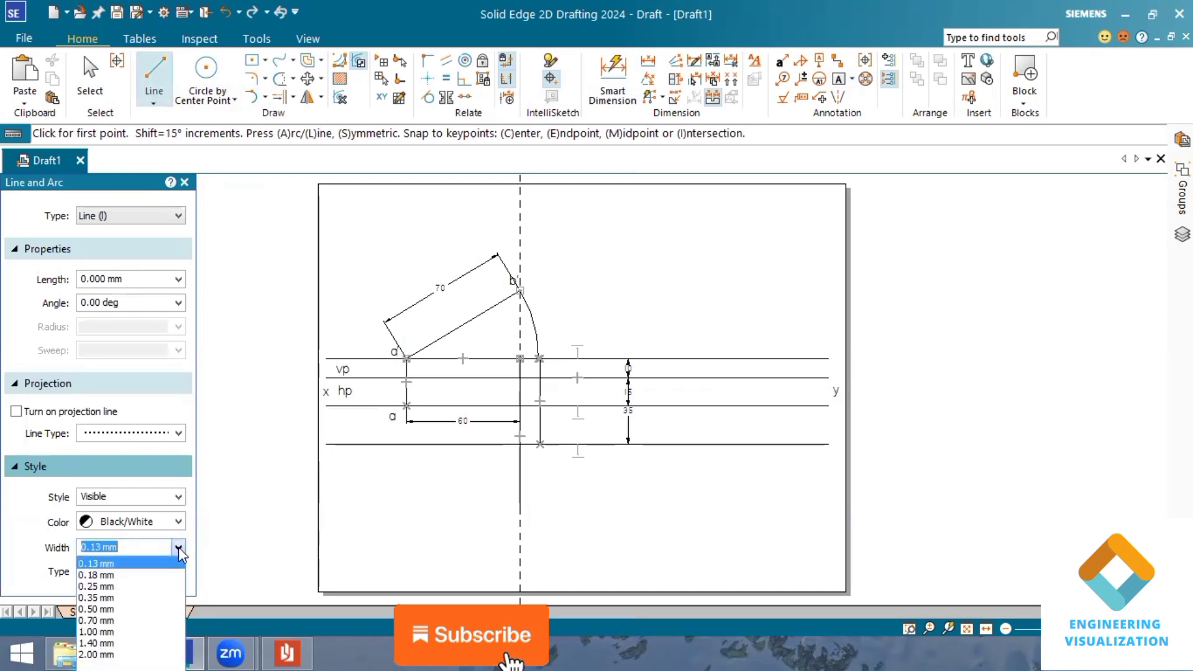
{"action": "left_click", "coordinate": [151, 609]}
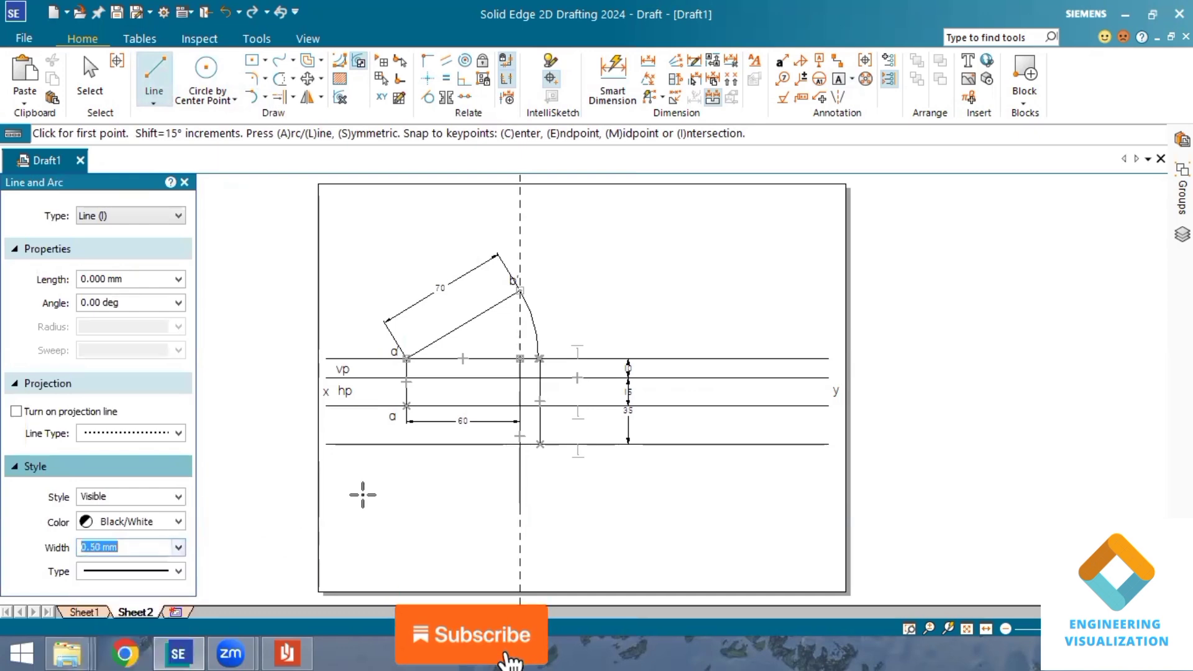
{"action": "left_click", "coordinate": [405, 406]}
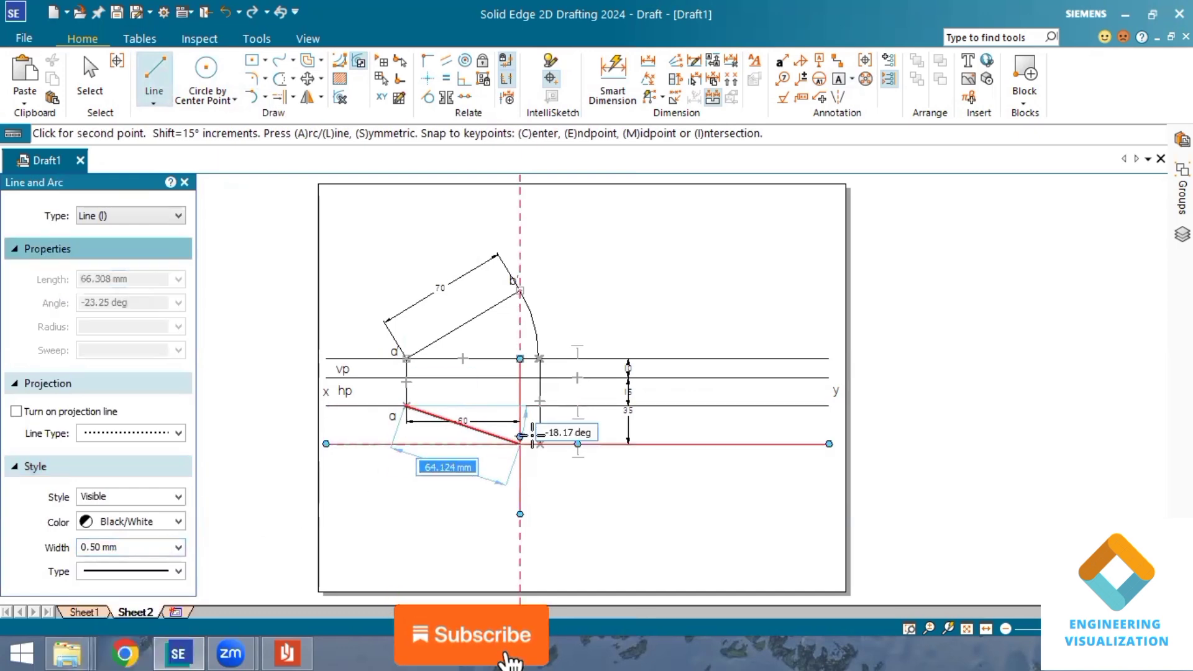
{"action": "left_click", "coordinate": [540, 444]}
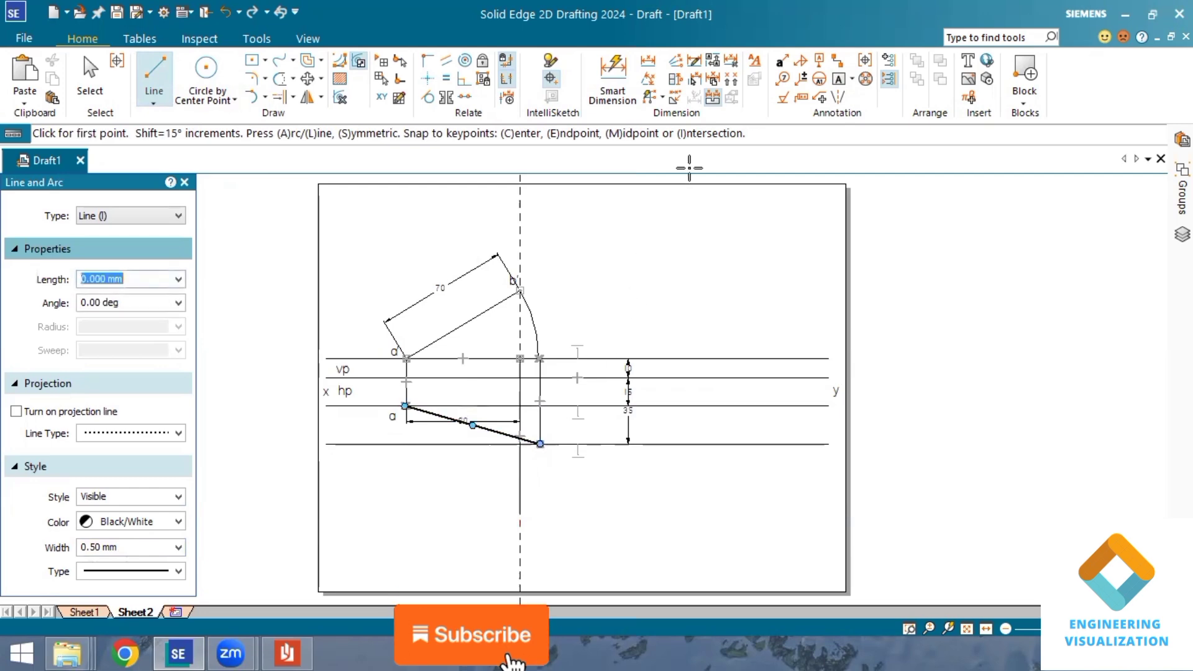
Dimension the length of the thick inclined line from a, placing the dimension below it
{"action": "left_click", "coordinate": [613, 79]}
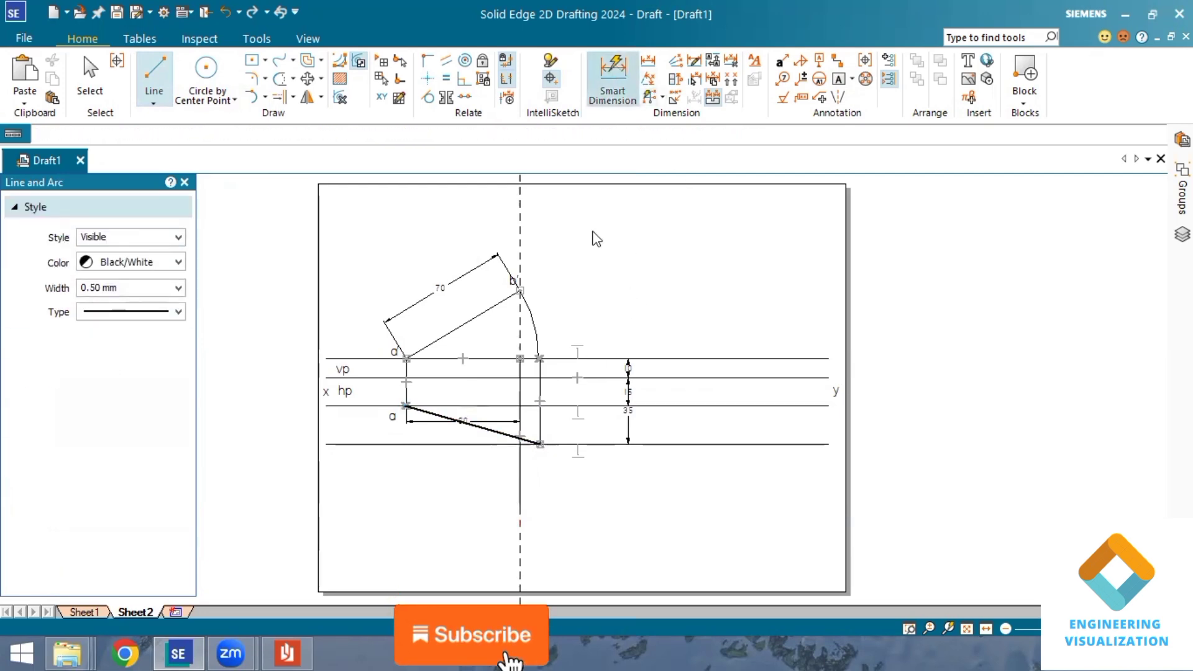
{"action": "left_click", "coordinate": [489, 429]}
{"action": "left_click", "coordinate": [468, 460]}
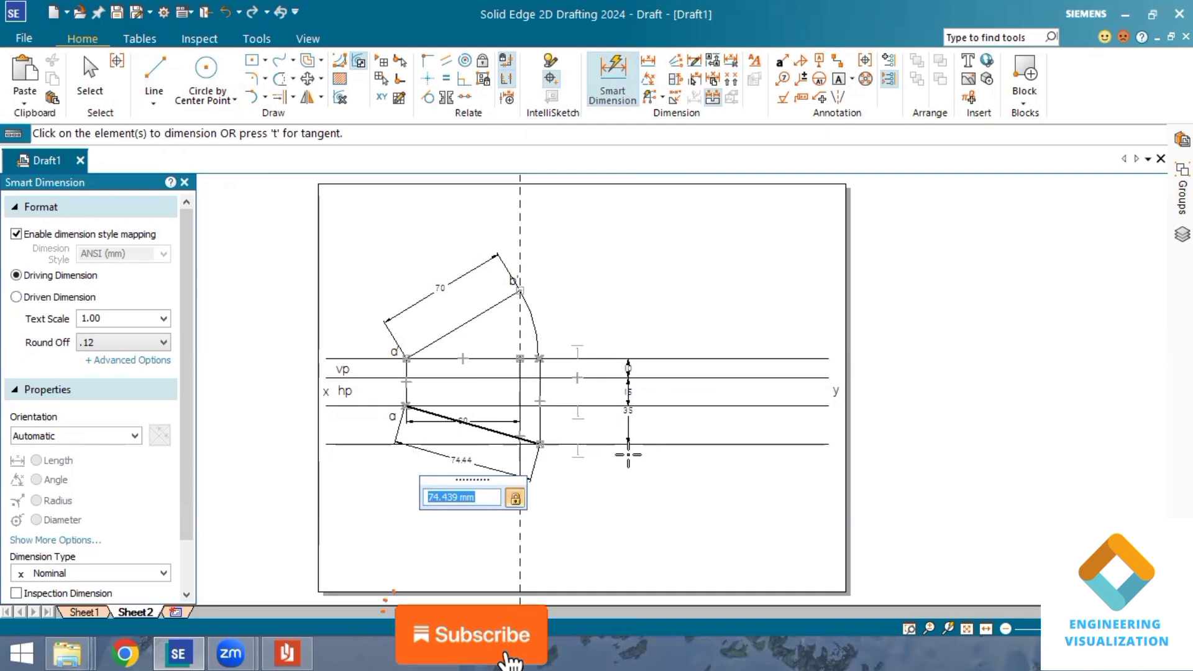
Draw a 0.50 mm wide line over the front view from a' to b'
{"action": "left_click", "coordinate": [149, 74]}
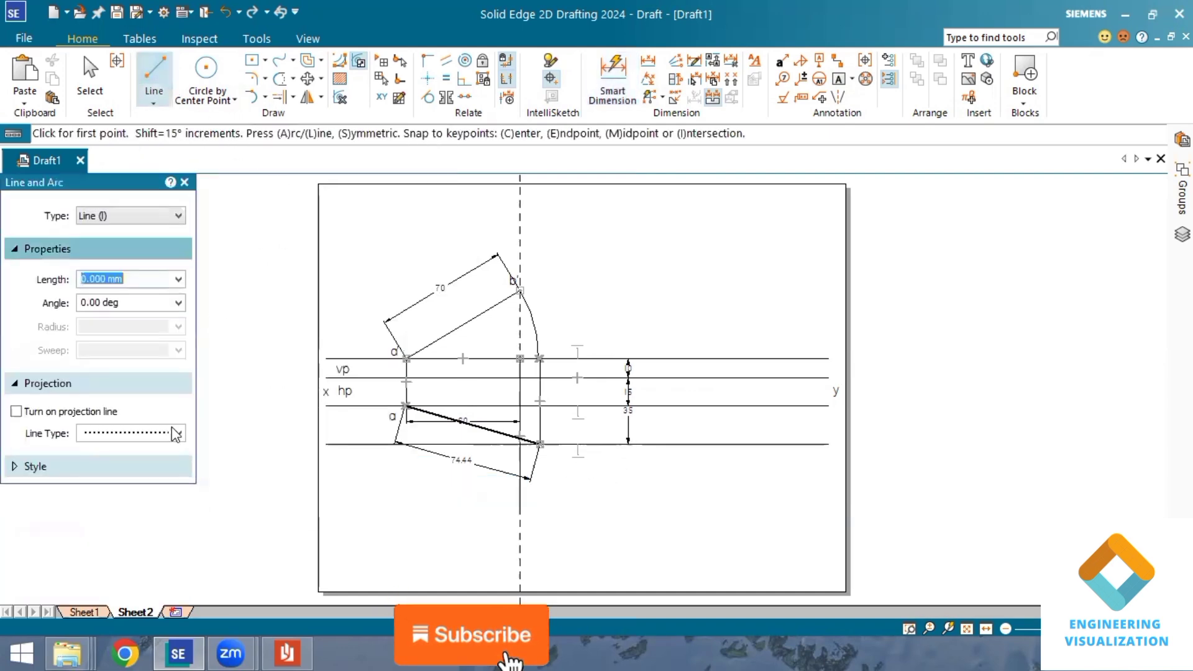
{"action": "left_click", "coordinate": [169, 470]}
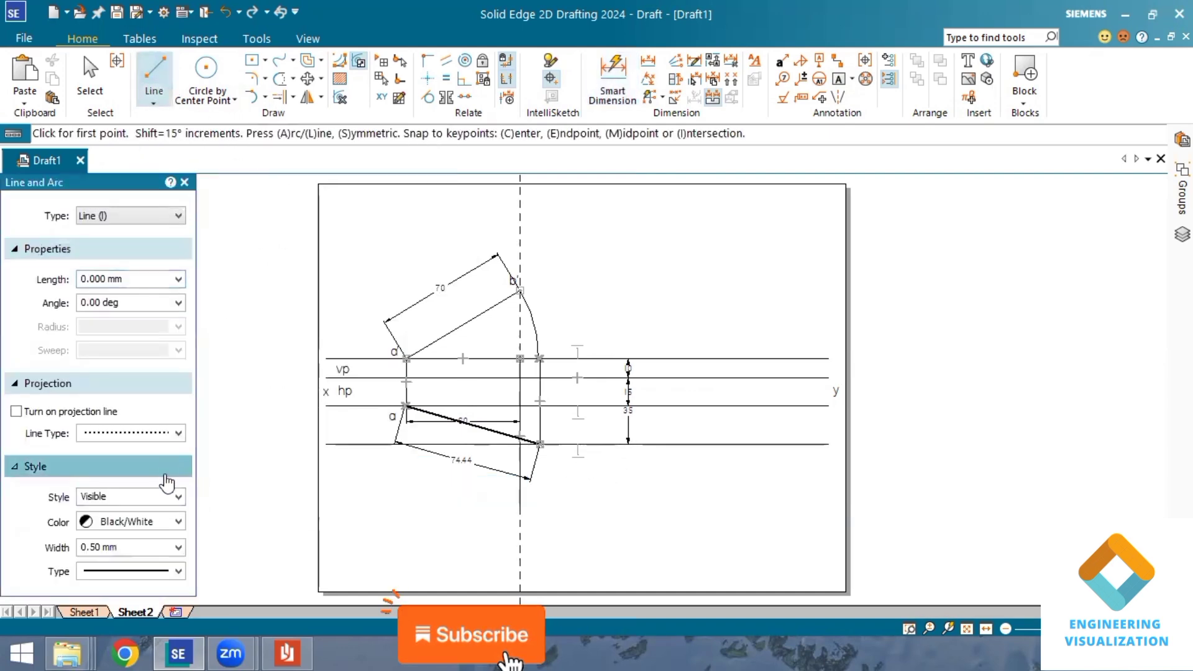
{"action": "left_click", "coordinate": [407, 358]}
{"action": "left_click", "coordinate": [520, 290]}
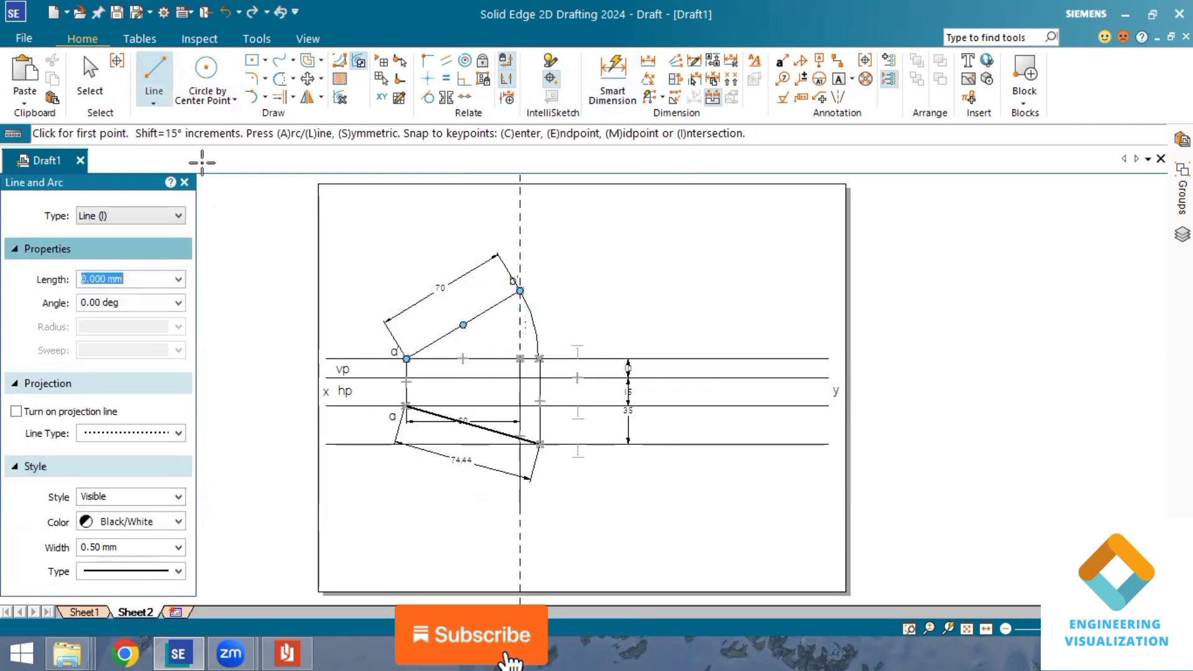
{"action": "left_click", "coordinate": [178, 547]}
{"action": "left_click", "coordinate": [178, 548]}
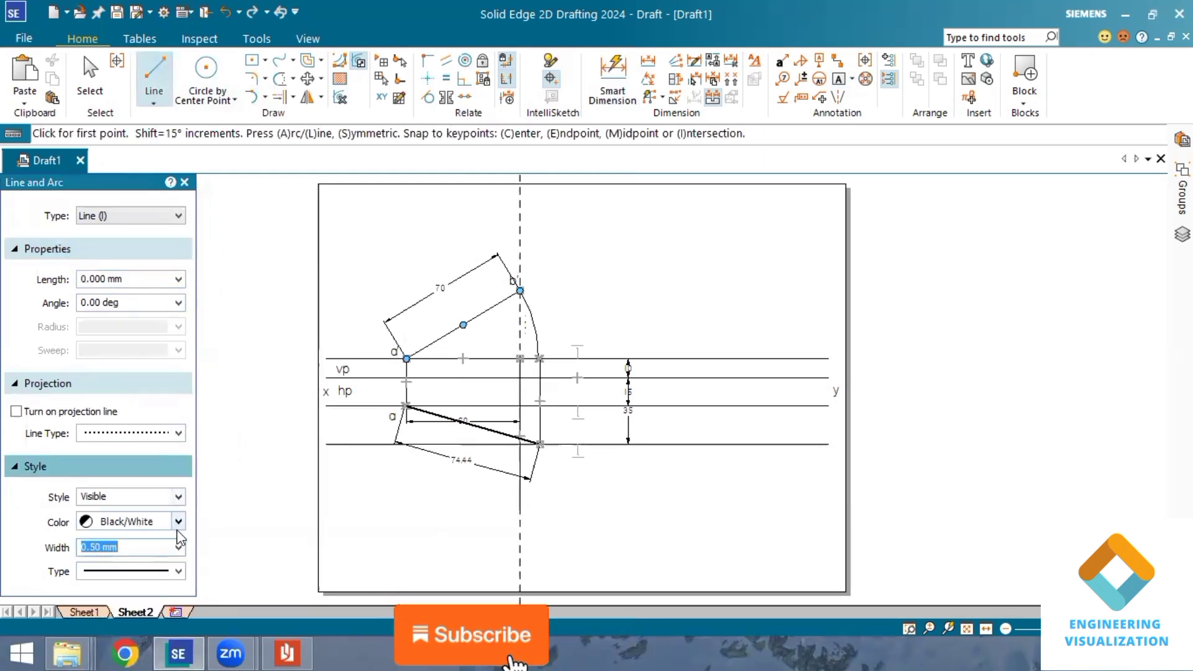
Draw a horizontal 0.50 mm wide dash-dot line through b', extending on both sides of it
{"action": "left_click", "coordinate": [179, 572]}
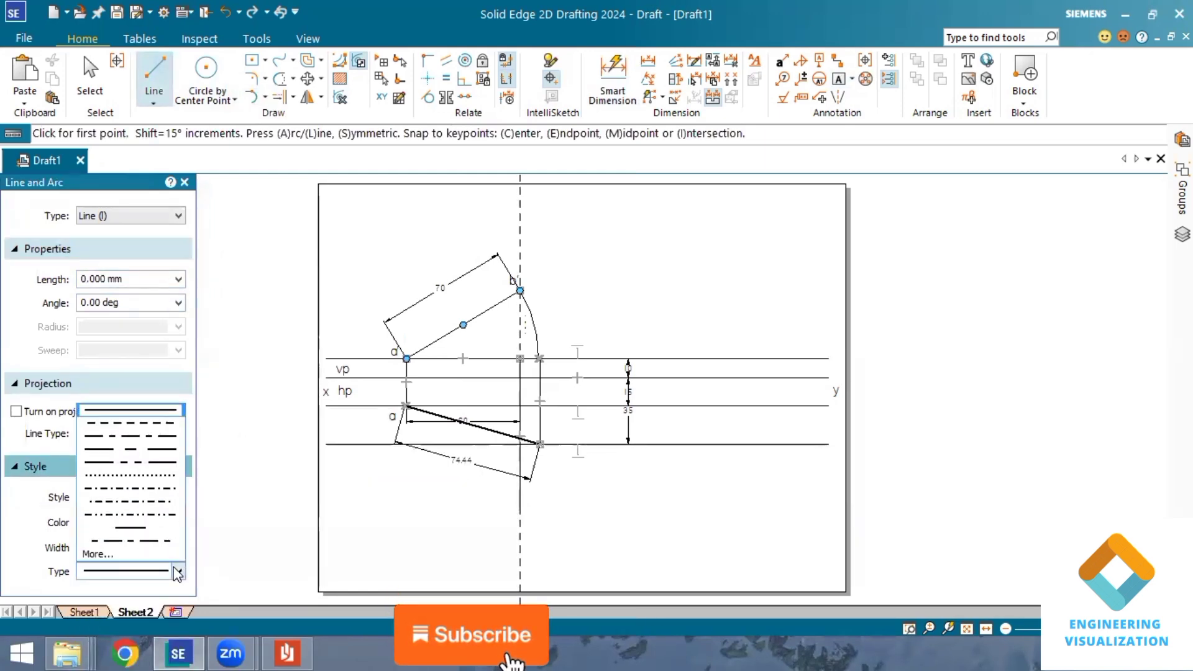
{"action": "left_click", "coordinate": [154, 436]}
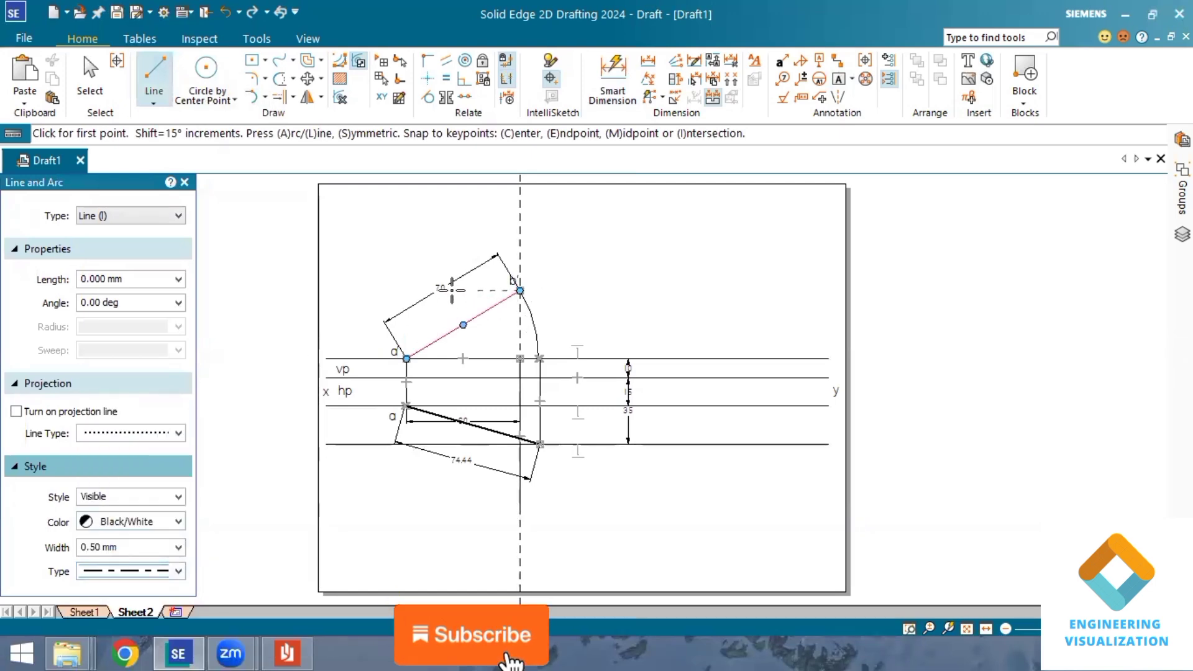
{"action": "left_click", "coordinate": [521, 290]}
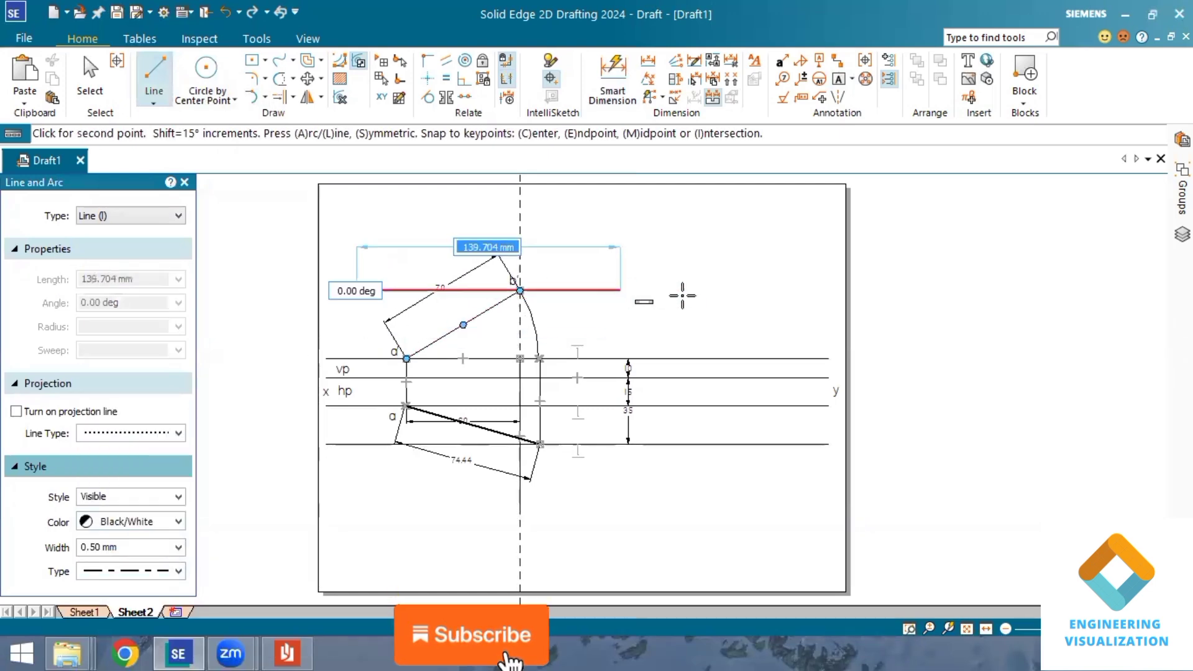
{"action": "left_click", "coordinate": [786, 290]}
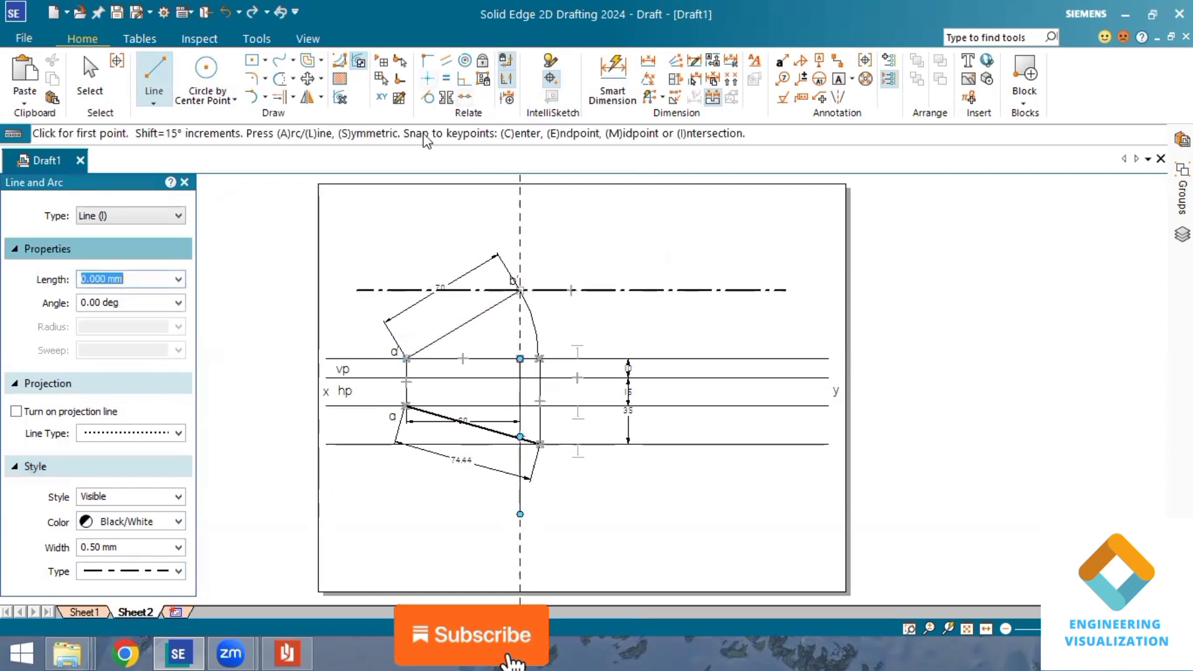
Draw a continuous 0.50 mm wide line 74.44 mm long from a' up to the dash-dot line through b'
{"action": "left_click", "coordinate": [163, 99]}
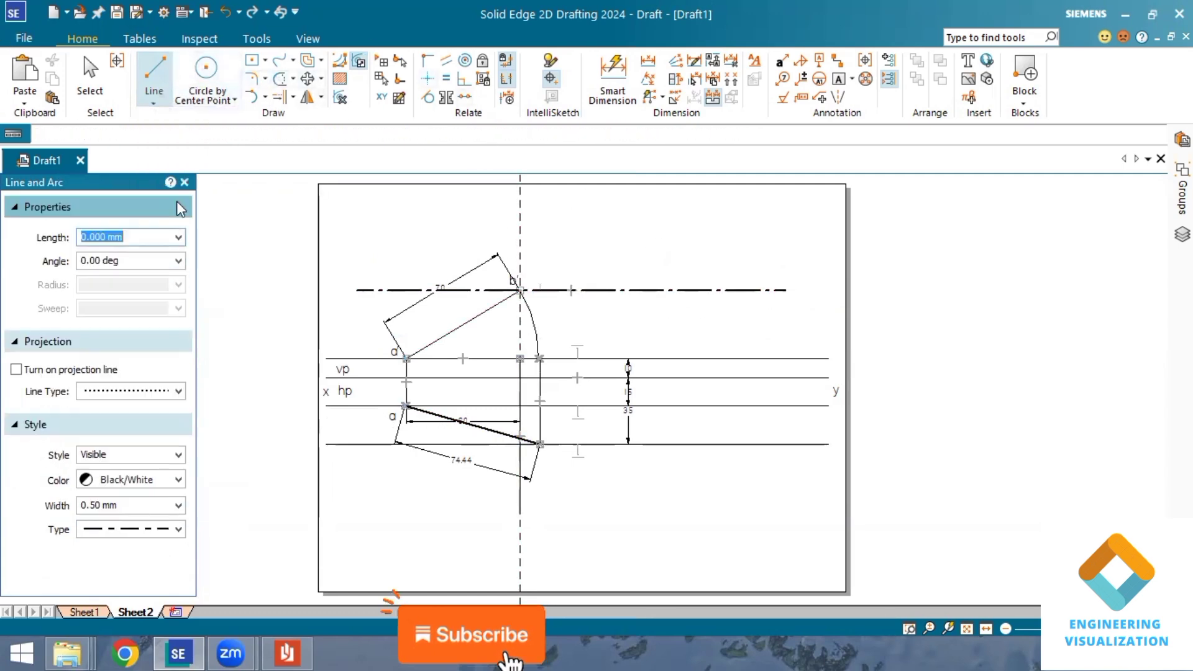
{"action": "left_click", "coordinate": [163, 467]}
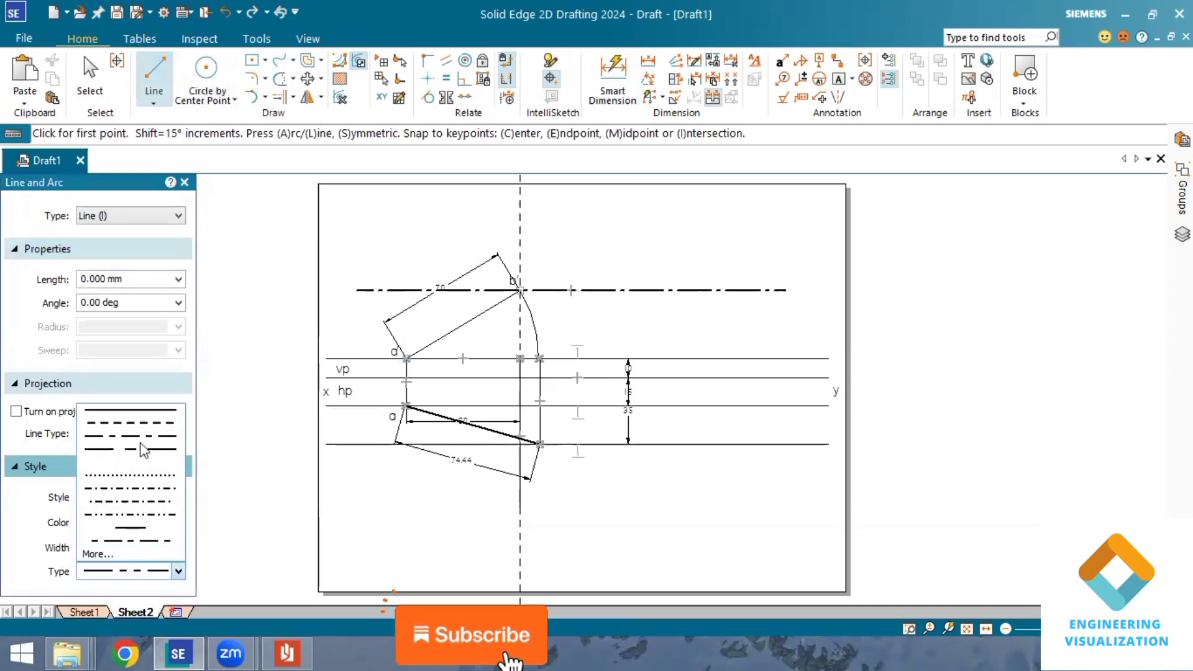
{"action": "left_click", "coordinate": [147, 417]}
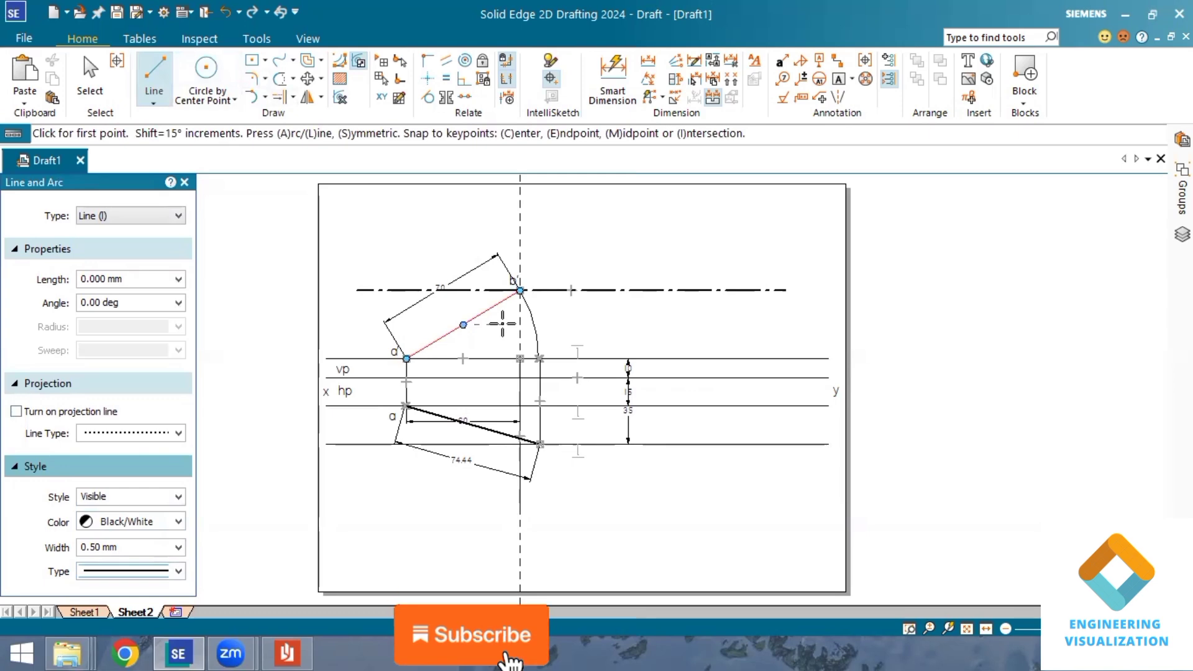
{"action": "left_click", "coordinate": [407, 358]}
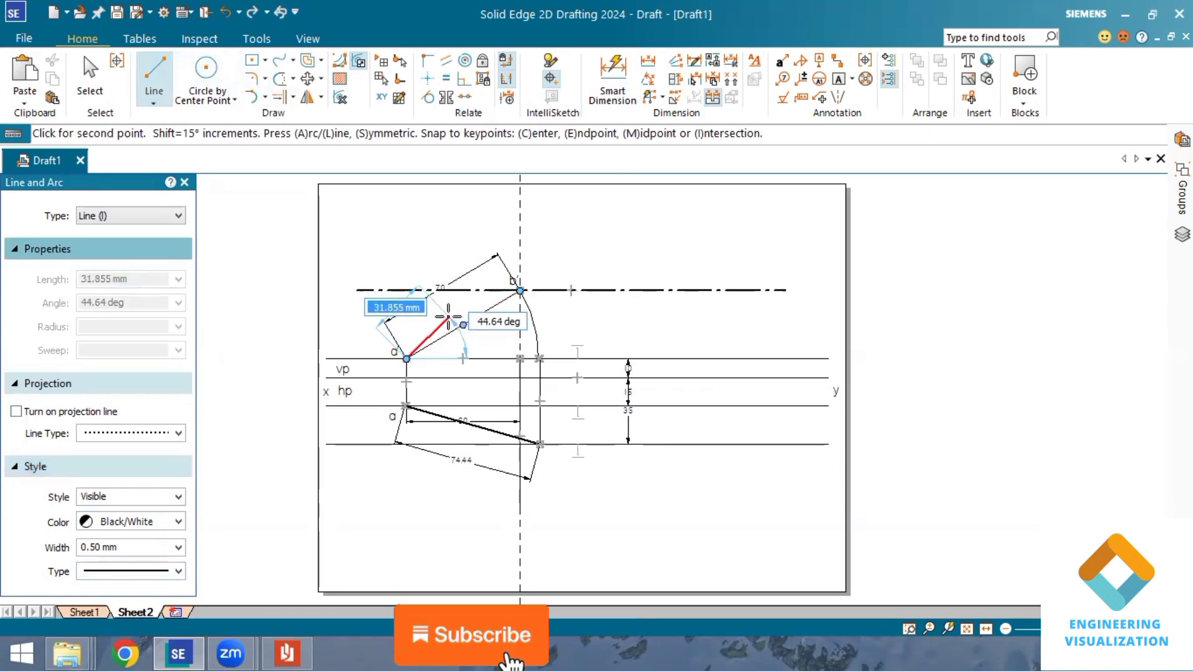
{"action": "type", "text": "74.4"}
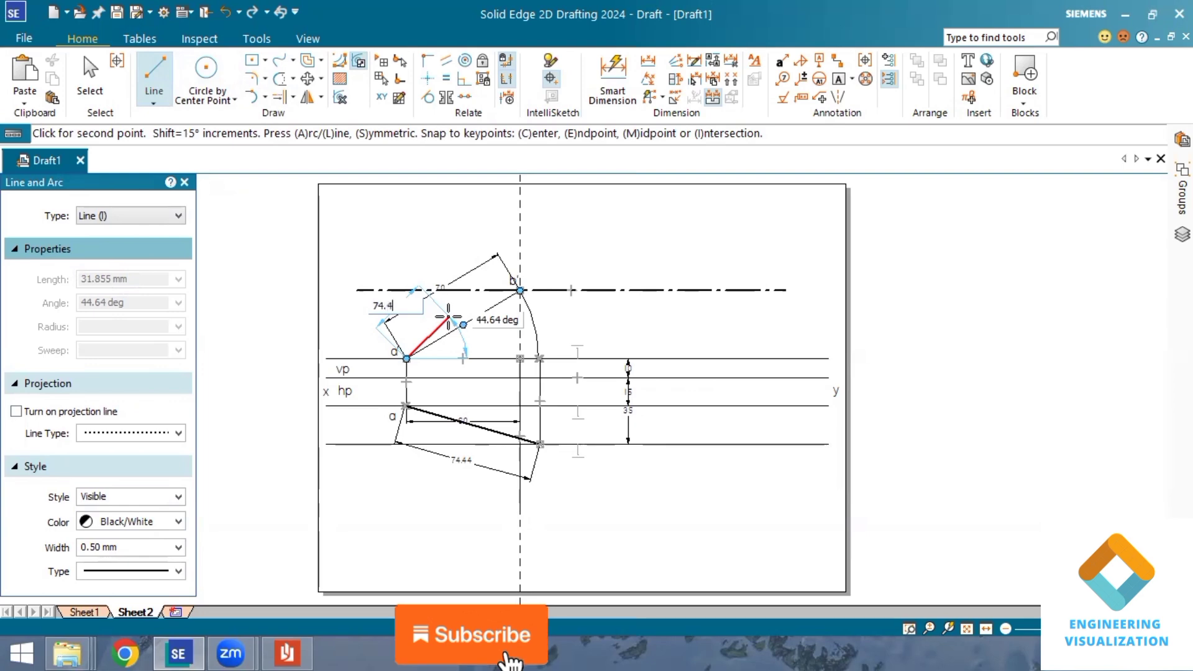
{"action": "type", "text": "4"}
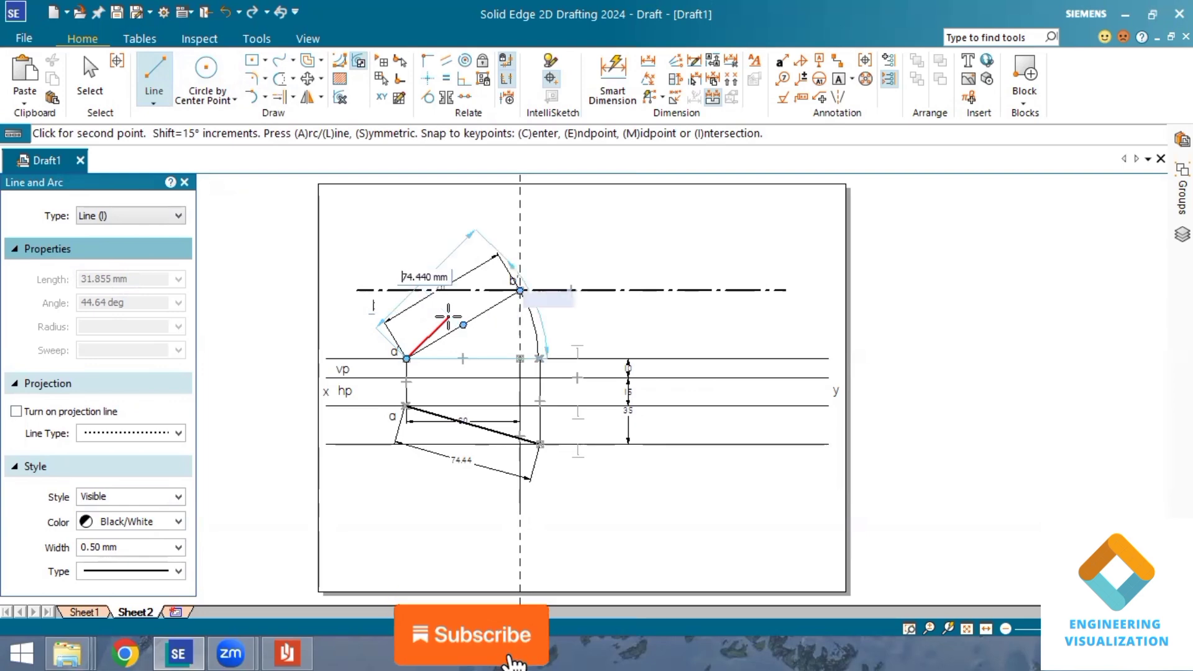
{"action": "key", "text": "Tab"}
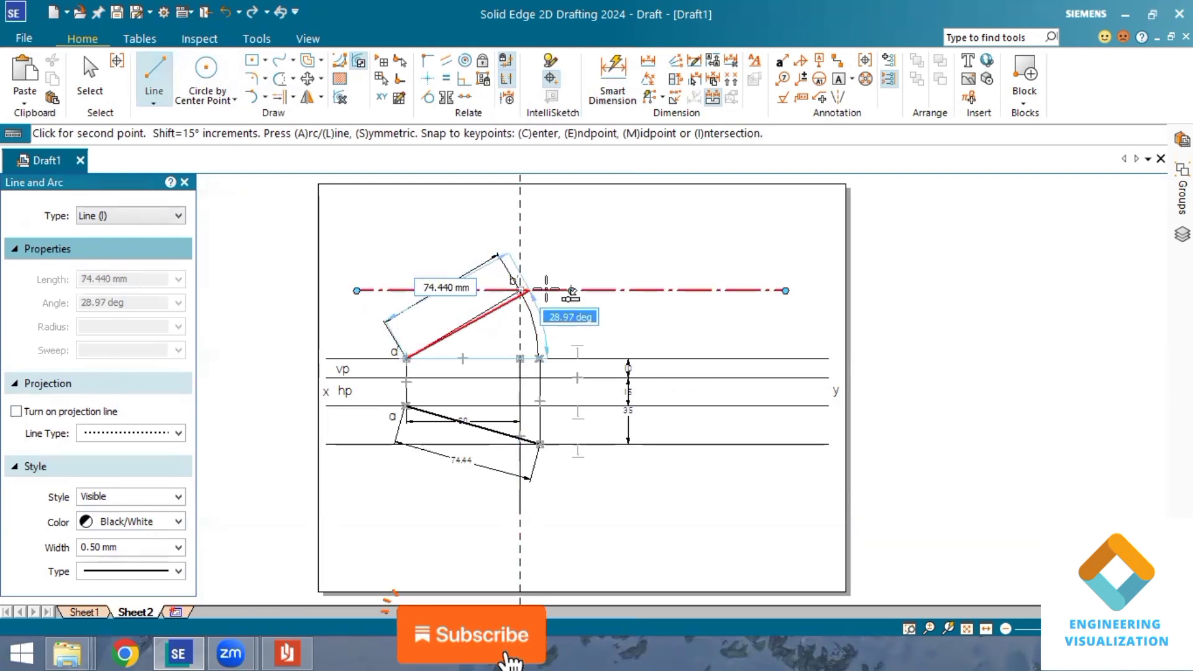
{"action": "scroll", "coordinate": [544, 293], "scroll_direction": "up", "scroll_amount": 2}
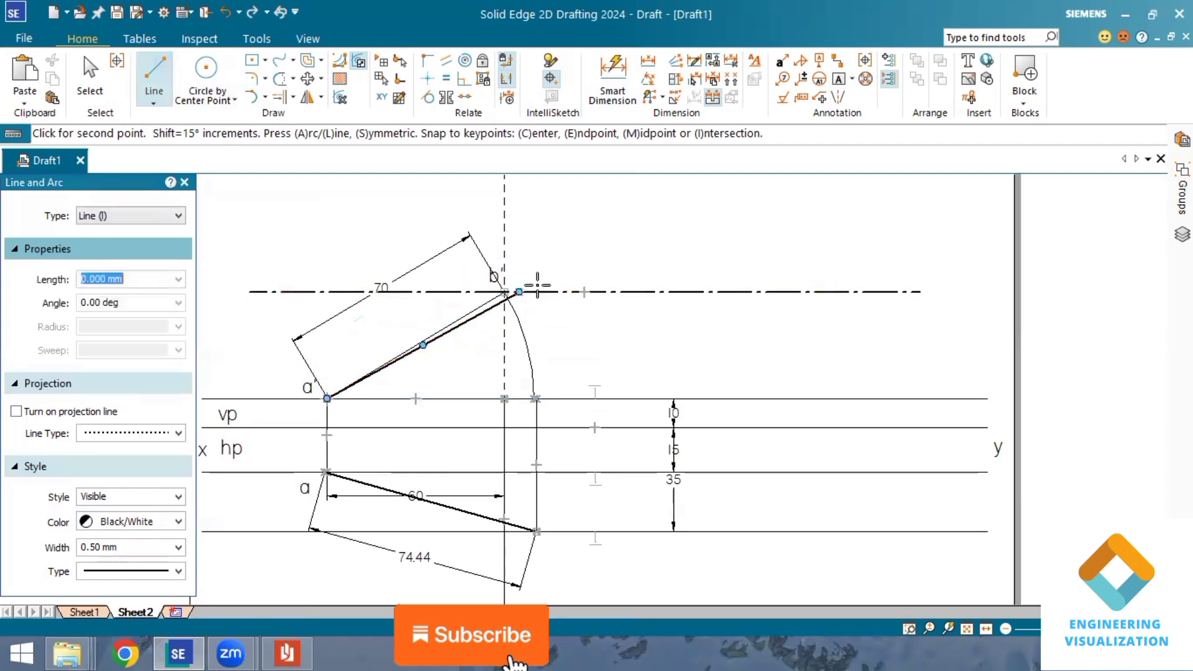
{"action": "left_click", "coordinate": [533, 289]}
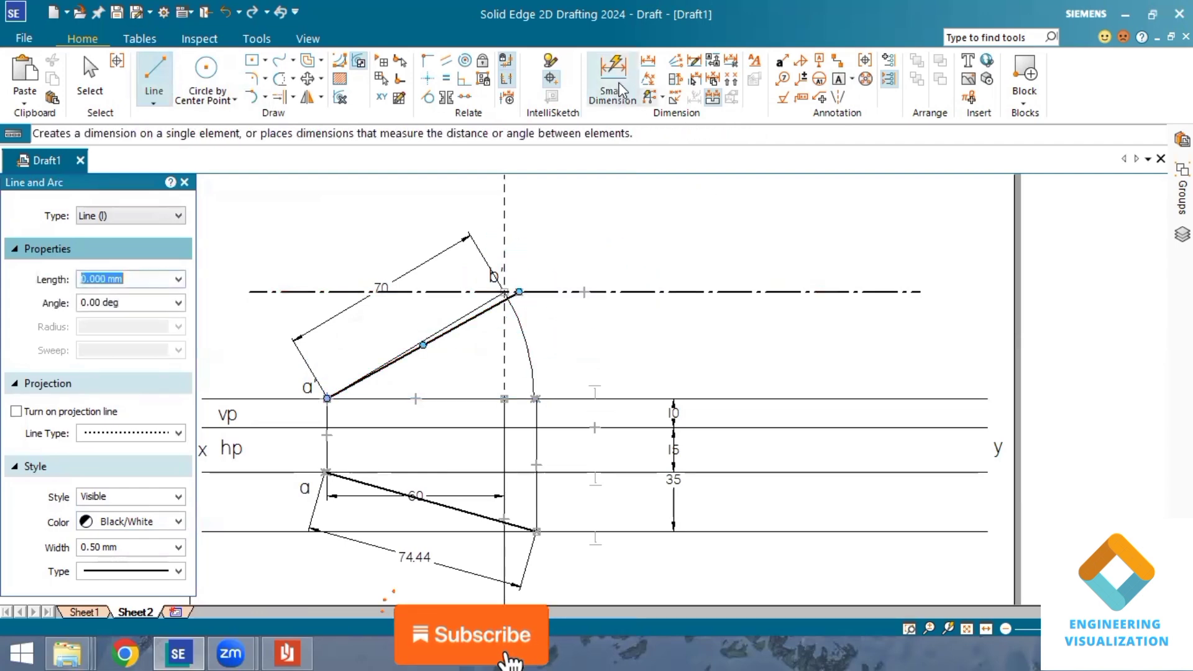
Dimension the length of the thick line from a', placing the dimension above the 70 mm one
{"action": "left_click", "coordinate": [613, 81]}
{"action": "left_click", "coordinate": [435, 339]}
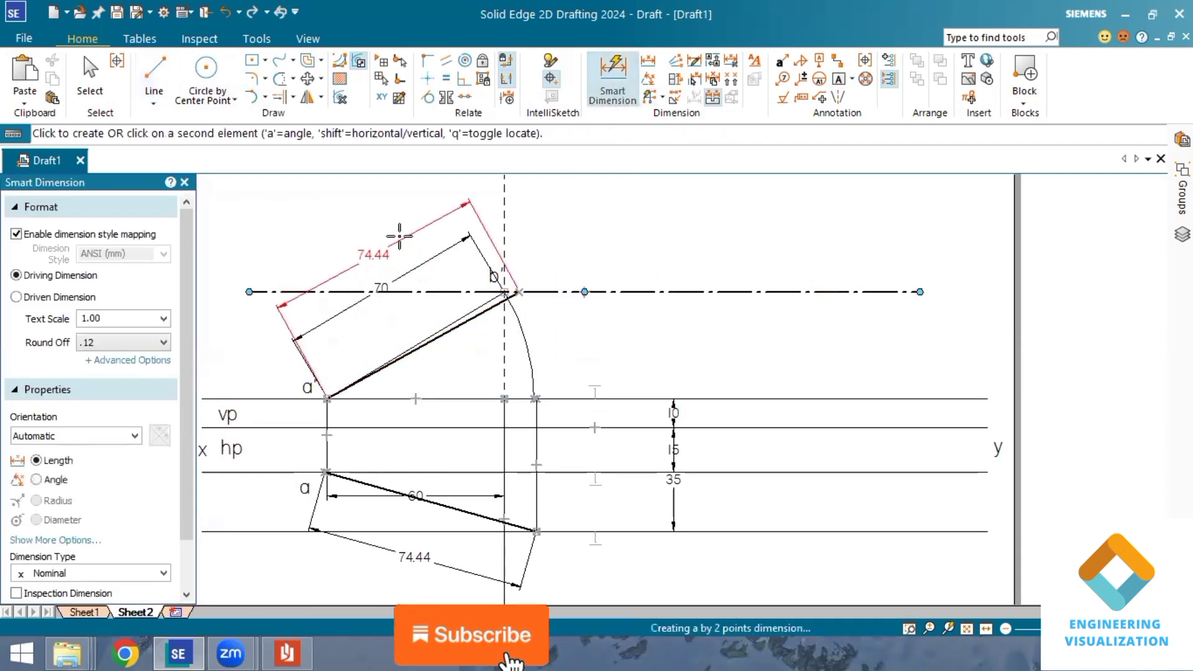
{"action": "left_click", "coordinate": [372, 253]}
{"action": "scroll", "coordinate": [789, 456], "scroll_direction": "down", "scroll_amount": 1}
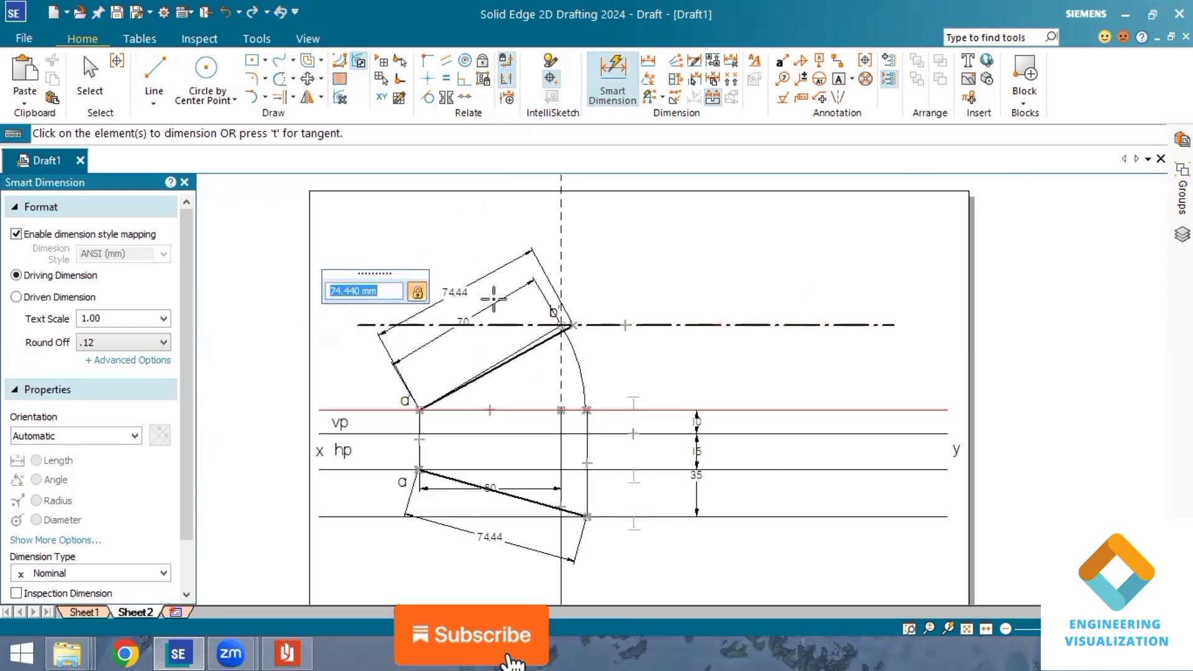
Draw a vertical 0.13 mm wide projector from the thick line's upper end down to the horizontal line through a
{"action": "left_click", "coordinate": [154, 86]}
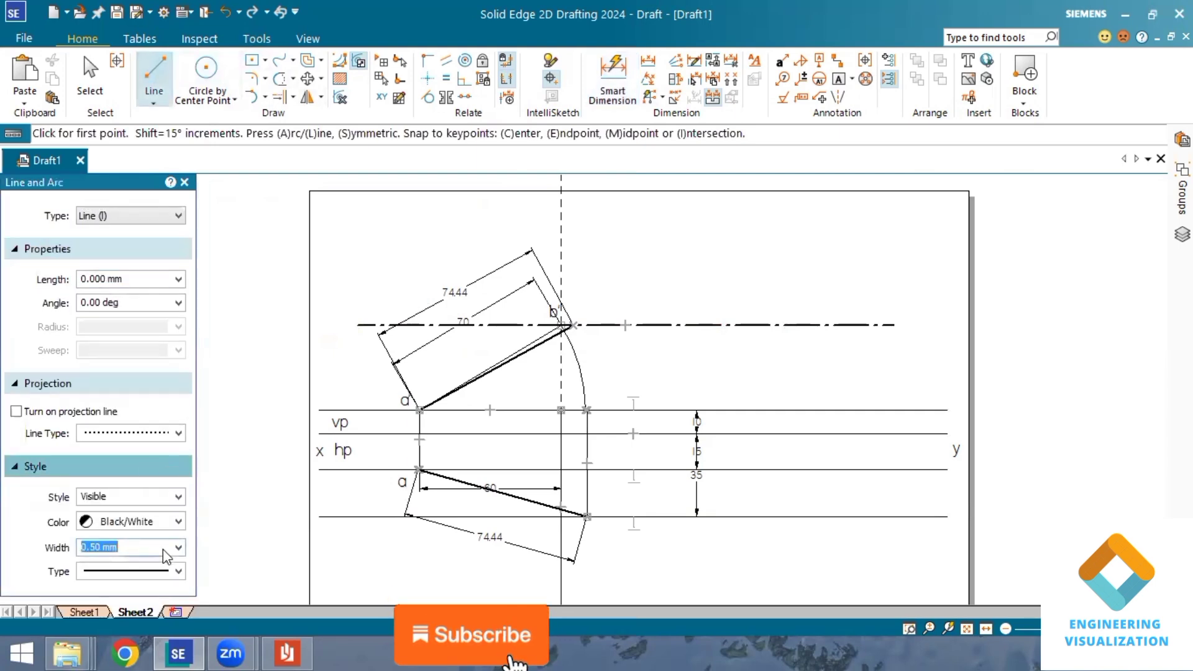
{"action": "left_click", "coordinate": [178, 548]}
{"action": "left_click", "coordinate": [124, 562]}
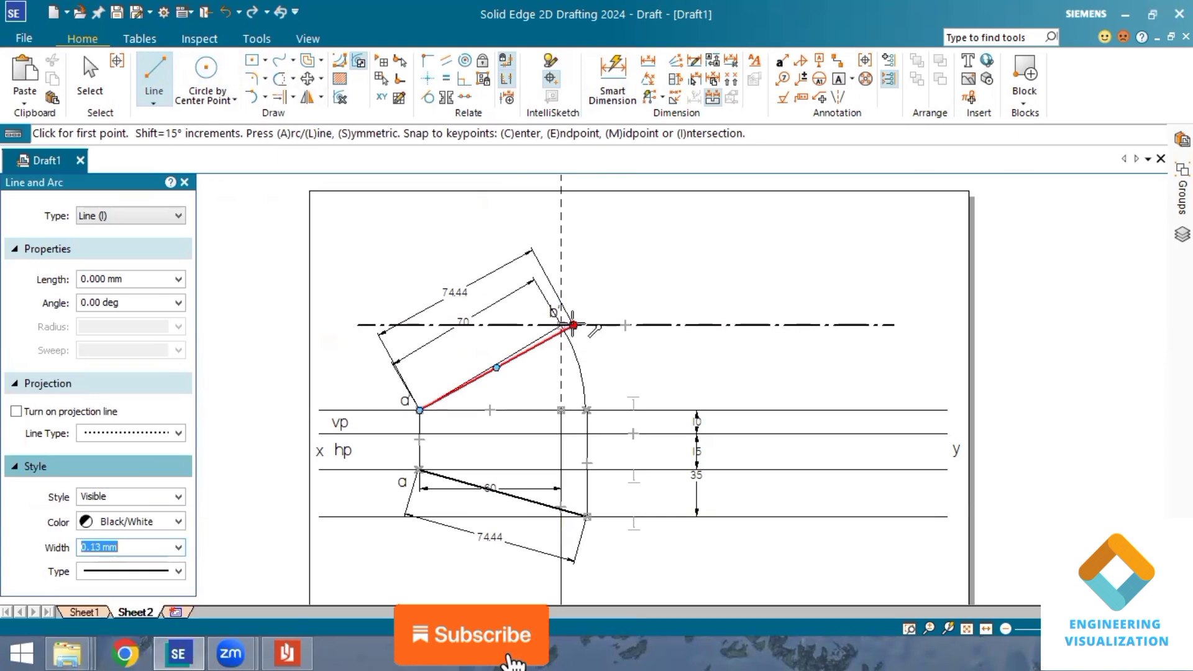
{"action": "left_click", "coordinate": [574, 324]}
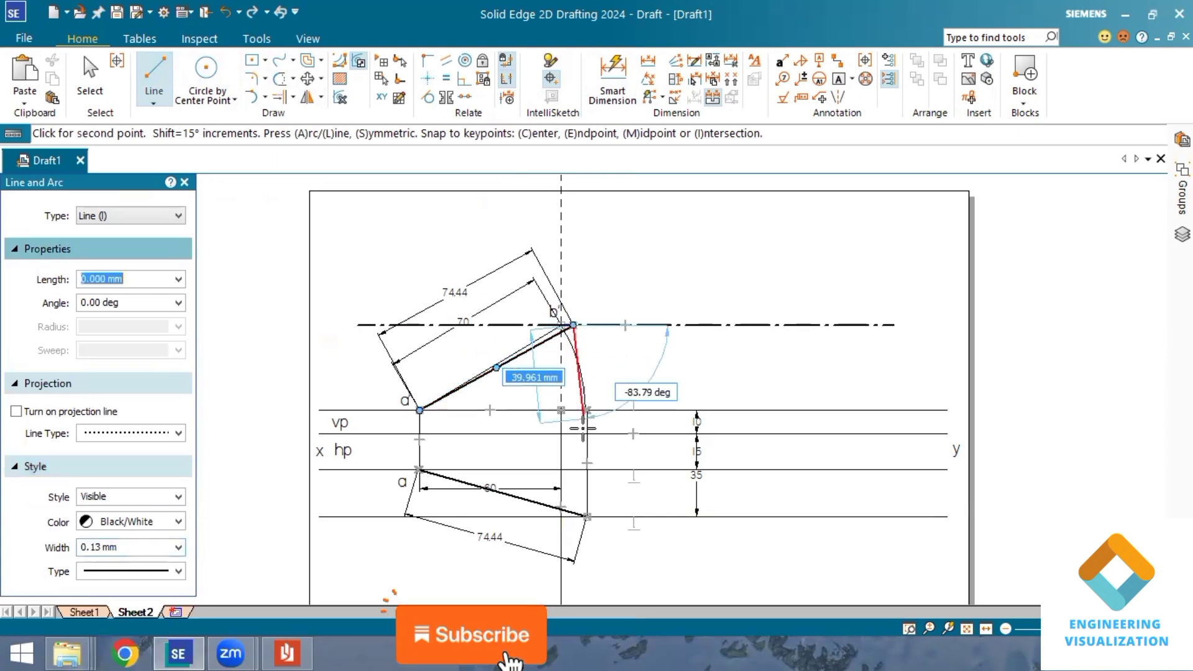
{"action": "left_click", "coordinate": [574, 468]}
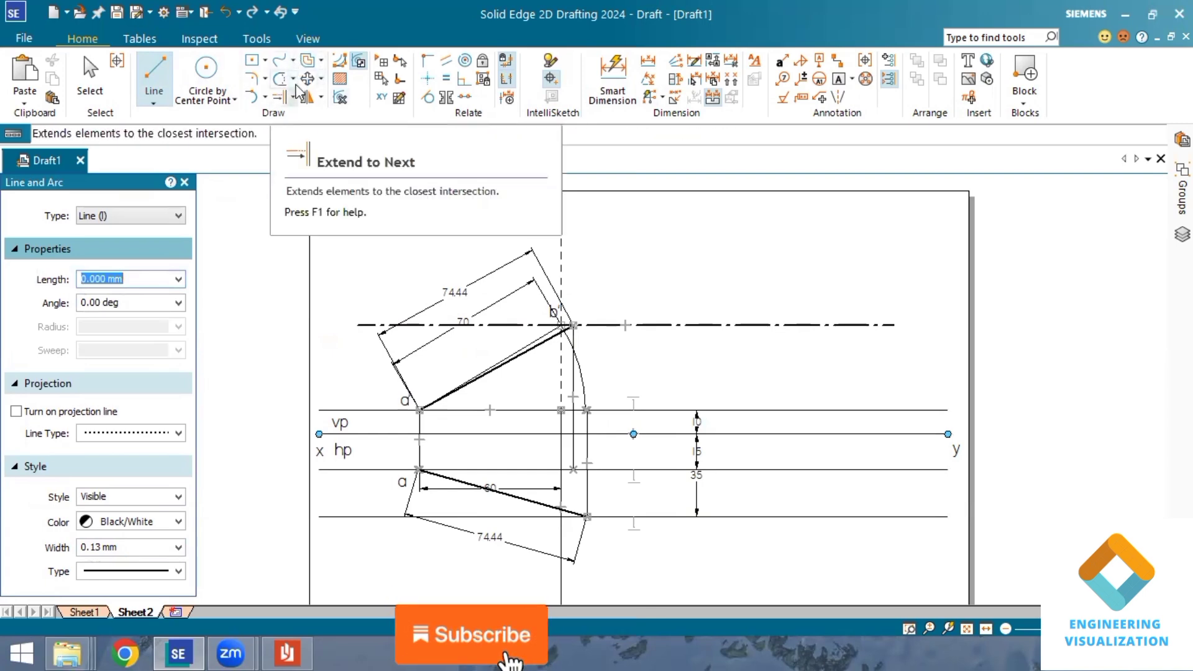
Draw a center-point arc about a from the new projector's lower end down to the 35 mm offset line
{"action": "left_click", "coordinate": [265, 98]}
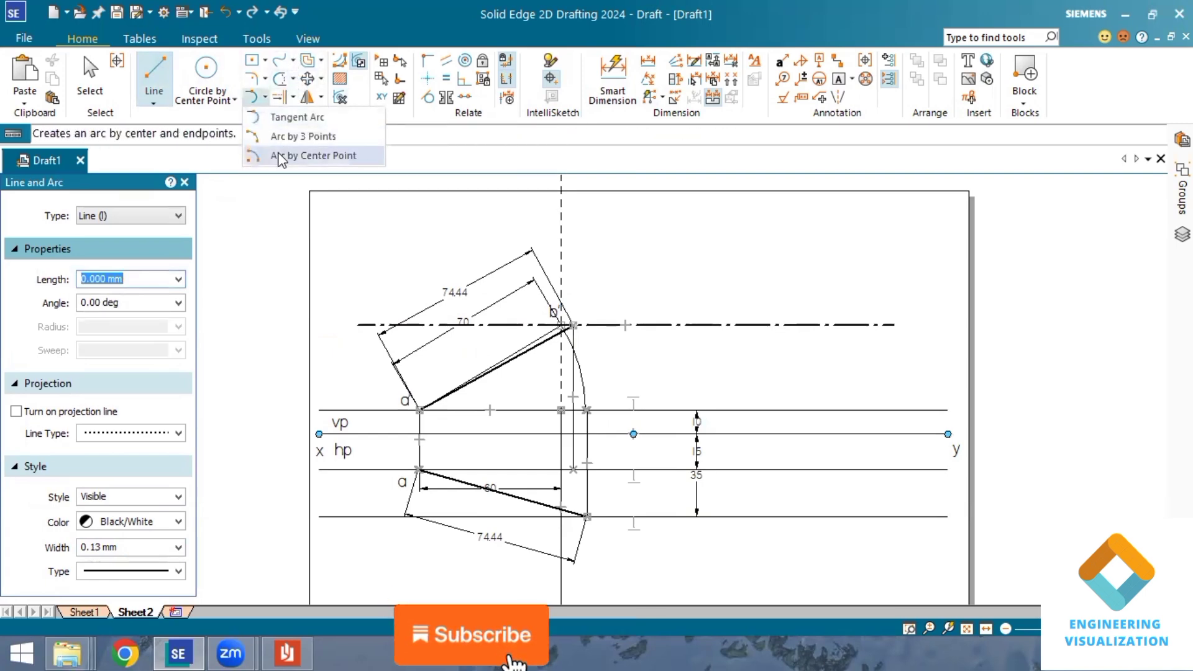
{"action": "left_click", "coordinate": [311, 156]}
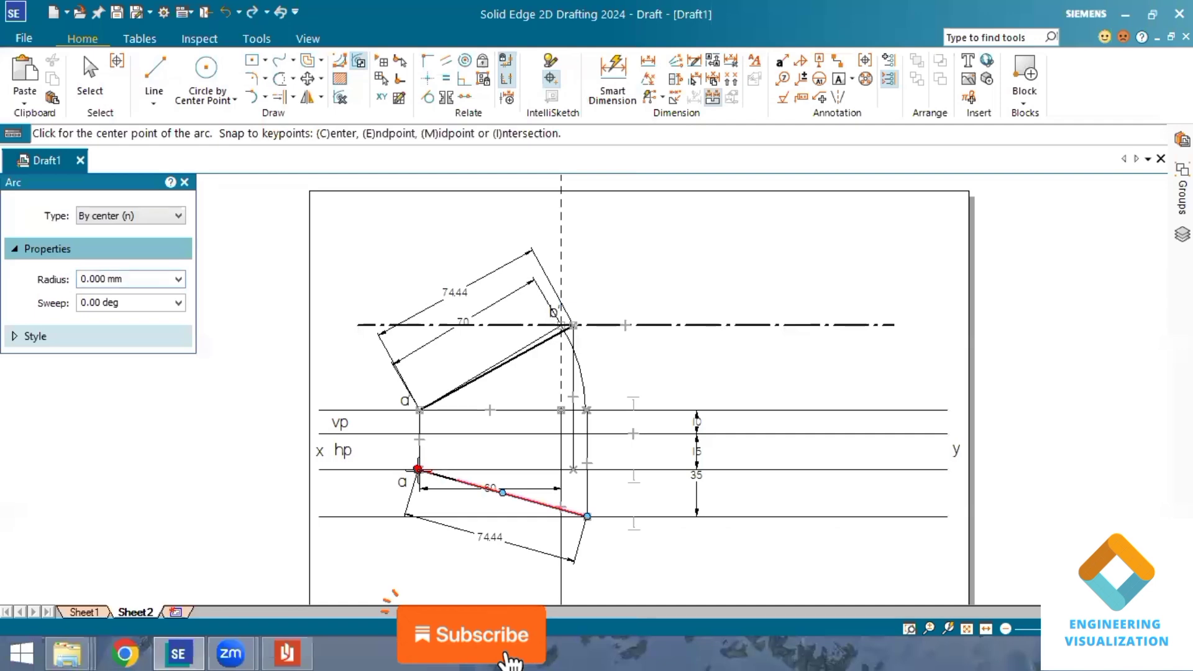
{"action": "left_click", "coordinate": [573, 324]}
{"action": "left_click", "coordinate": [573, 469]}
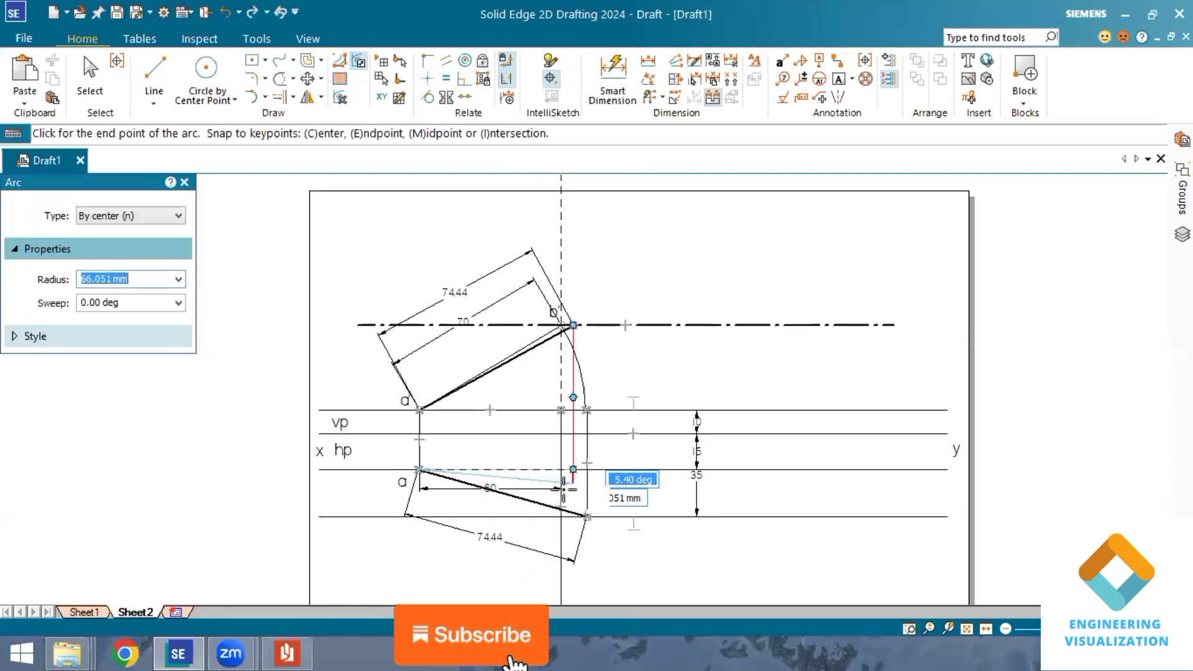
{"action": "scroll", "coordinate": [563, 521], "scroll_direction": "up", "scroll_amount": 5}
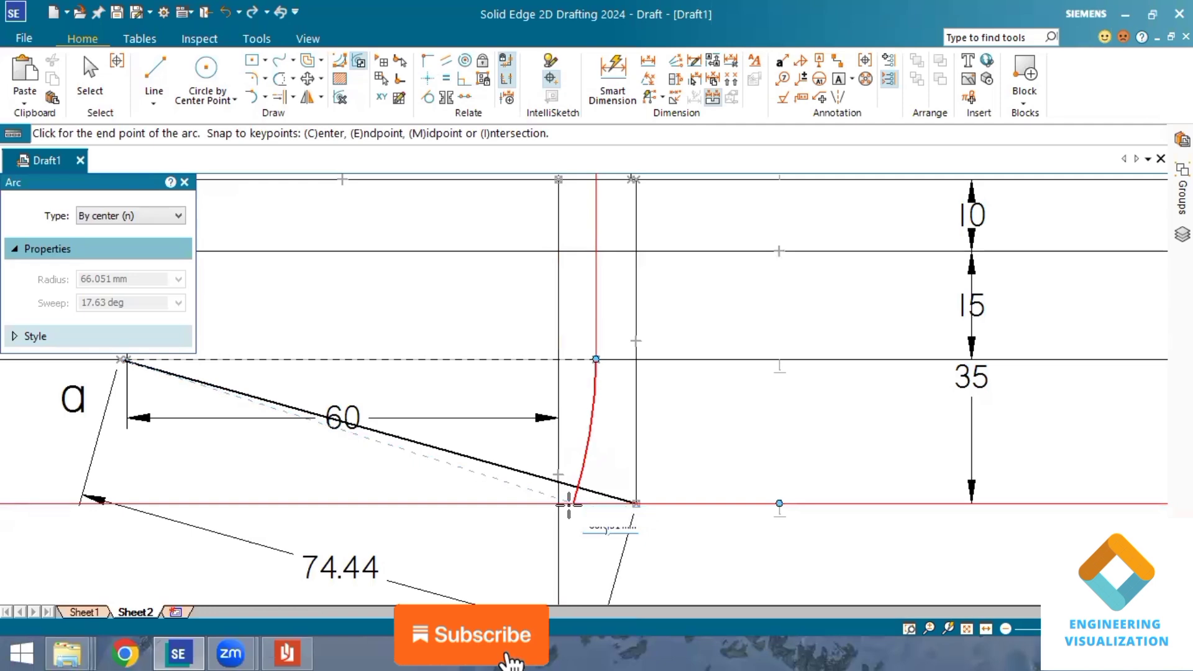
{"action": "left_click", "coordinate": [572, 503]}
{"action": "scroll", "coordinate": [825, 521], "scroll_direction": "down", "scroll_amount": 5}
{"action": "scroll", "coordinate": [824, 523], "scroll_direction": "down", "scroll_amount": 1}
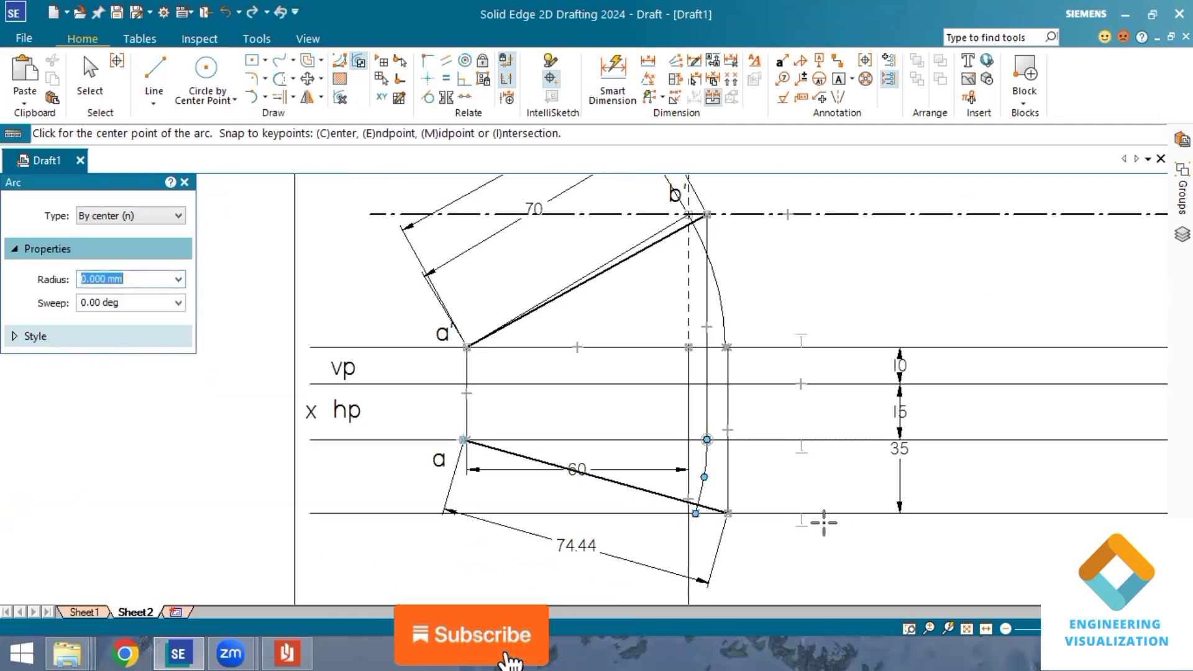
Draw a thin line from a to the arc's lower end on the 35 mm offset line
{"action": "left_click", "coordinate": [160, 81]}
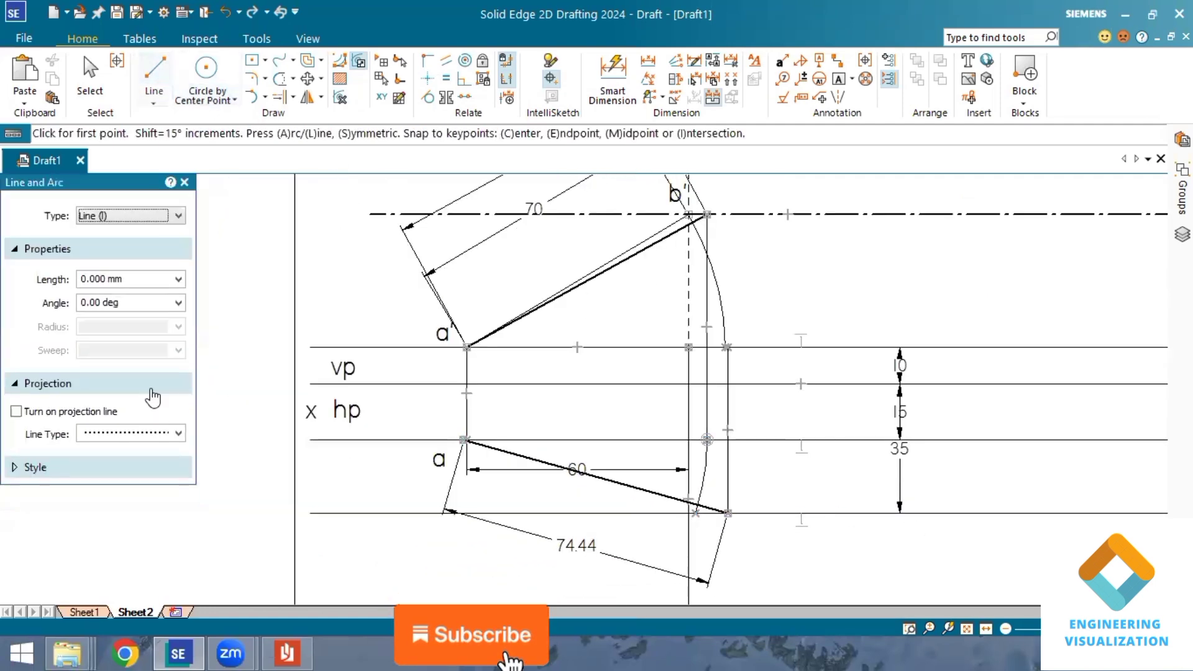
{"action": "left_click", "coordinate": [124, 468]}
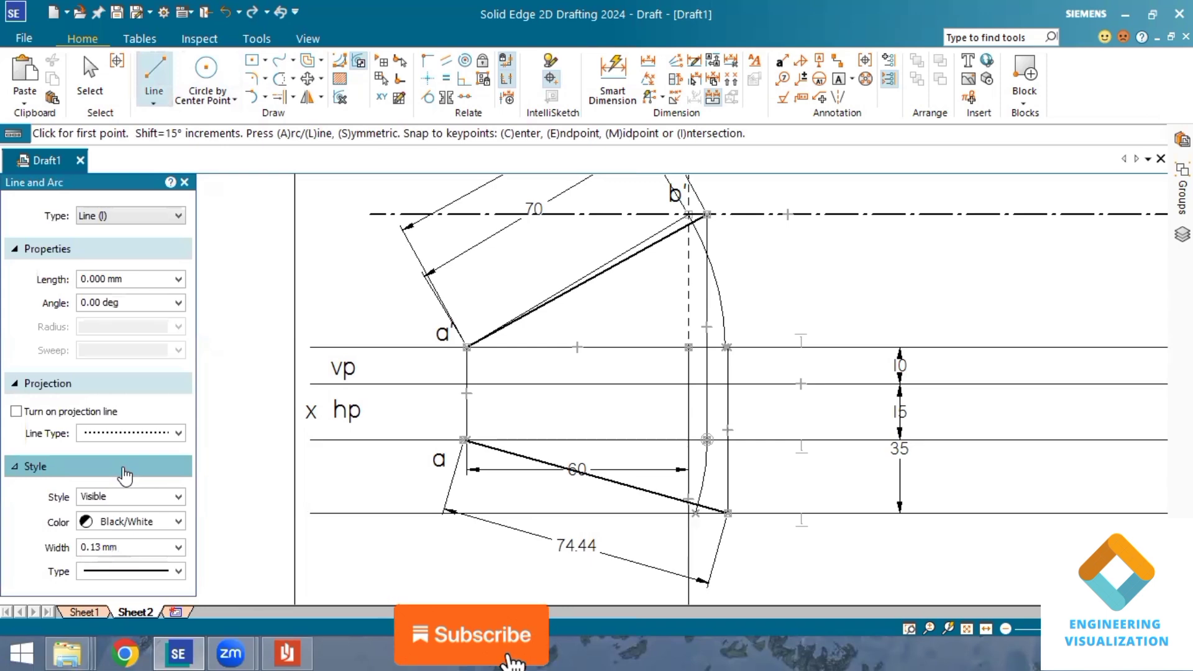
{"action": "left_click", "coordinate": [124, 473]}
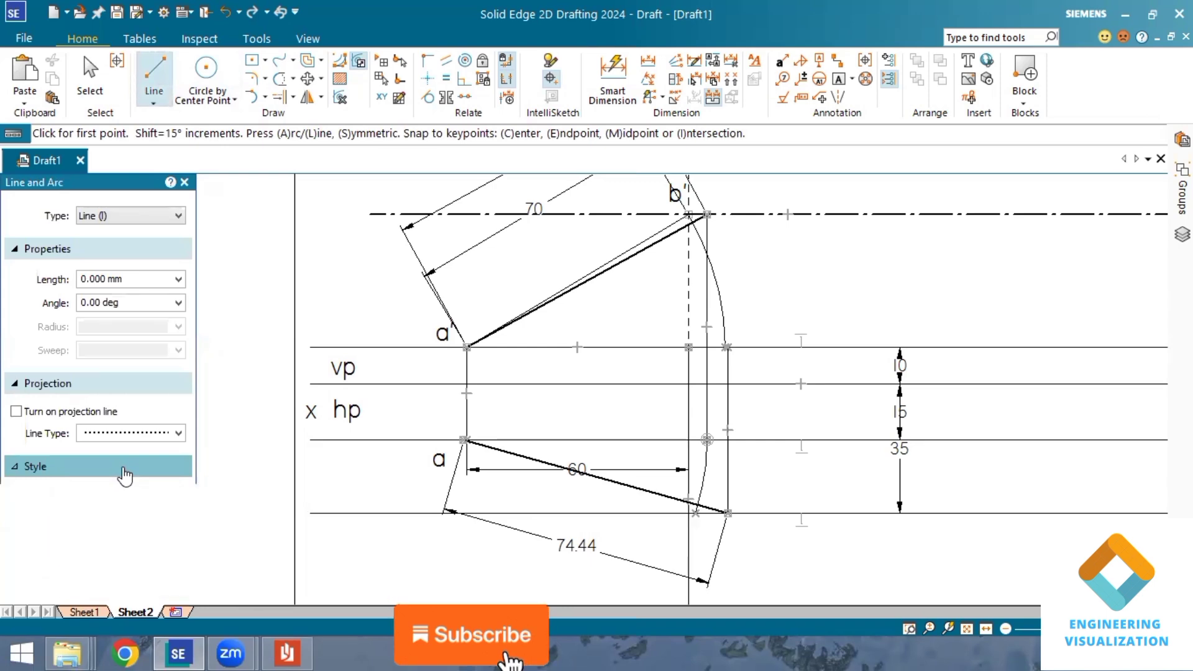
{"action": "left_click", "coordinate": [464, 440]}
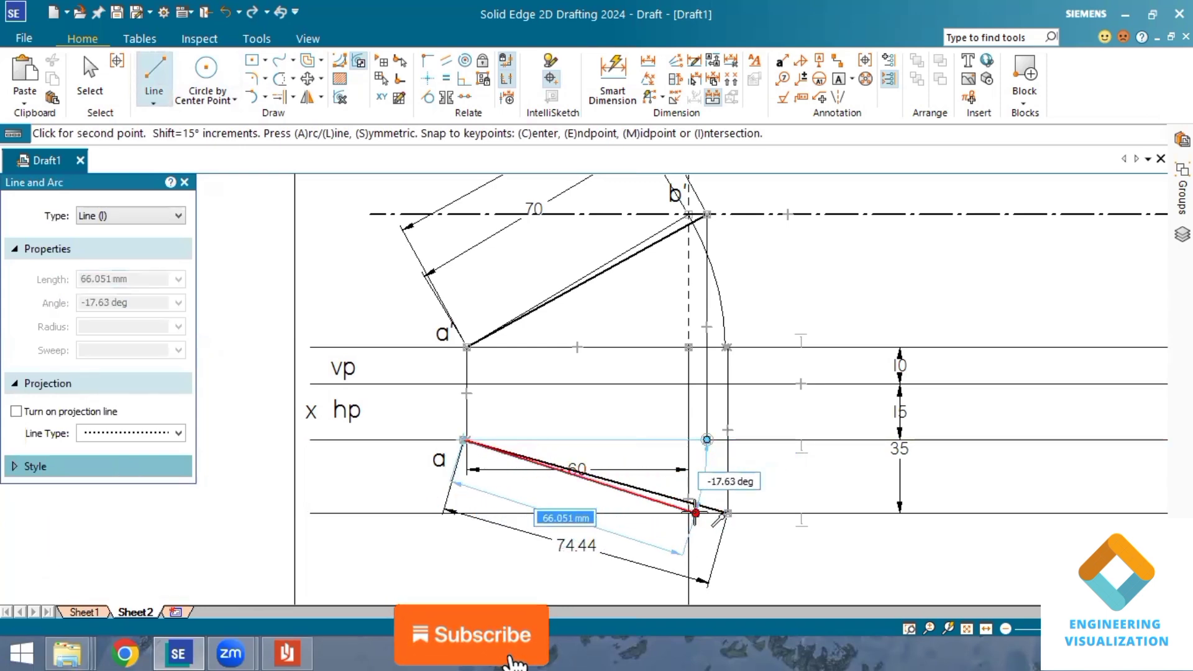
{"action": "left_click", "coordinate": [696, 513]}
{"action": "mouse_move", "coordinate": [696, 513]}
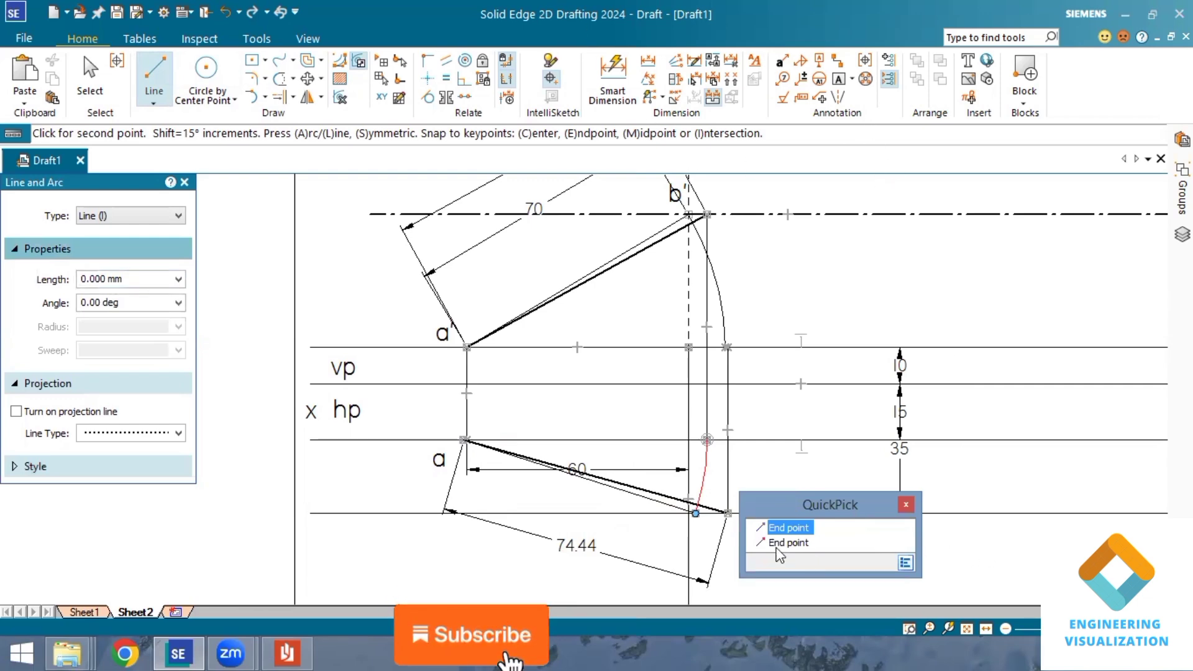
{"action": "left_click", "coordinate": [795, 543]}
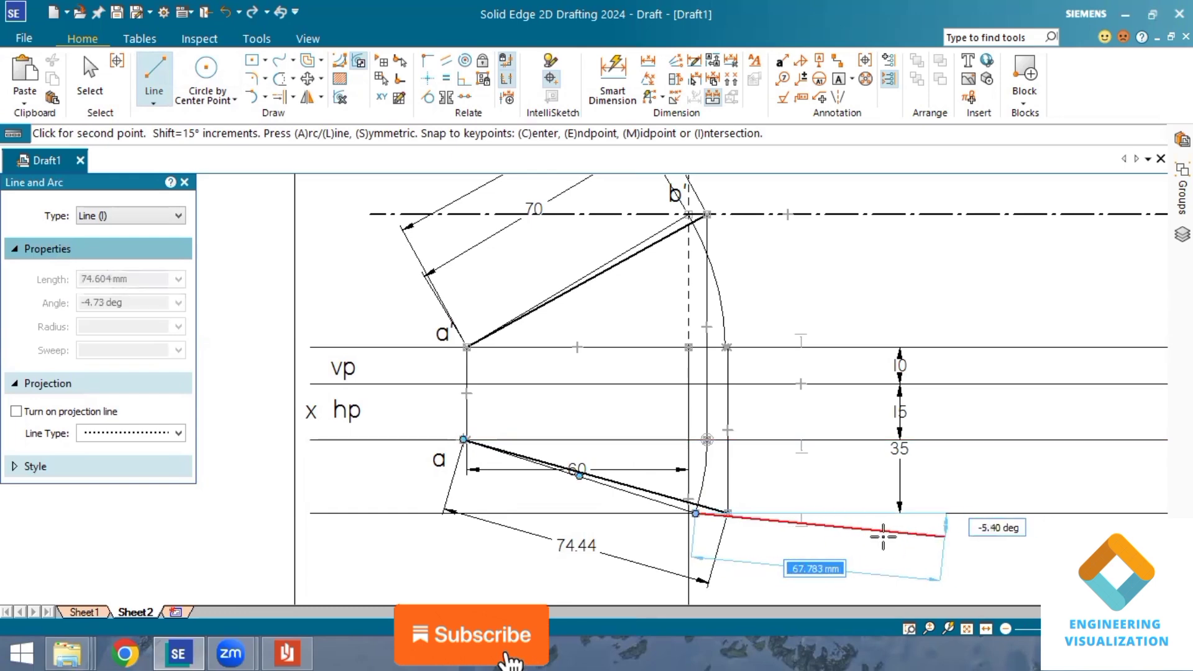
{"action": "right_click", "coordinate": [897, 557]}
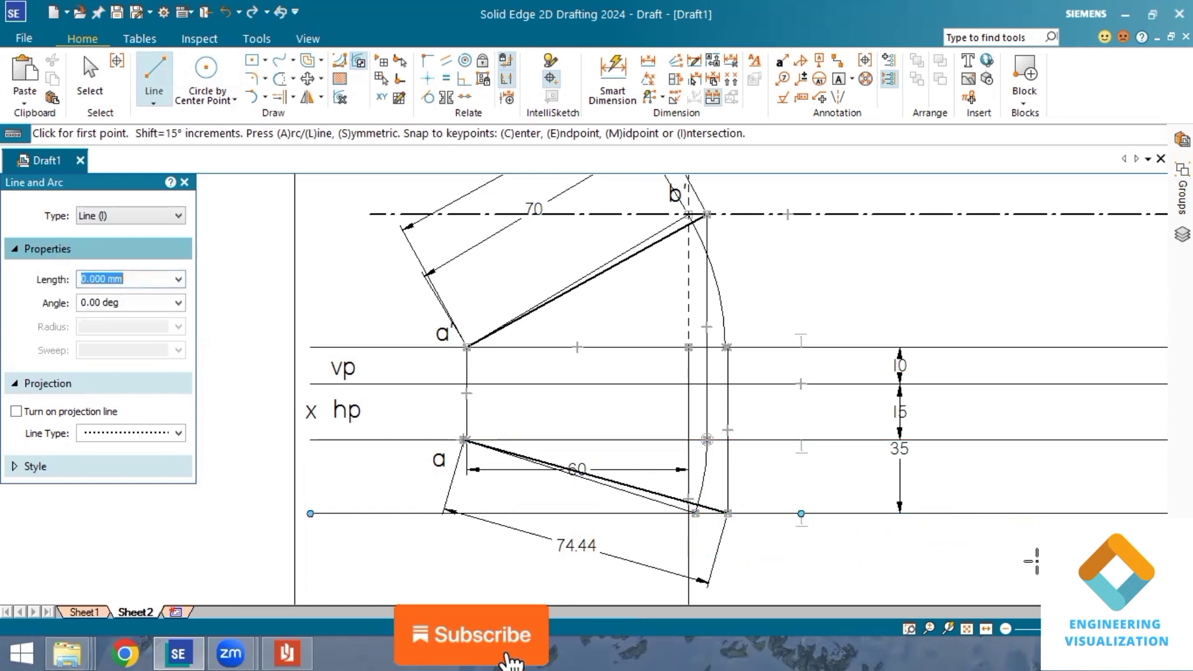
Dimension the angle between the thick line from a' and the horizontal line through a'
{"action": "scroll", "coordinate": [849, 497], "scroll_direction": "down", "scroll_amount": 4}
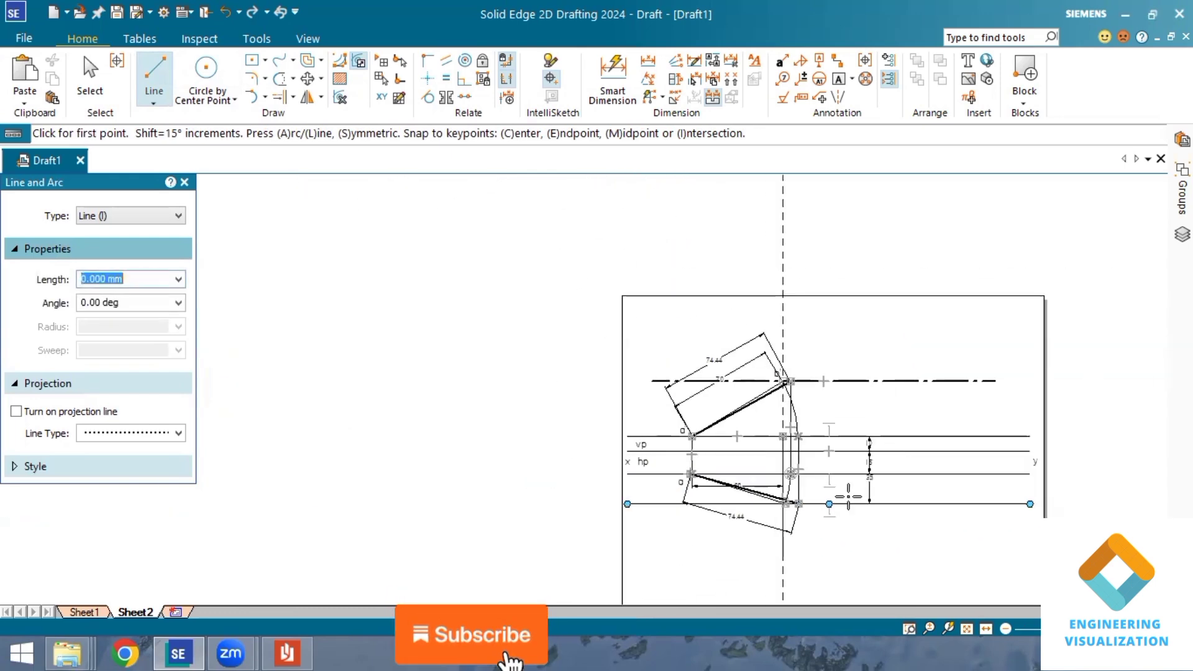
{"action": "scroll", "coordinate": [848, 497], "scroll_direction": "up", "scroll_amount": 3}
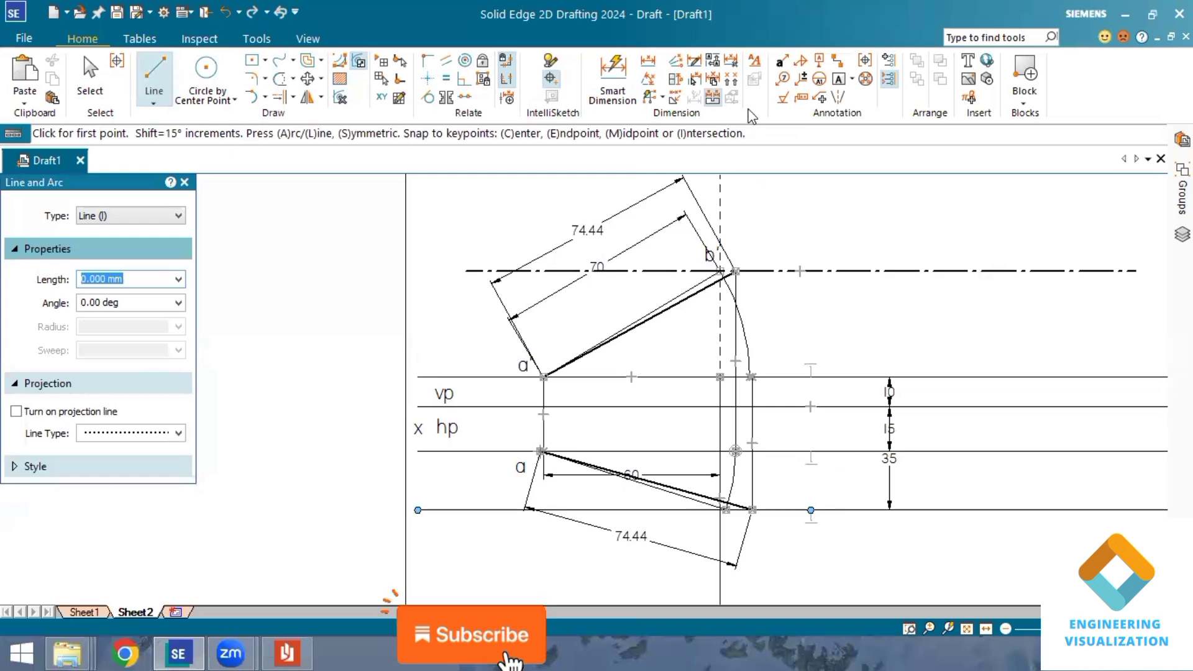
{"action": "left_click", "coordinate": [648, 79]}
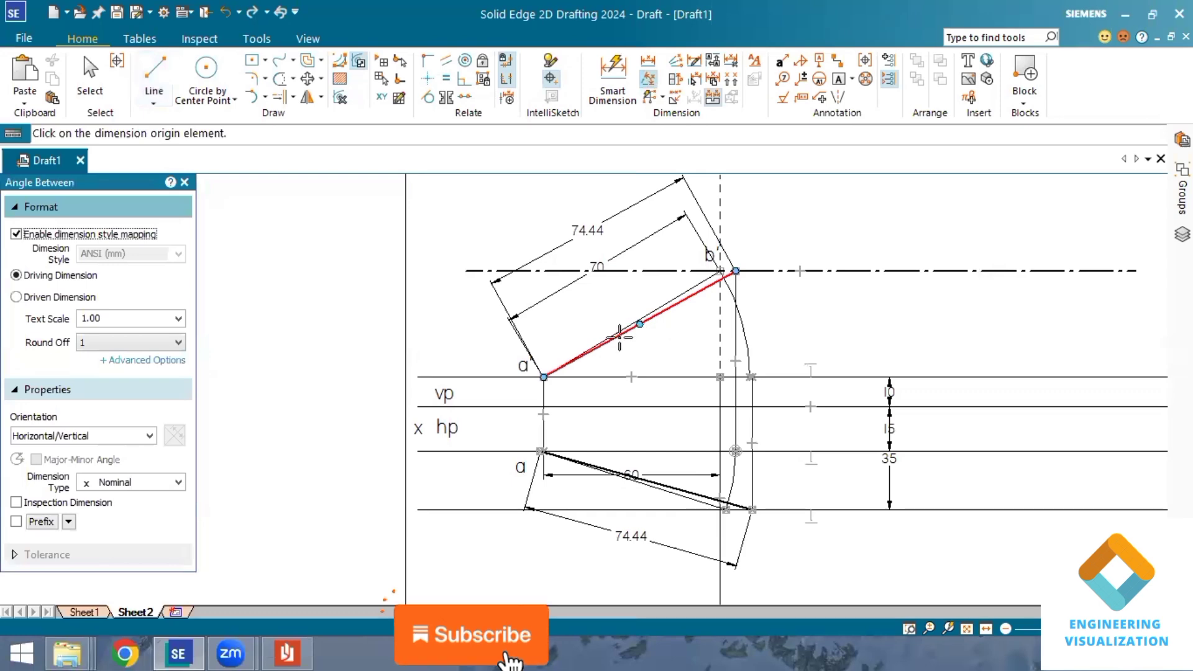
{"action": "left_click", "coordinate": [639, 325]}
{"action": "left_click", "coordinate": [637, 377]}
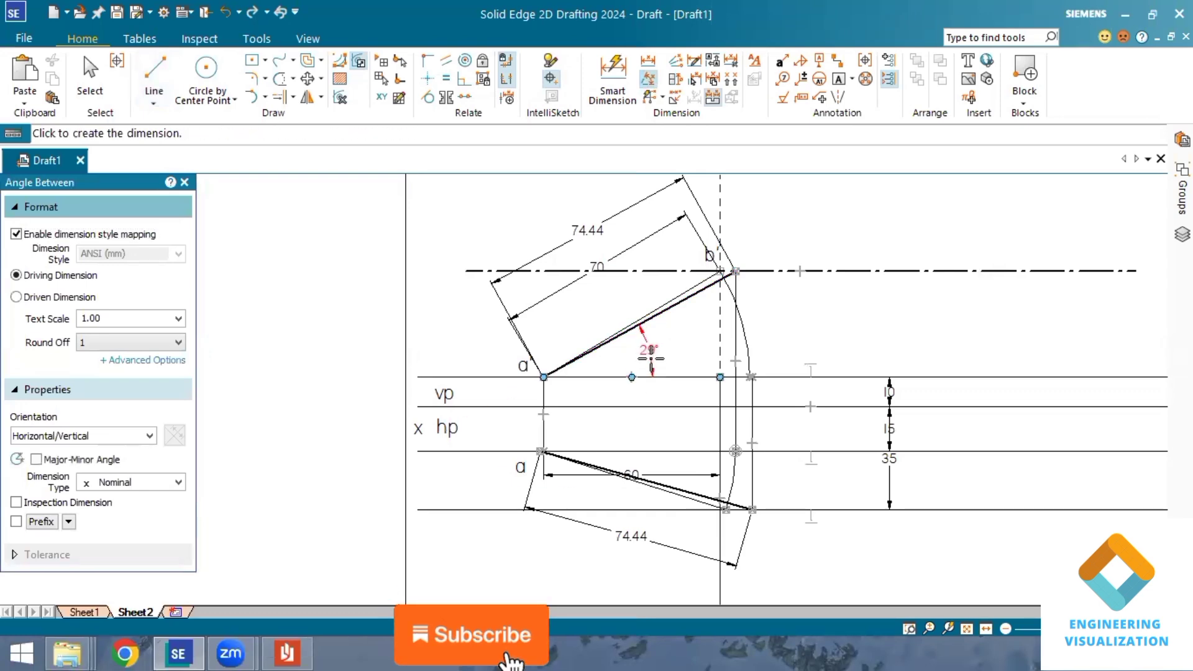
{"action": "left_click", "coordinate": [647, 340]}
{"action": "key", "text": "Return"}
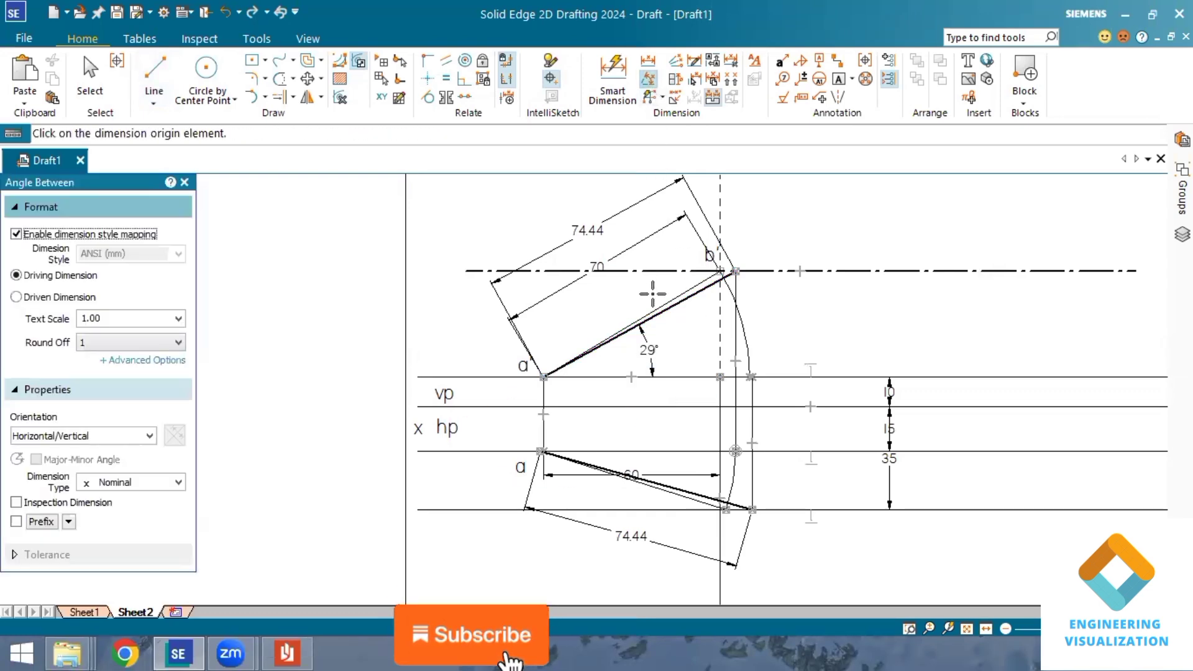
{"action": "left_click", "coordinate": [660, 302]}
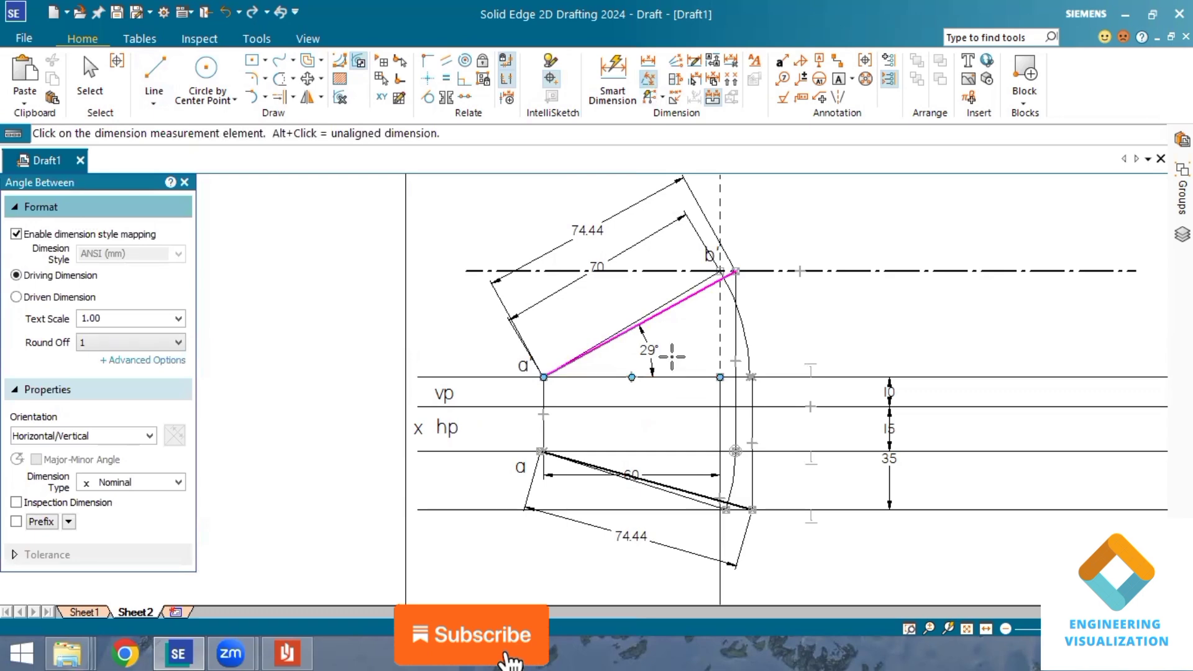
{"action": "right_click", "coordinate": [672, 356]}
{"action": "left_click", "coordinate": [670, 296]}
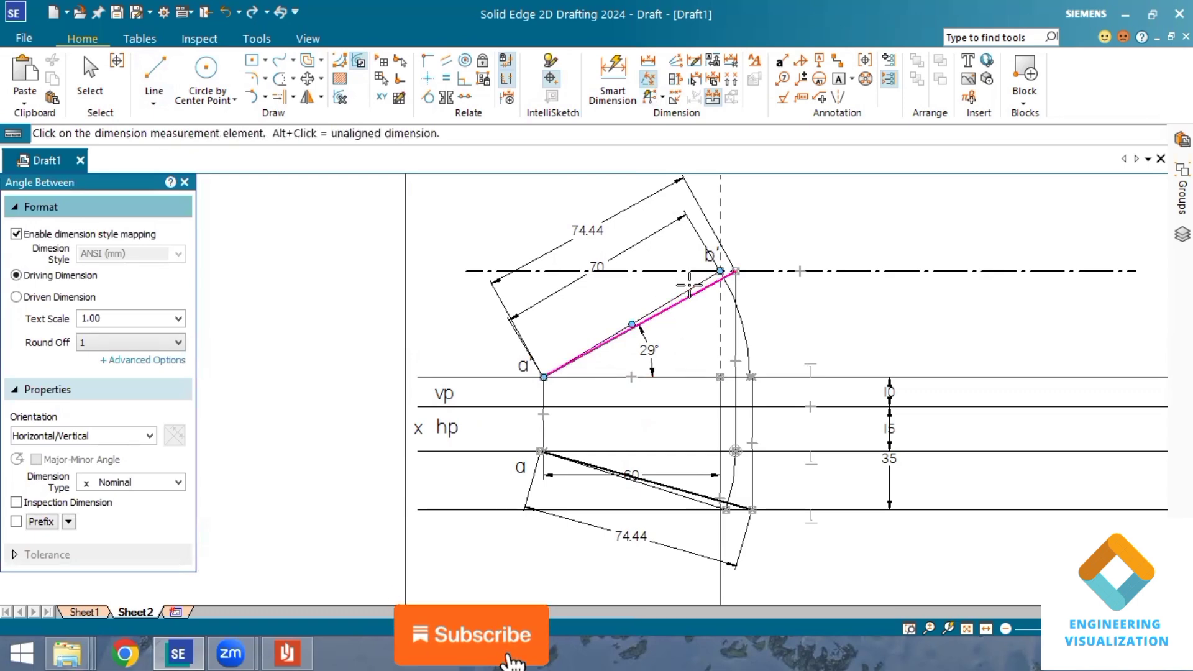
{"action": "right_click", "coordinate": [677, 293]}
Dimension the angle between the thin line a'b' and the horizontal line through a', placing it outside the thick line's angle
{"action": "scroll", "coordinate": [684, 290], "scroll_direction": "up", "scroll_amount": 1}
{"action": "scroll", "coordinate": [683, 291], "scroll_direction": "up", "scroll_amount": 1}
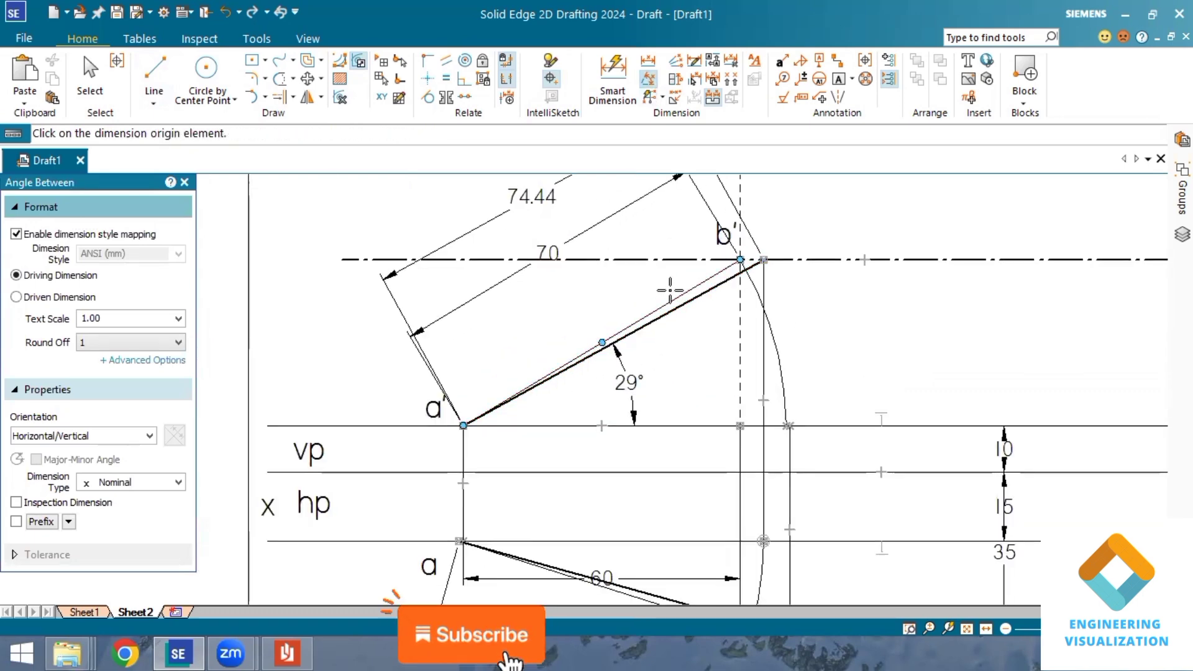
{"action": "left_click", "coordinate": [679, 293]}
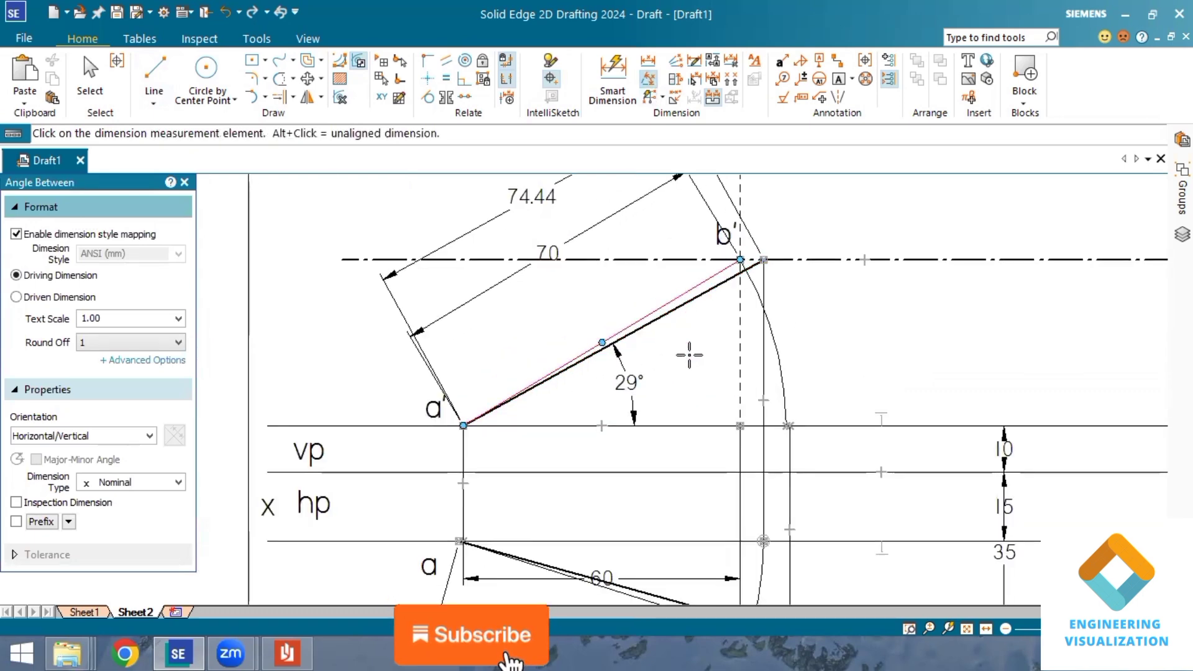
{"action": "left_click", "coordinate": [688, 421]}
{"action": "left_click", "coordinate": [687, 419]}
{"action": "scroll", "coordinate": [790, 473], "scroll_direction": "down", "scroll_amount": 3}
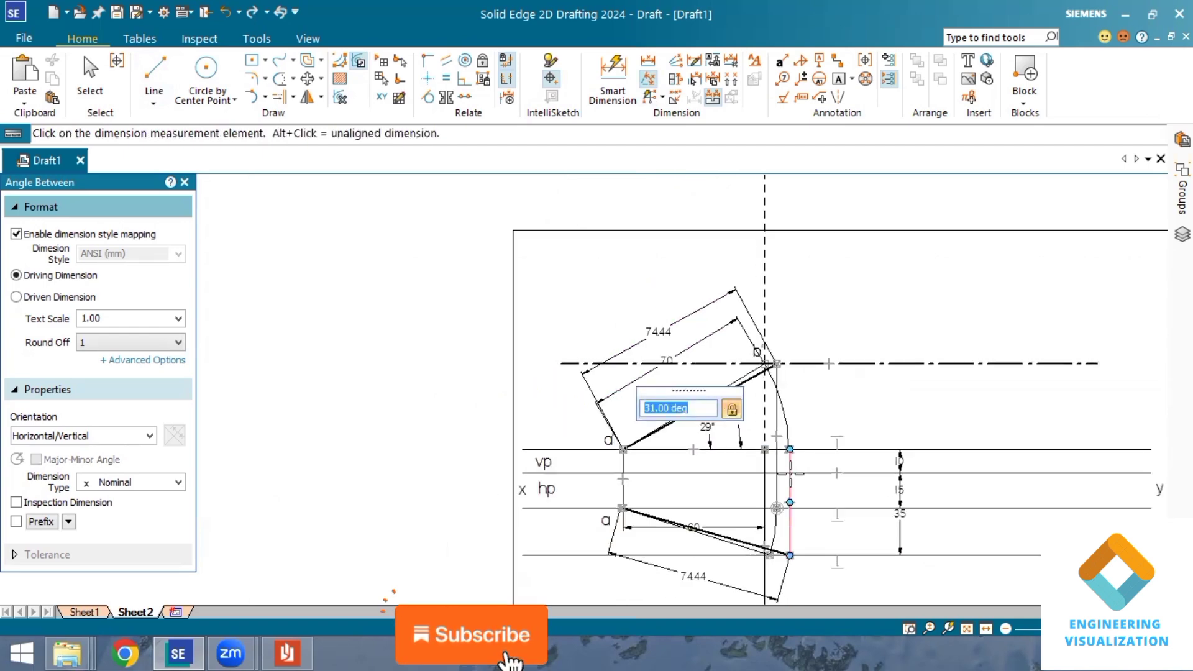
Dimension the angle between the thick line from a and the horizontal line through a
{"action": "left_click", "coordinate": [650, 97]}
{"action": "left_click", "coordinate": [746, 537]}
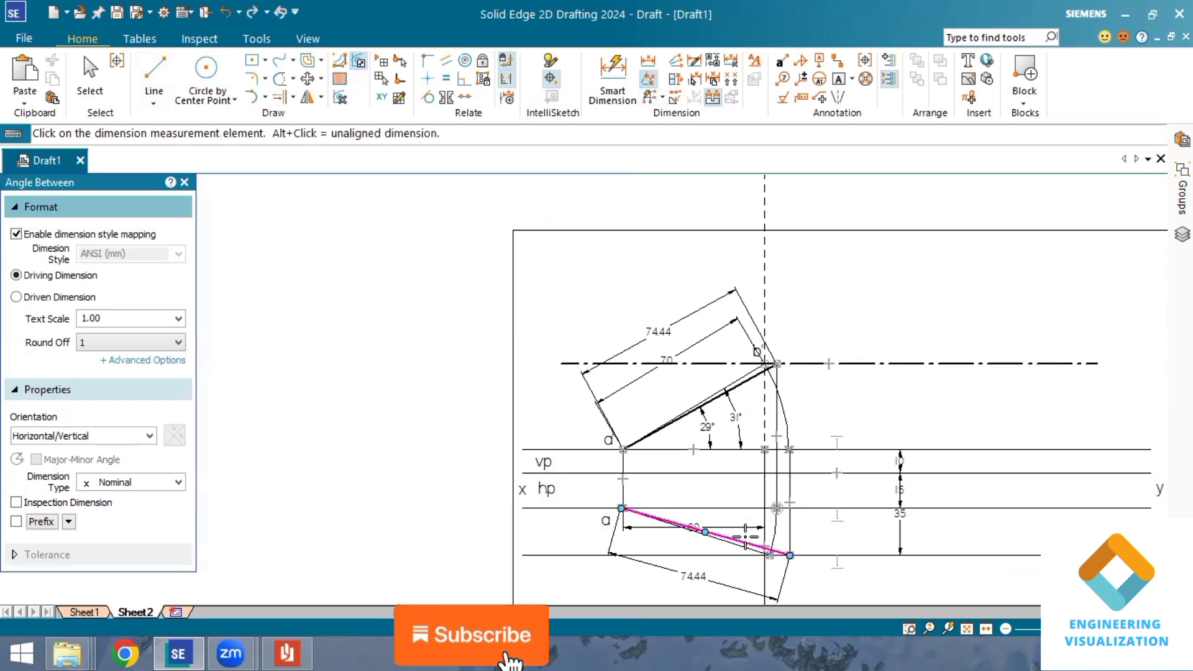
{"action": "left_click", "coordinate": [746, 509]}
{"action": "left_click", "coordinate": [745, 516]}
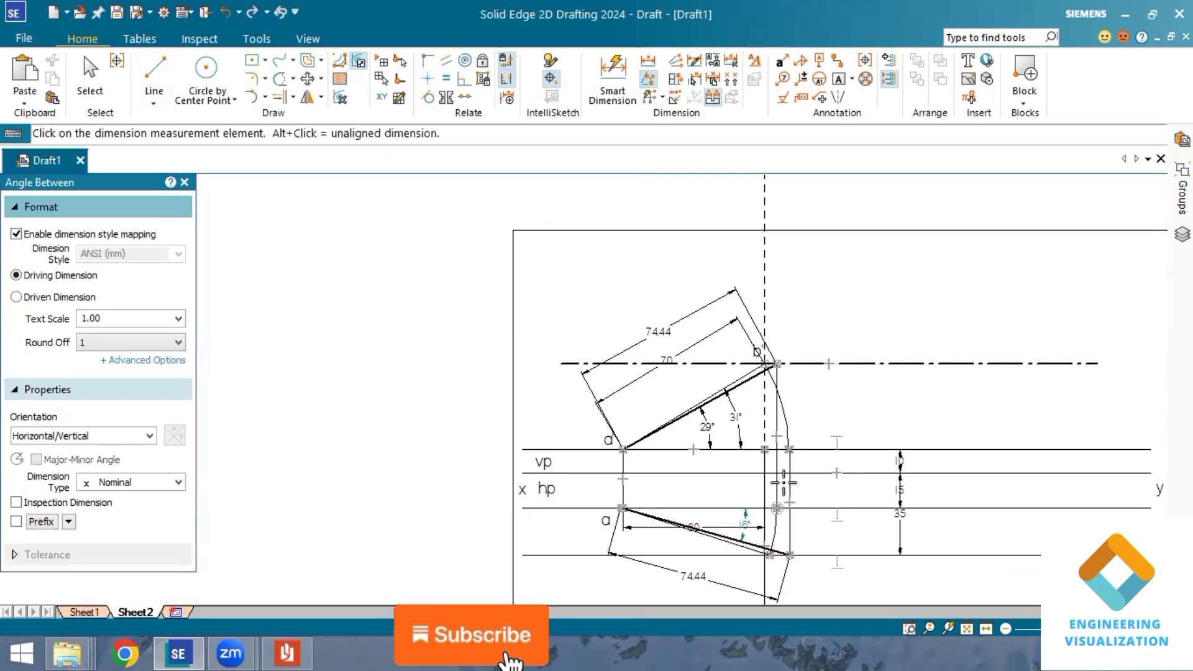
Dimension the angle between the thin line from a and the horizontal line through a, and fit the whole sheet in view
{"action": "left_click", "coordinate": [648, 79]}
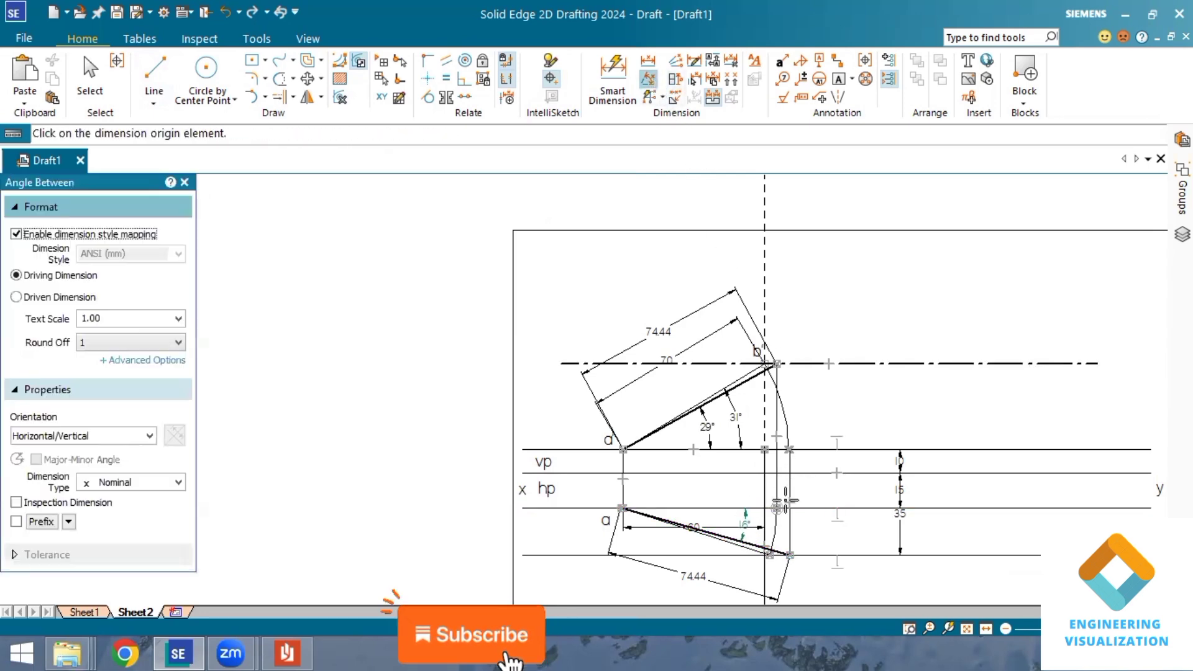
{"action": "left_click", "coordinate": [728, 545]}
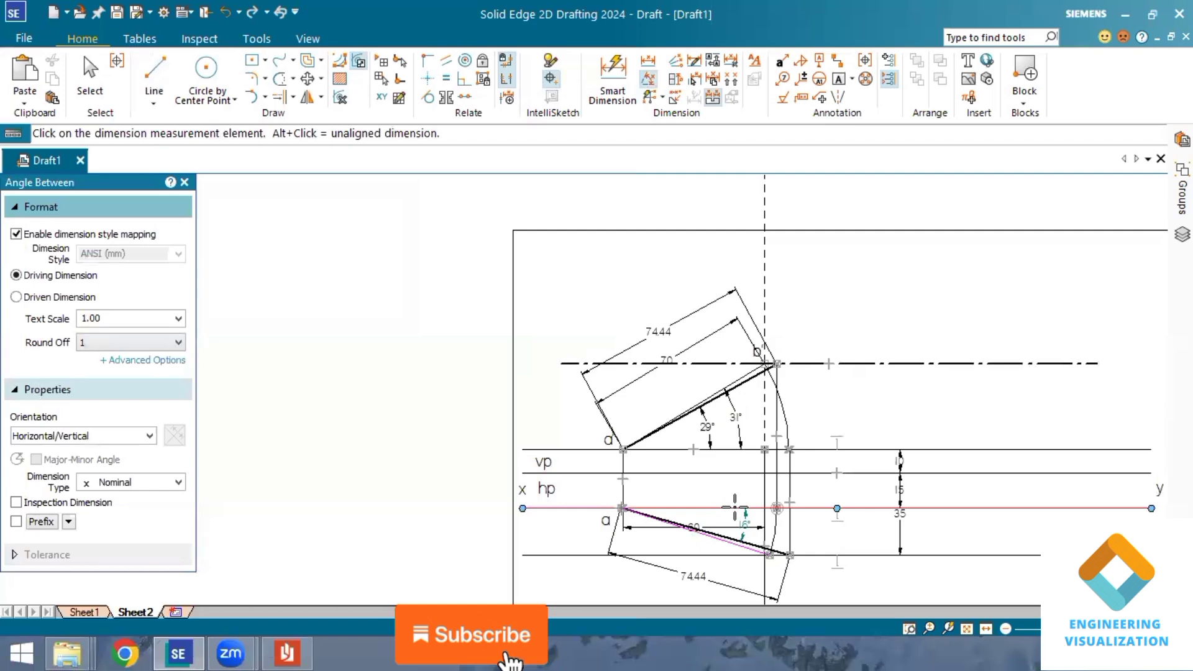
{"action": "left_click", "coordinate": [735, 508]}
{"action": "left_click", "coordinate": [755, 529]}
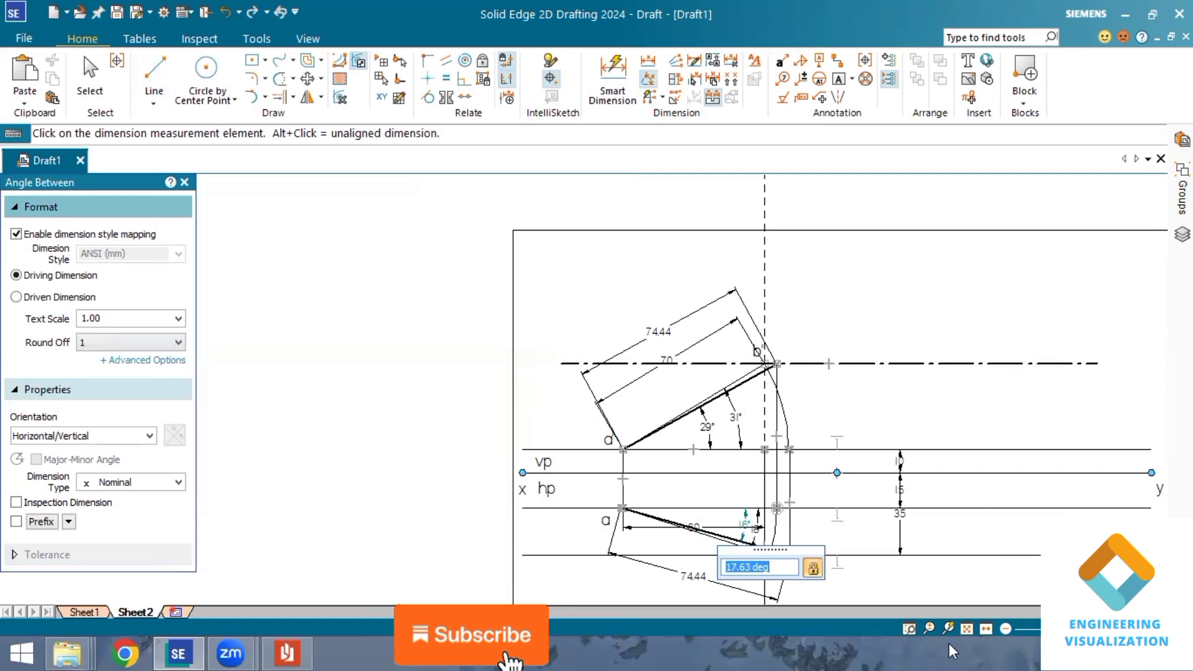
{"action": "left_click", "coordinate": [967, 628]}
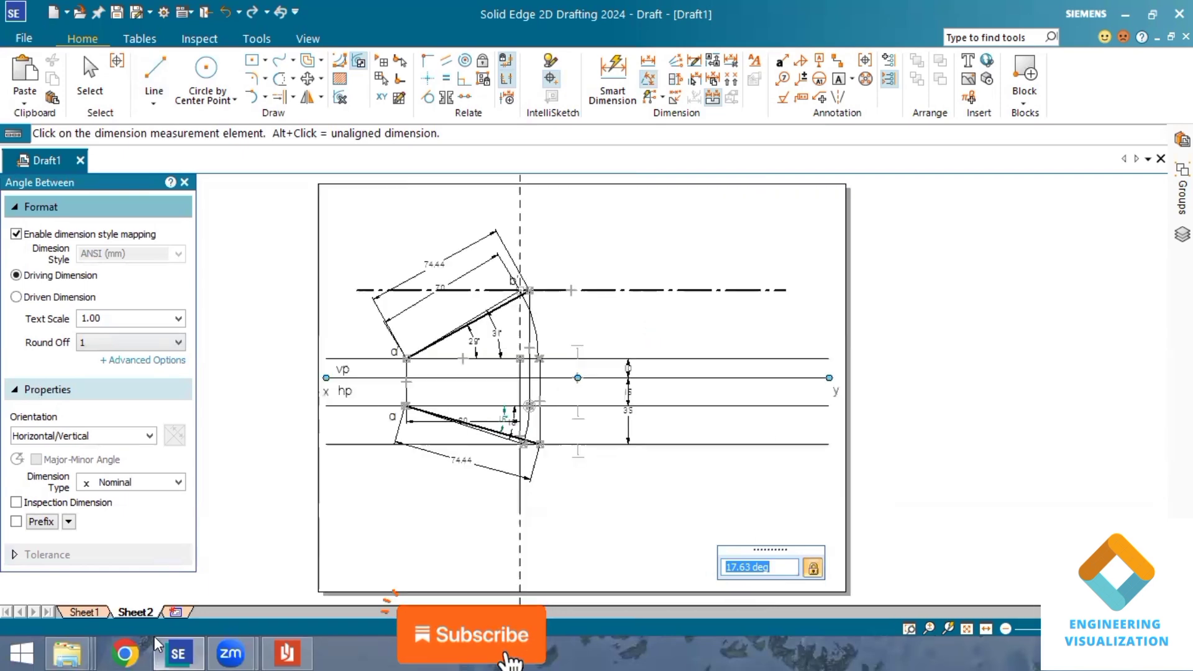
Add a third drawing sheet and check the next question in the model question paper before returning to the blank sheet
{"action": "left_click", "coordinate": [176, 612]}
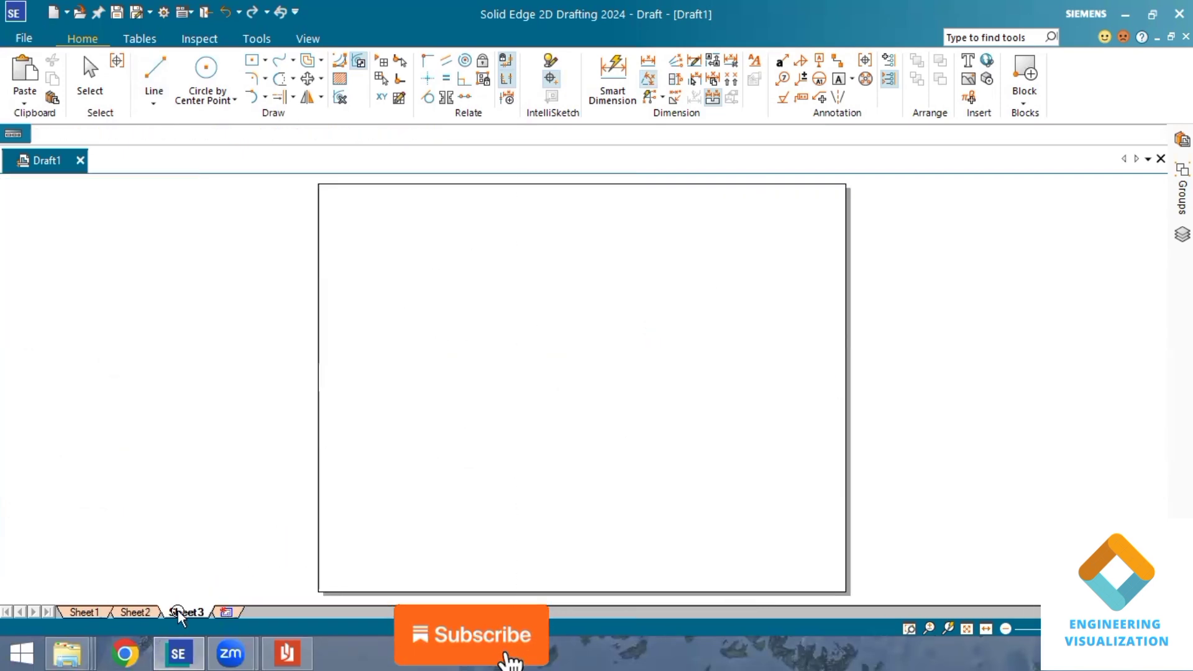
{"action": "left_click", "coordinate": [281, 652]}
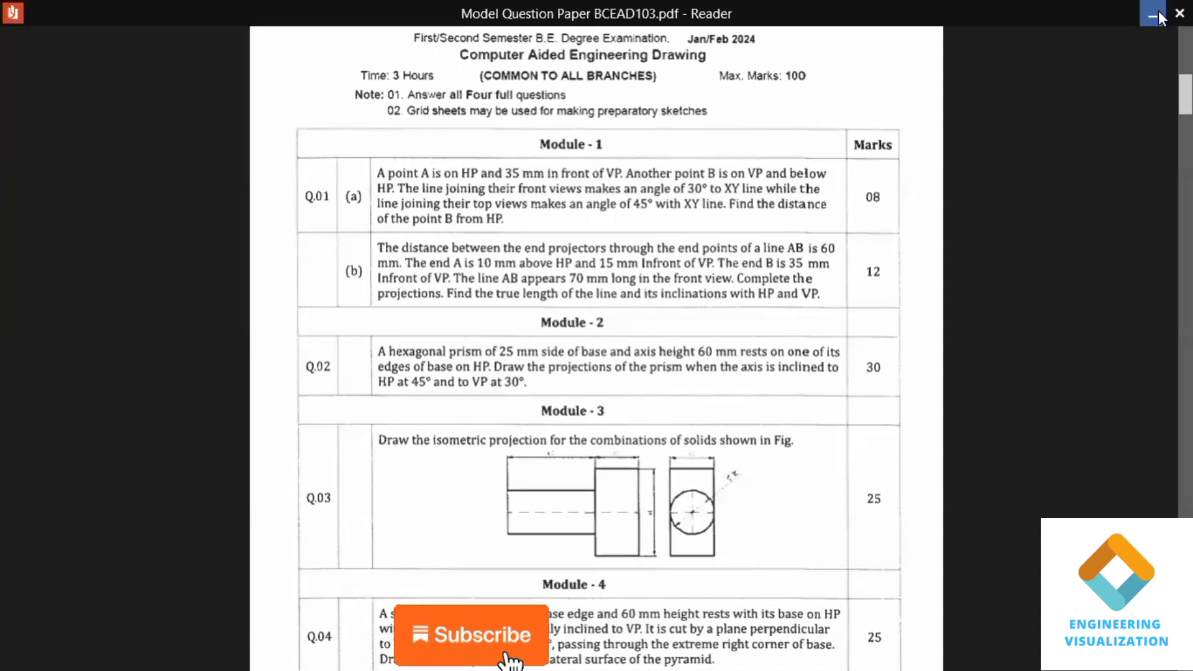
{"action": "left_click", "coordinate": [1154, 14]}
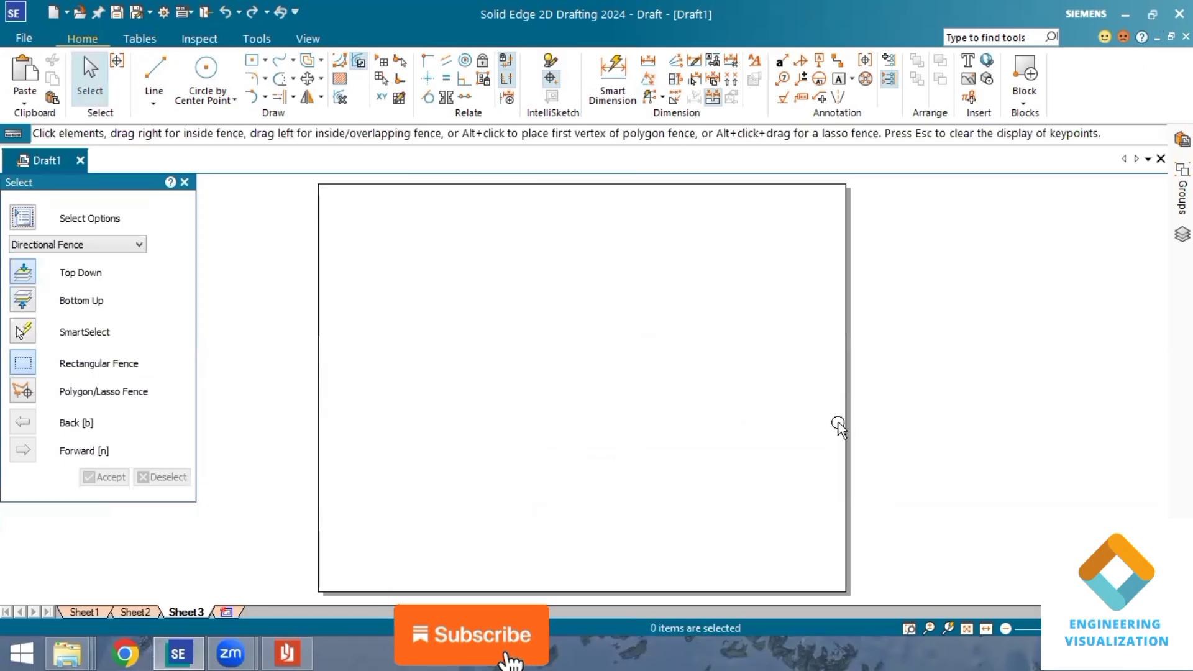